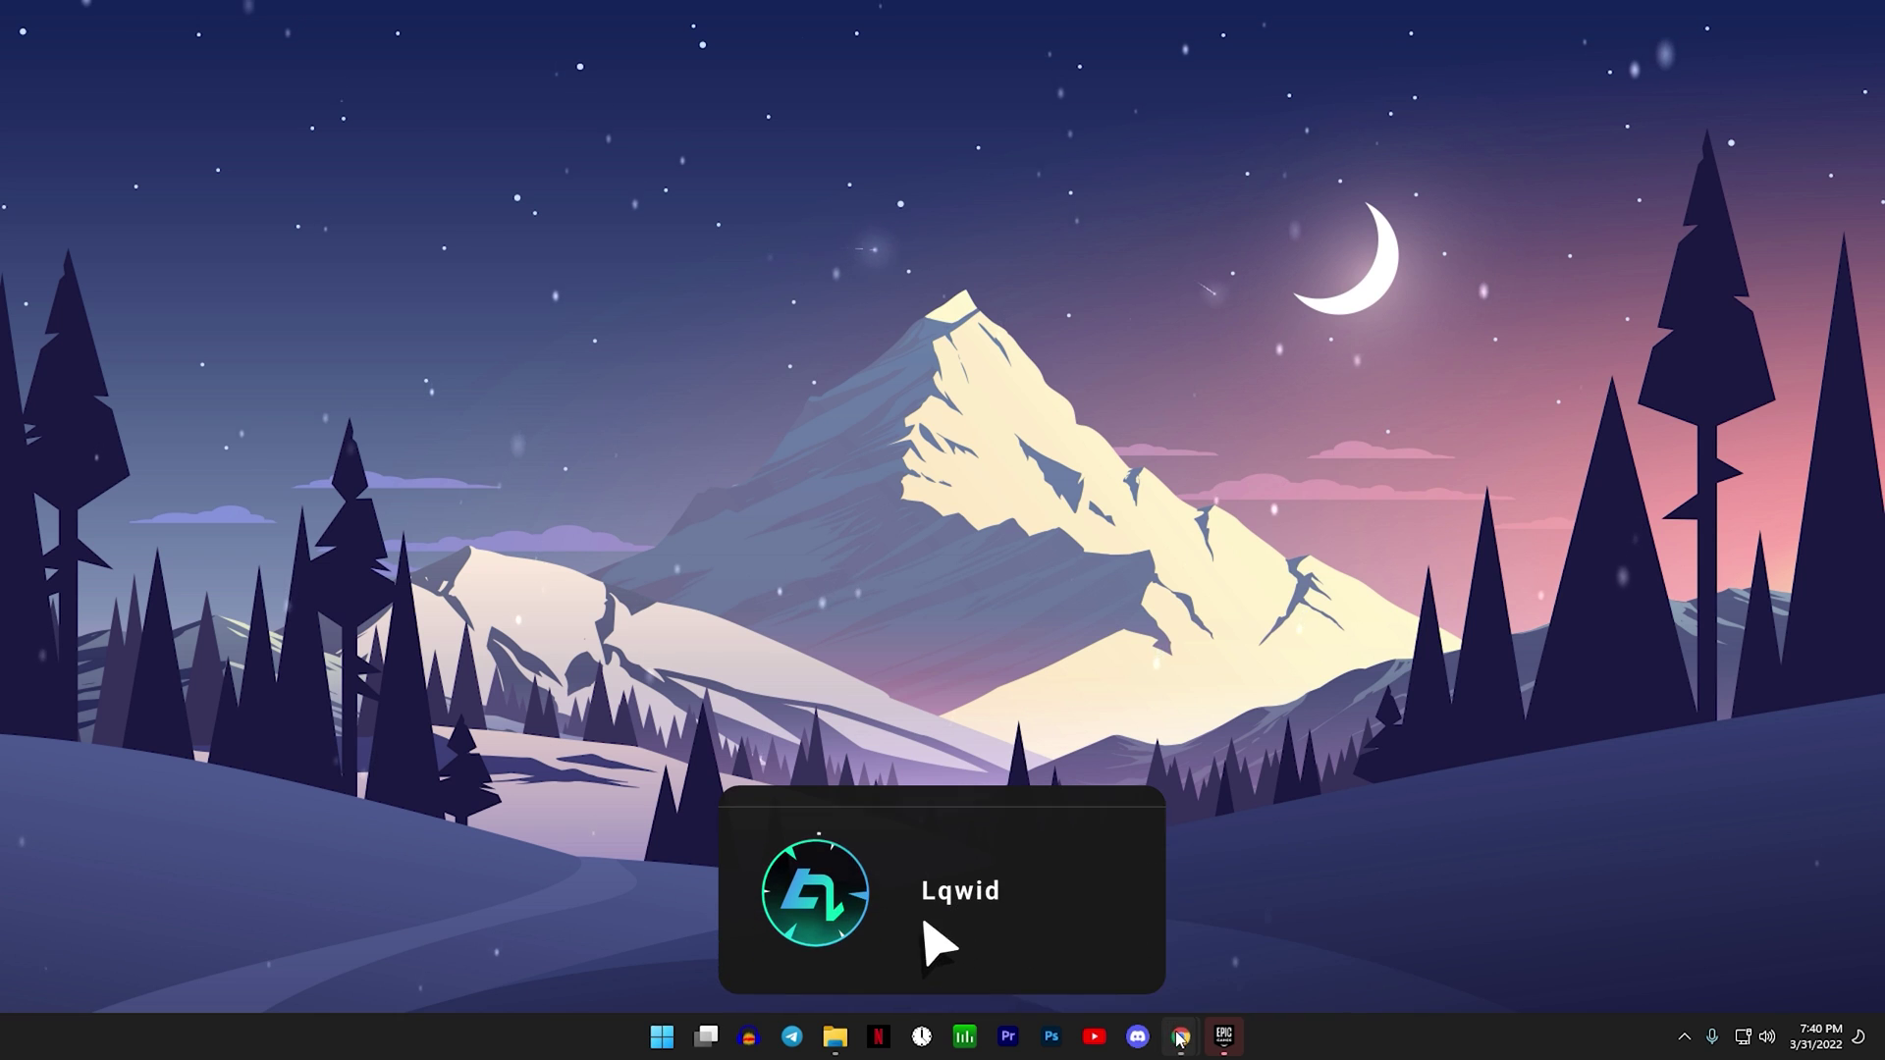
# - Search Google for 'islc' and download ISLC v1.0.2.5 from the Wagnardsoft forum thread
pyautogui.click(1179, 1037)
pyautogui.doubleClick(1027, 11)
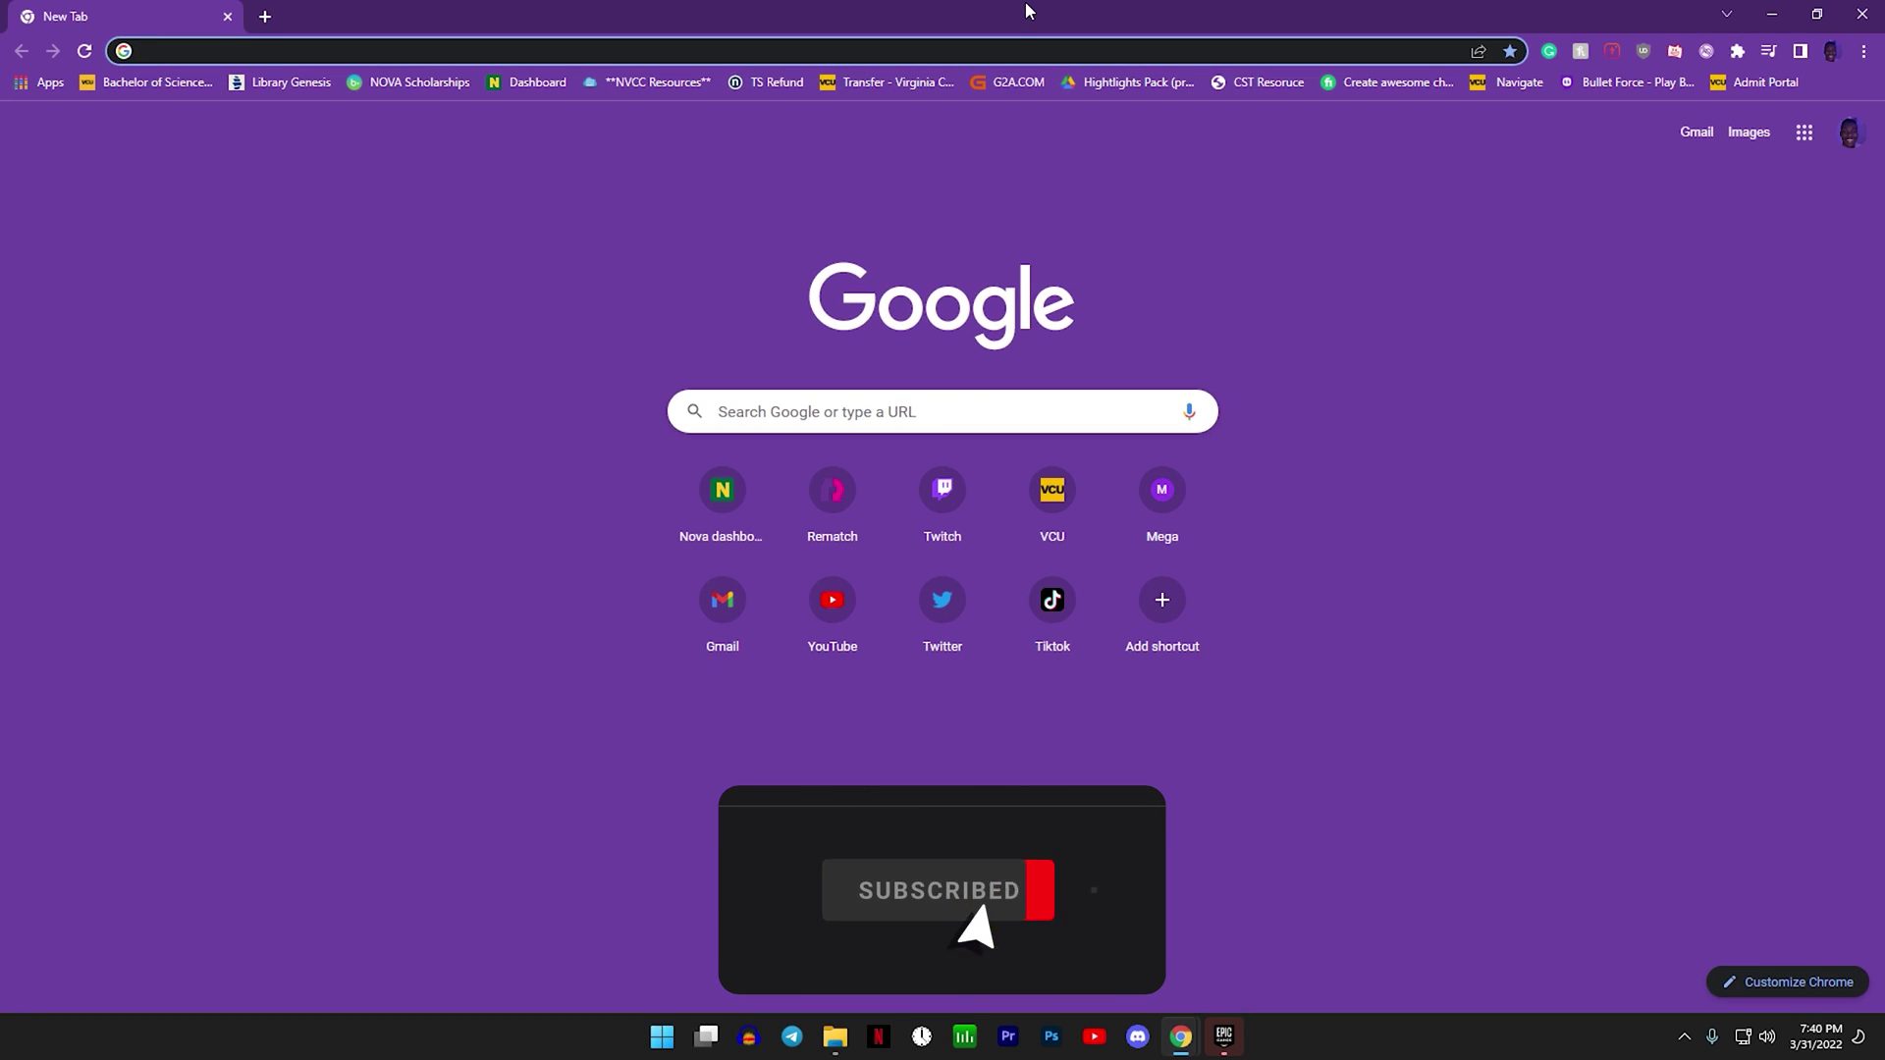
pyautogui.write('islc')
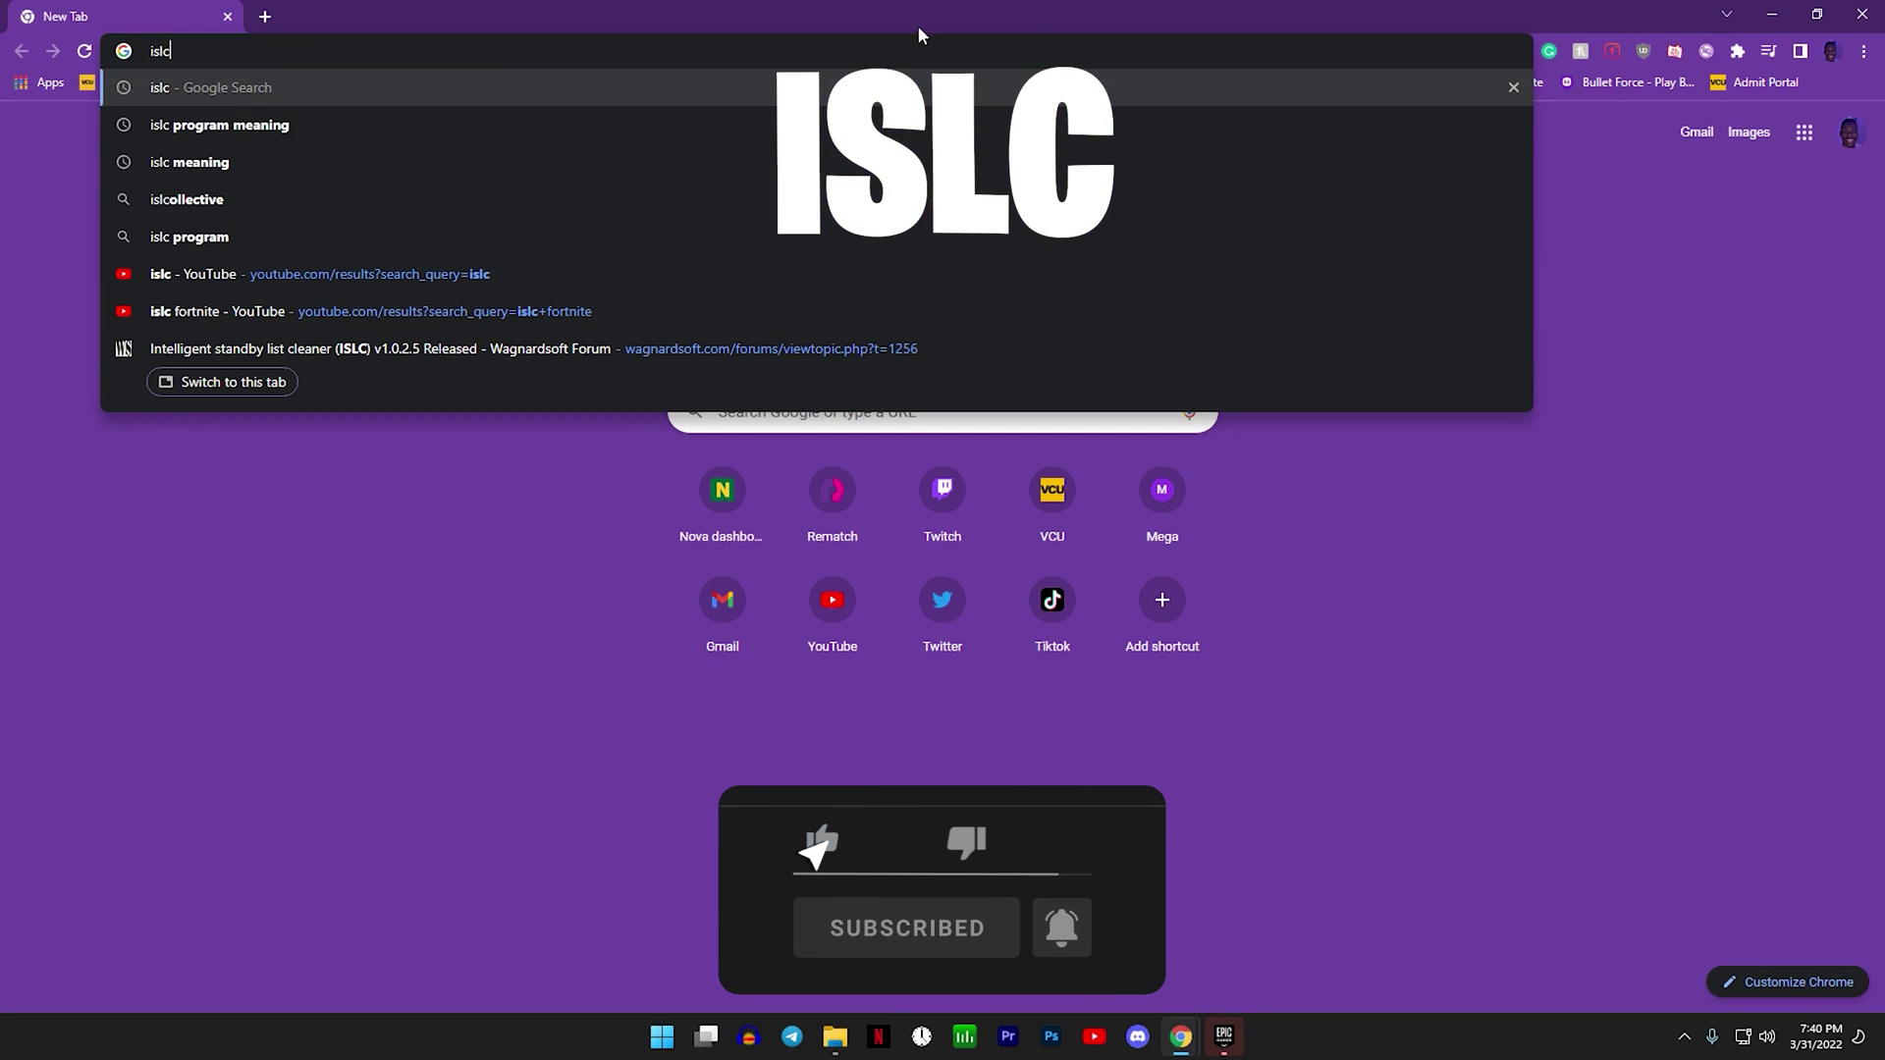
pyautogui.press('Return')
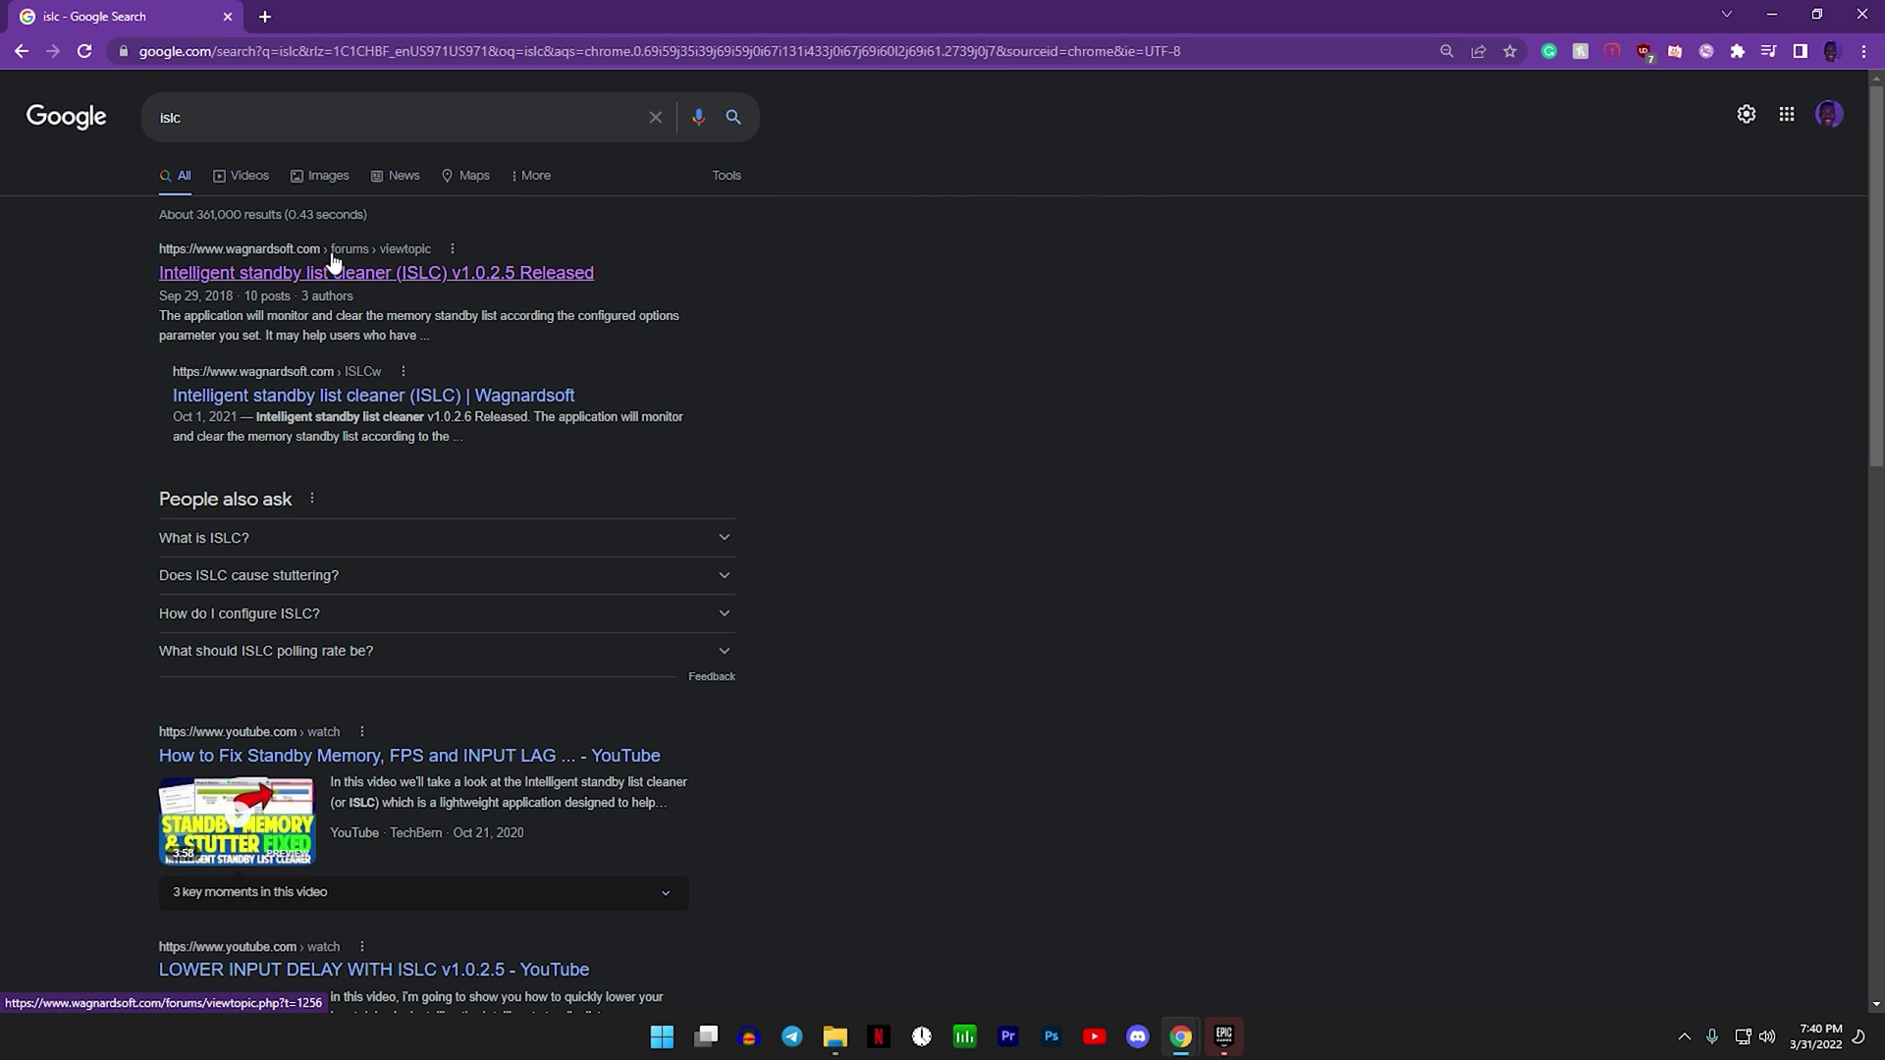
pyautogui.click(249, 291)
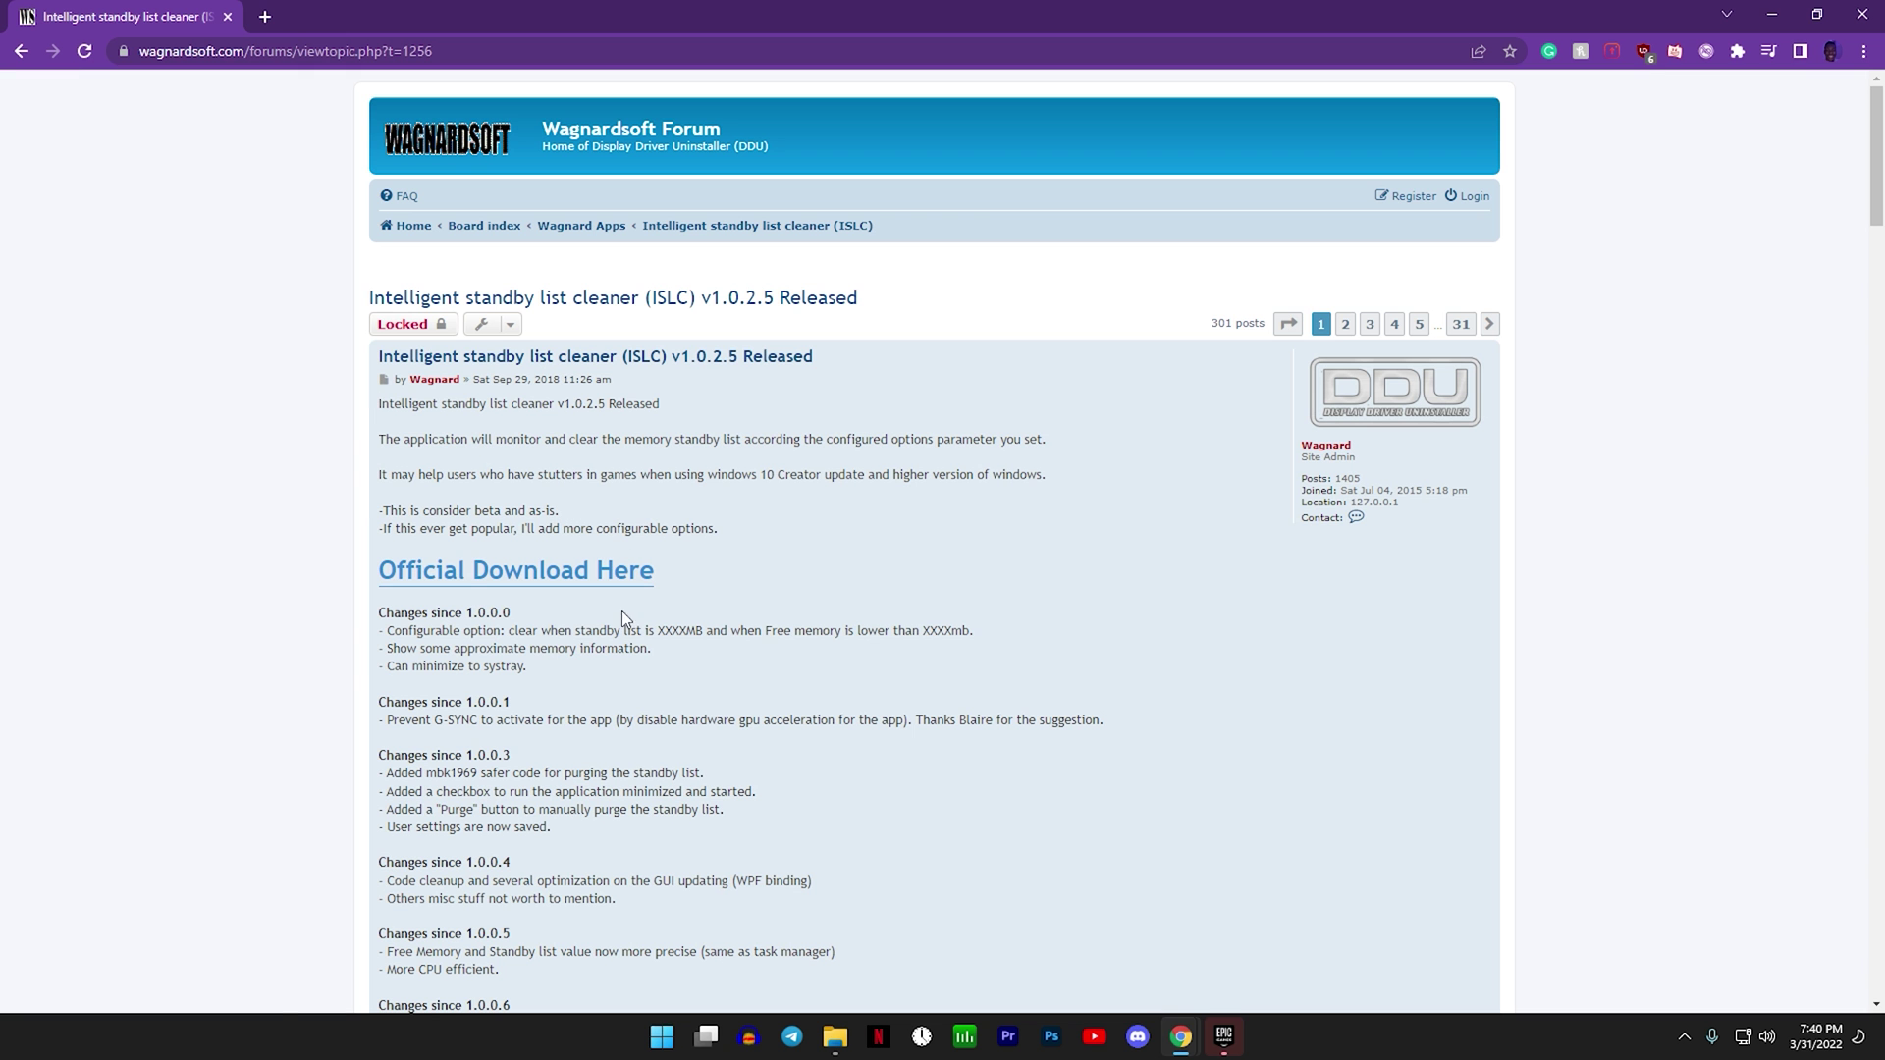
pyautogui.click(443, 586)
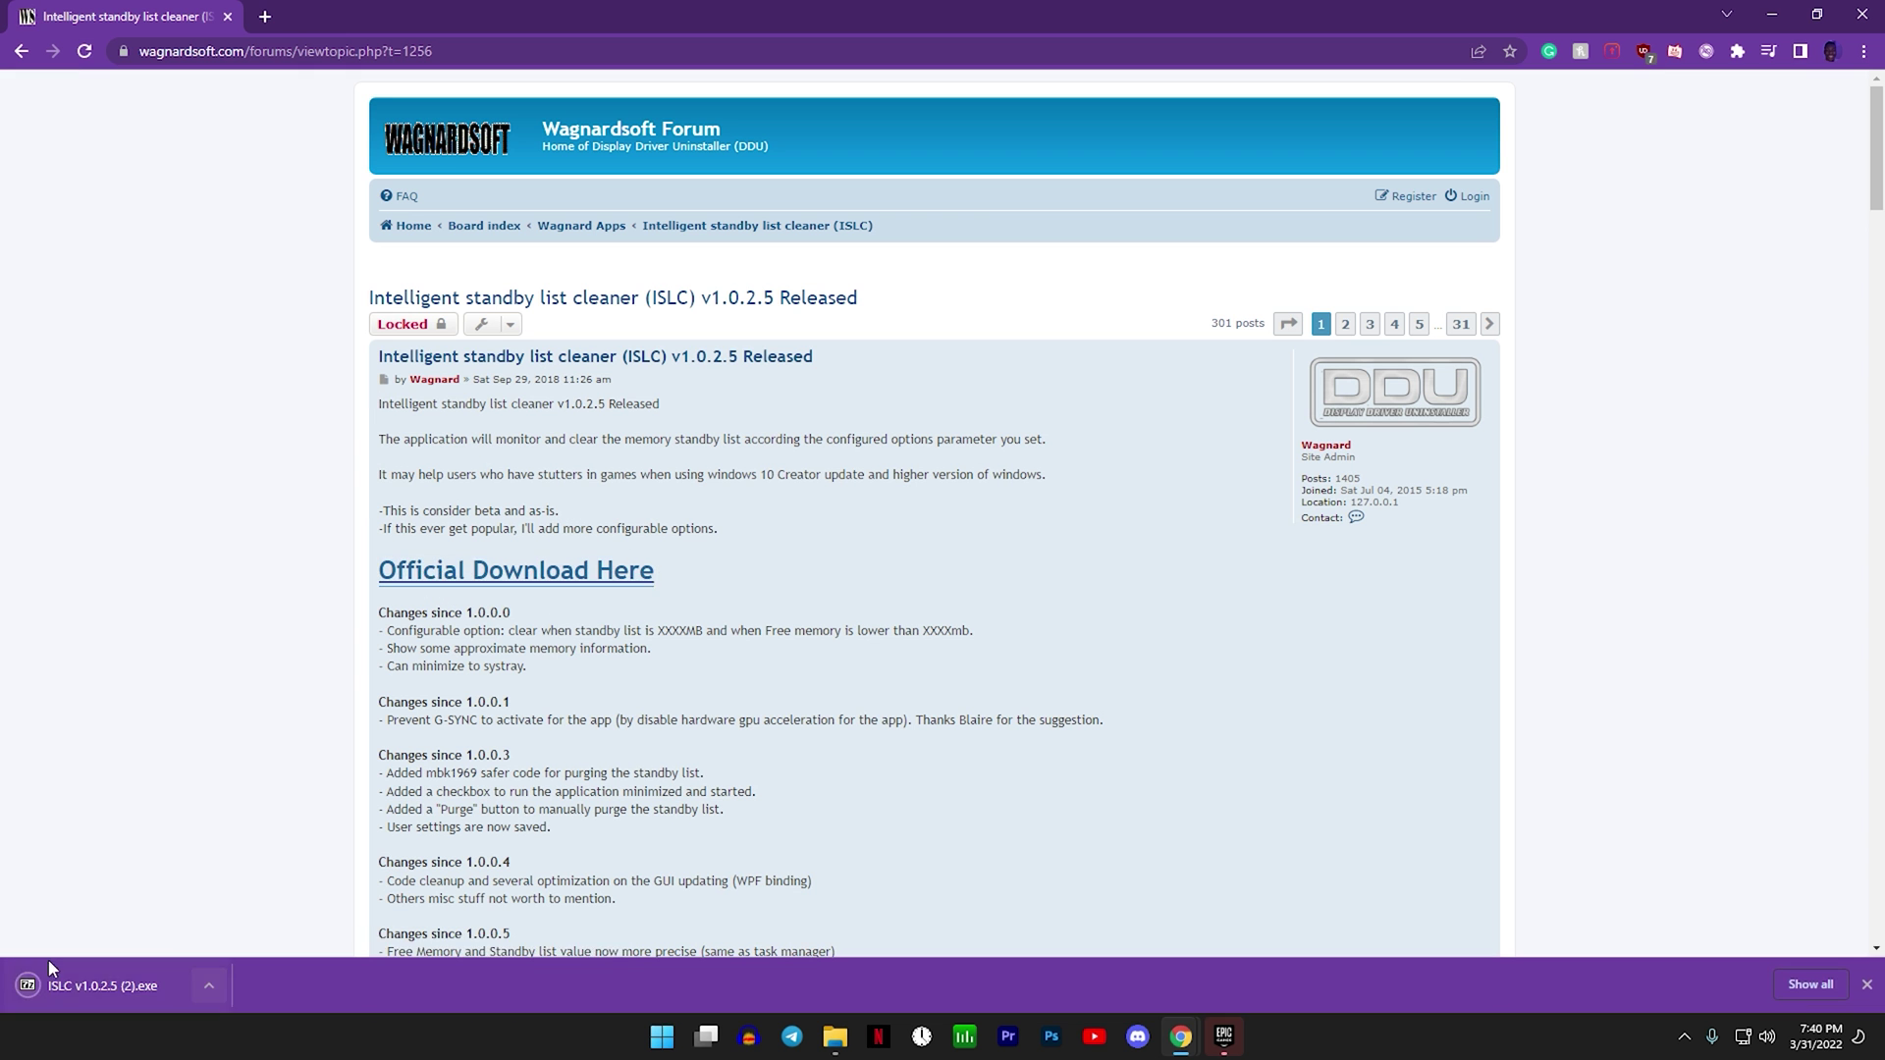
# - Reveal the downloaded ISLC file in the Downloads folder, then close that folder
pyautogui.rightClick(156, 980)
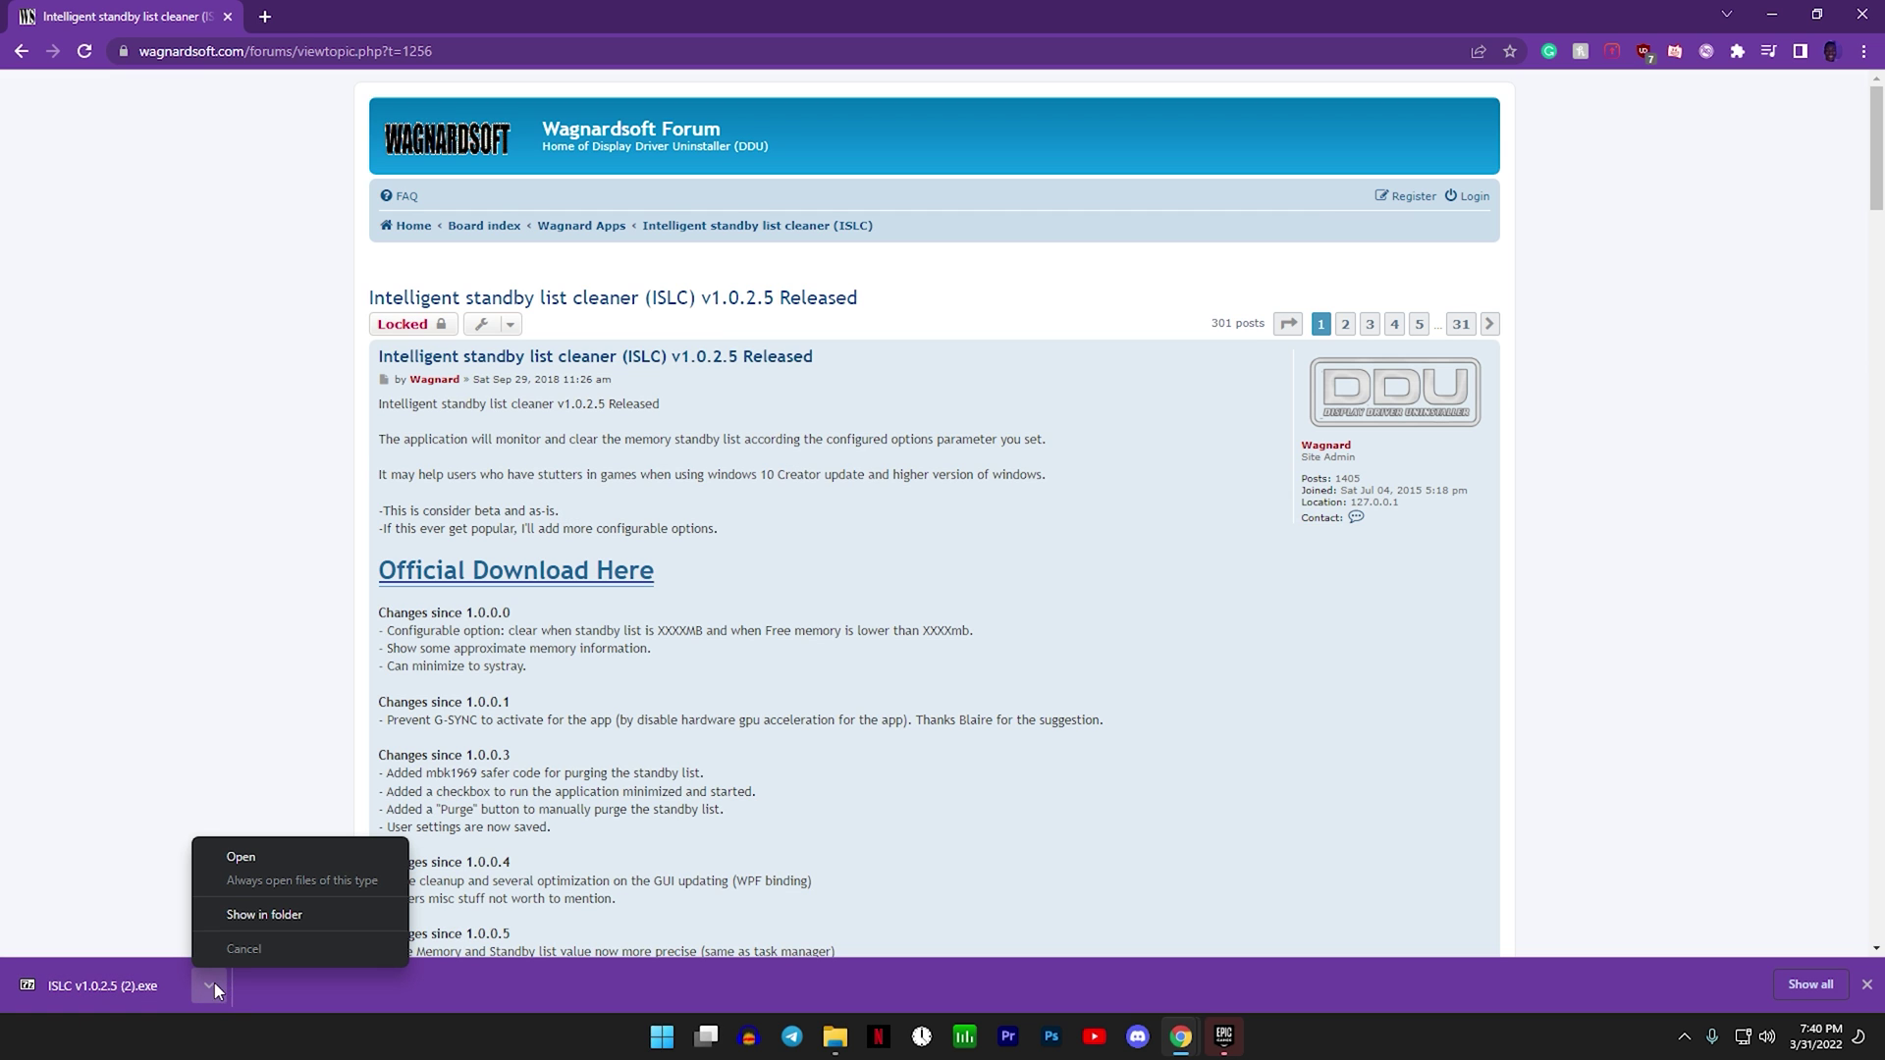
pyautogui.click(239, 918)
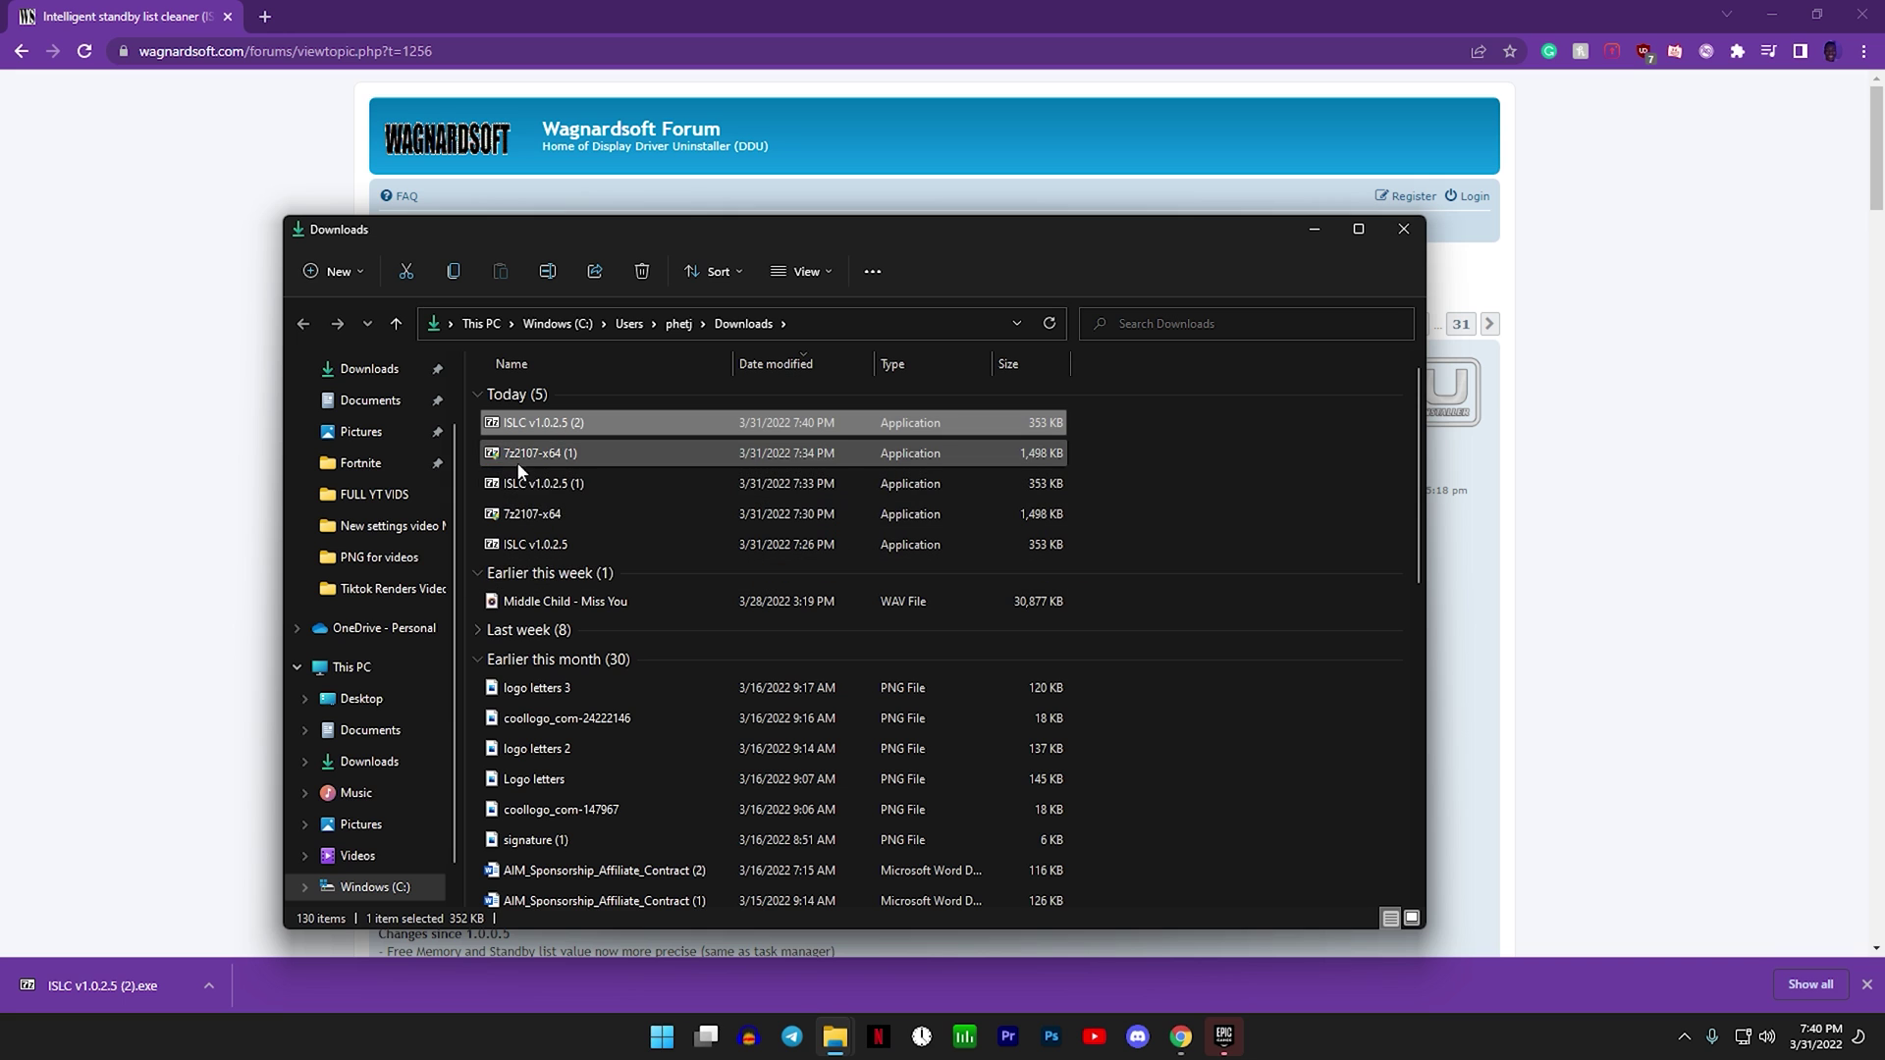
pyautogui.click(1404, 228)
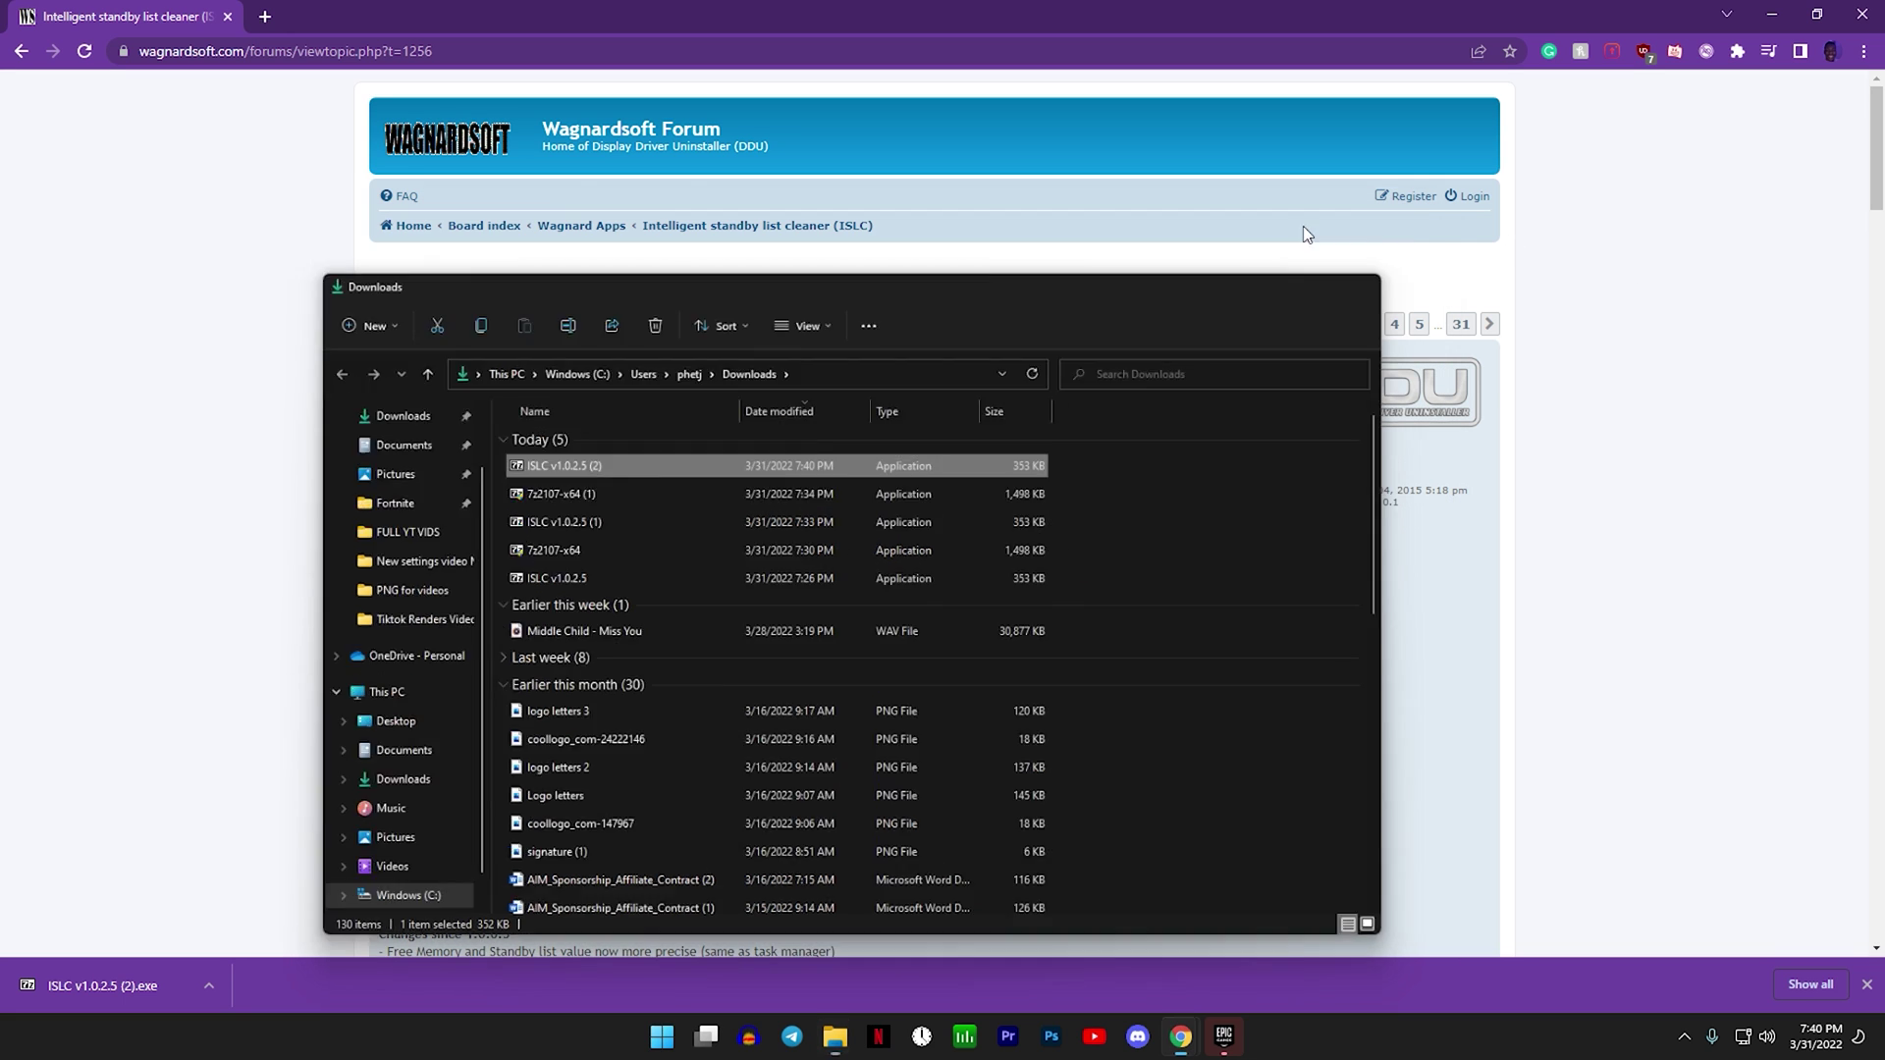
pyautogui.click(269, 15)
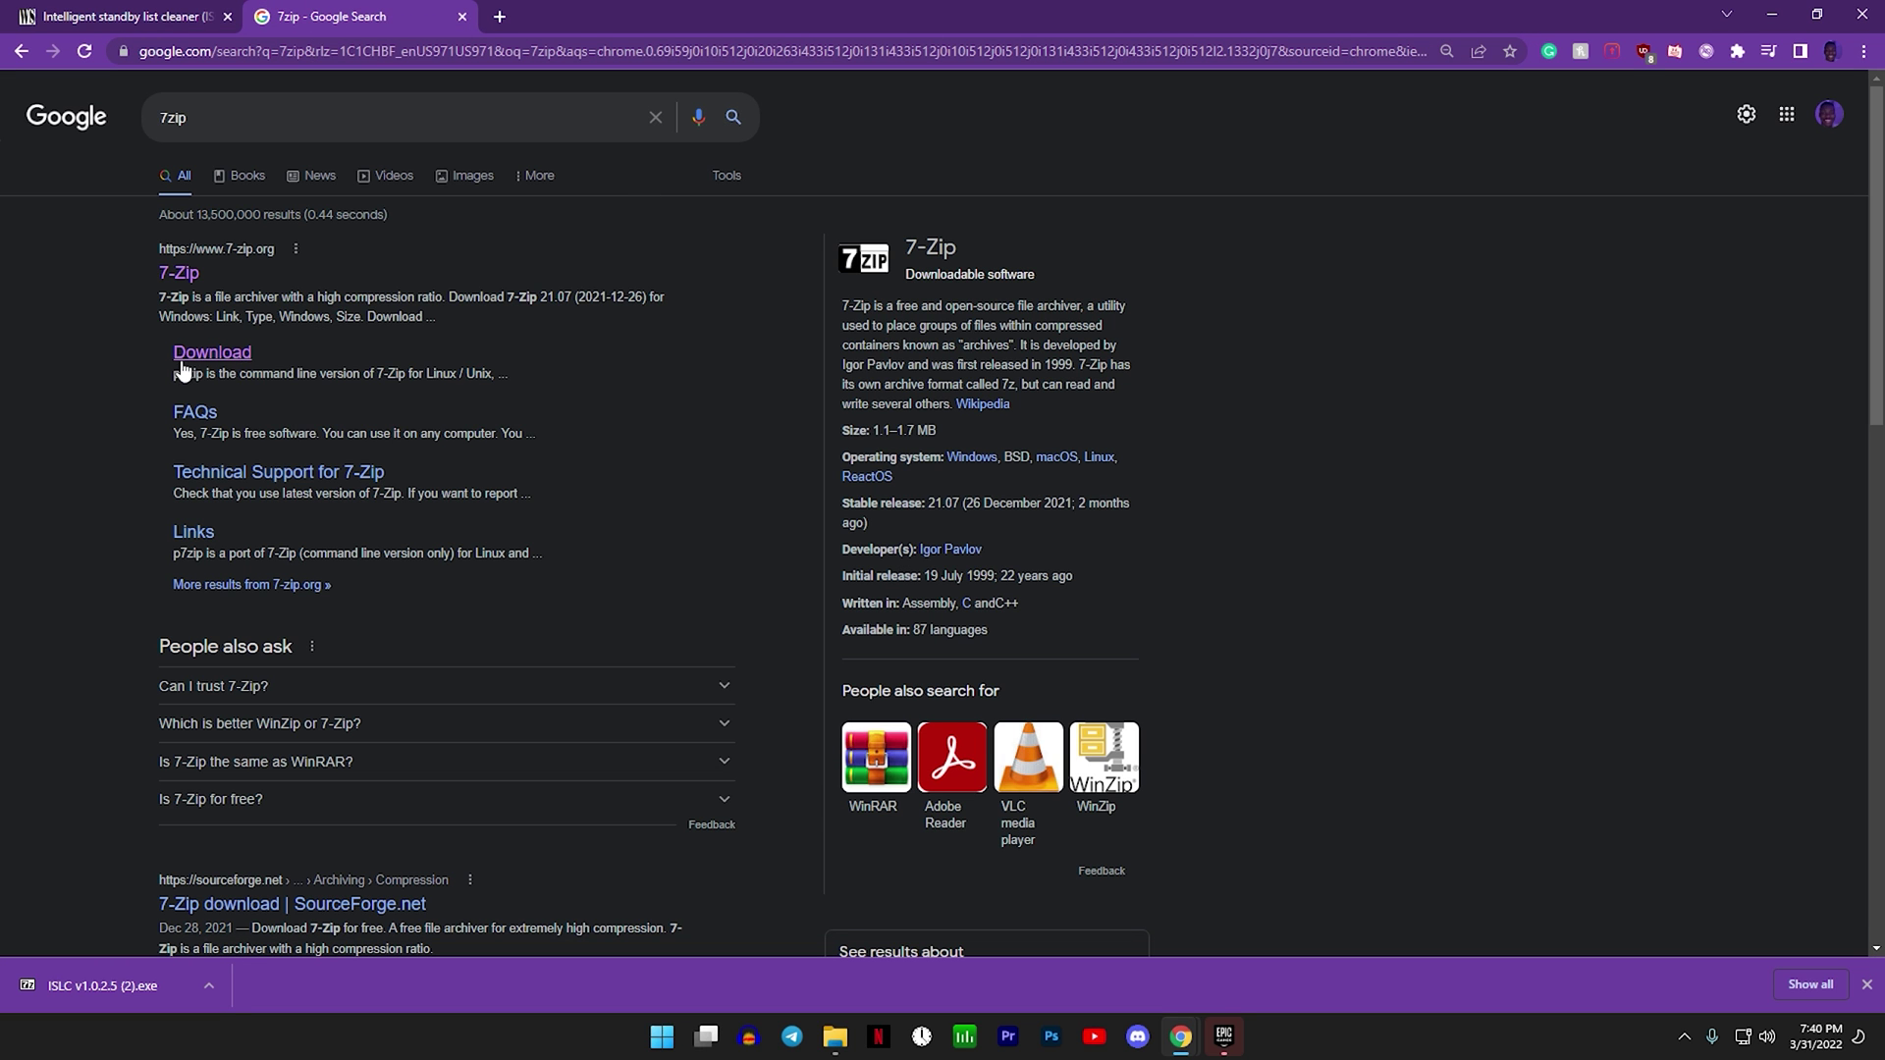
# - Download the 64-bit 7-Zip 21.07 installer and reveal it in Downloads, then show the desktop
pyautogui.click(198, 362)
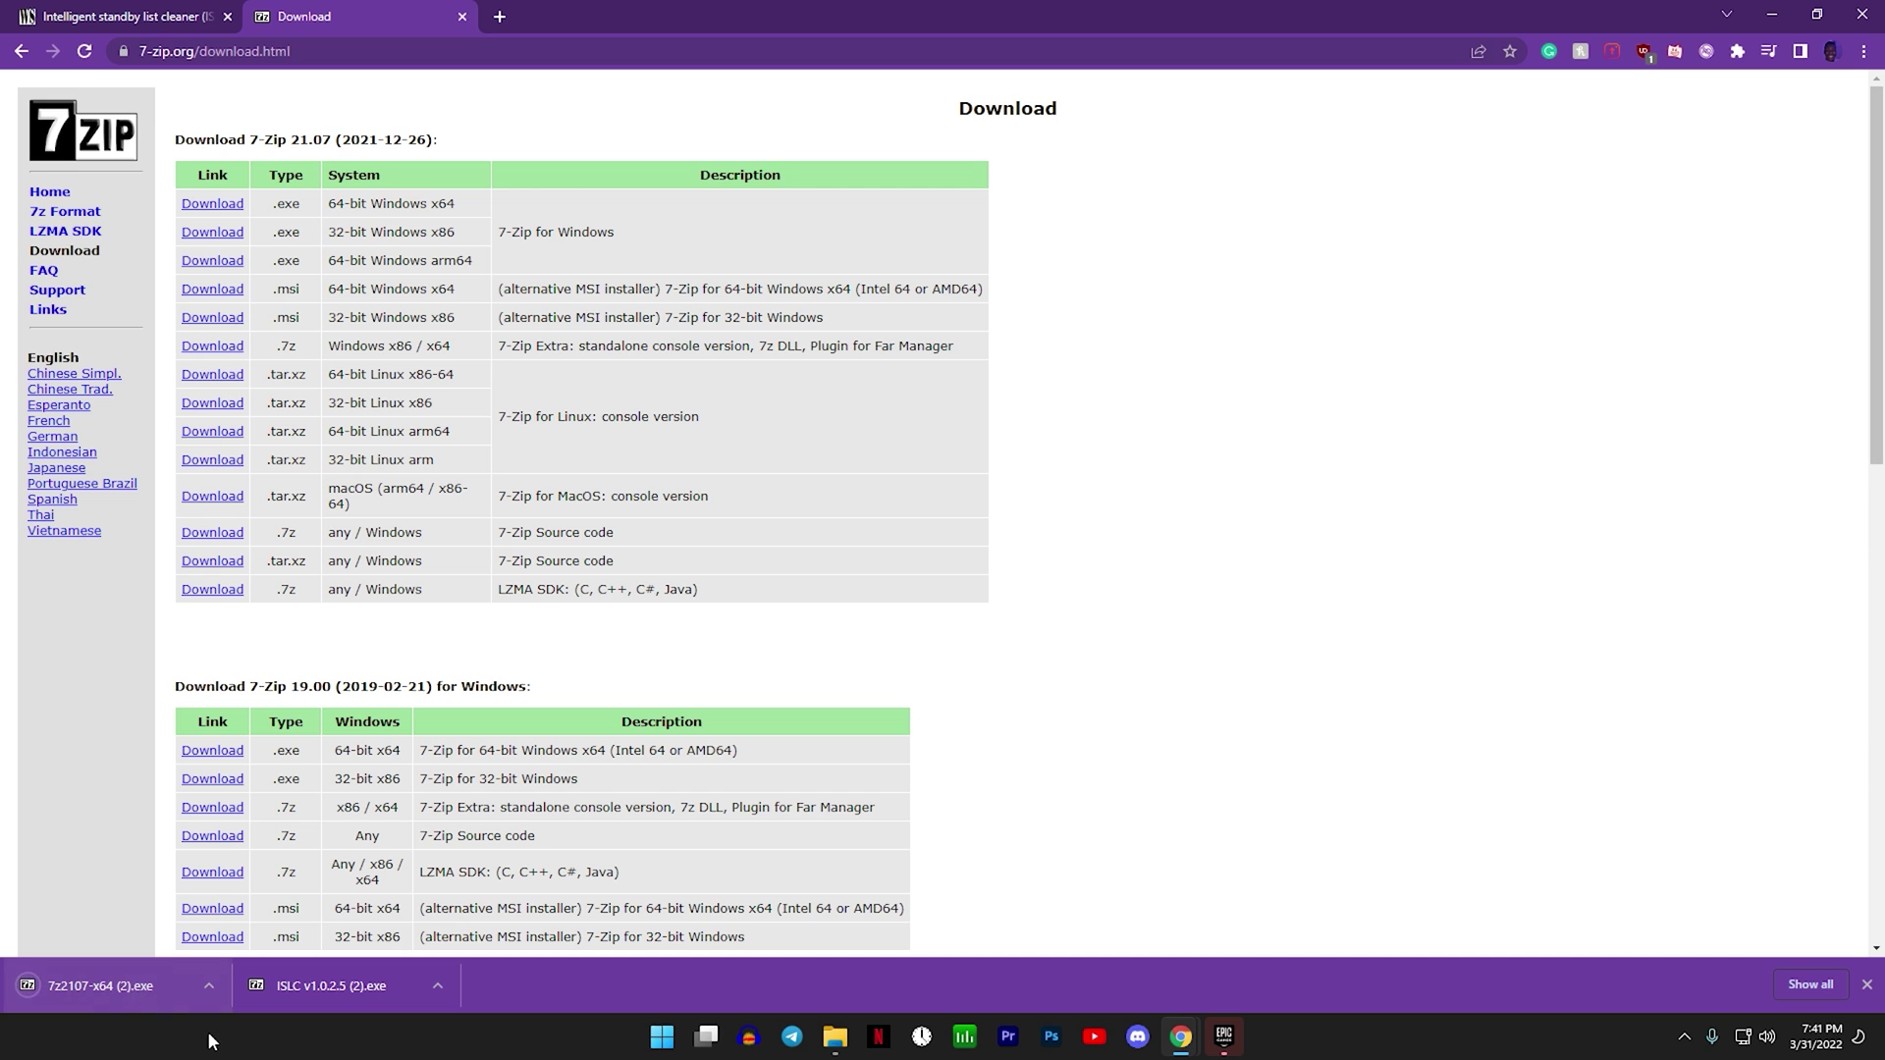
pyautogui.click(212, 982)
pyautogui.click(280, 913)
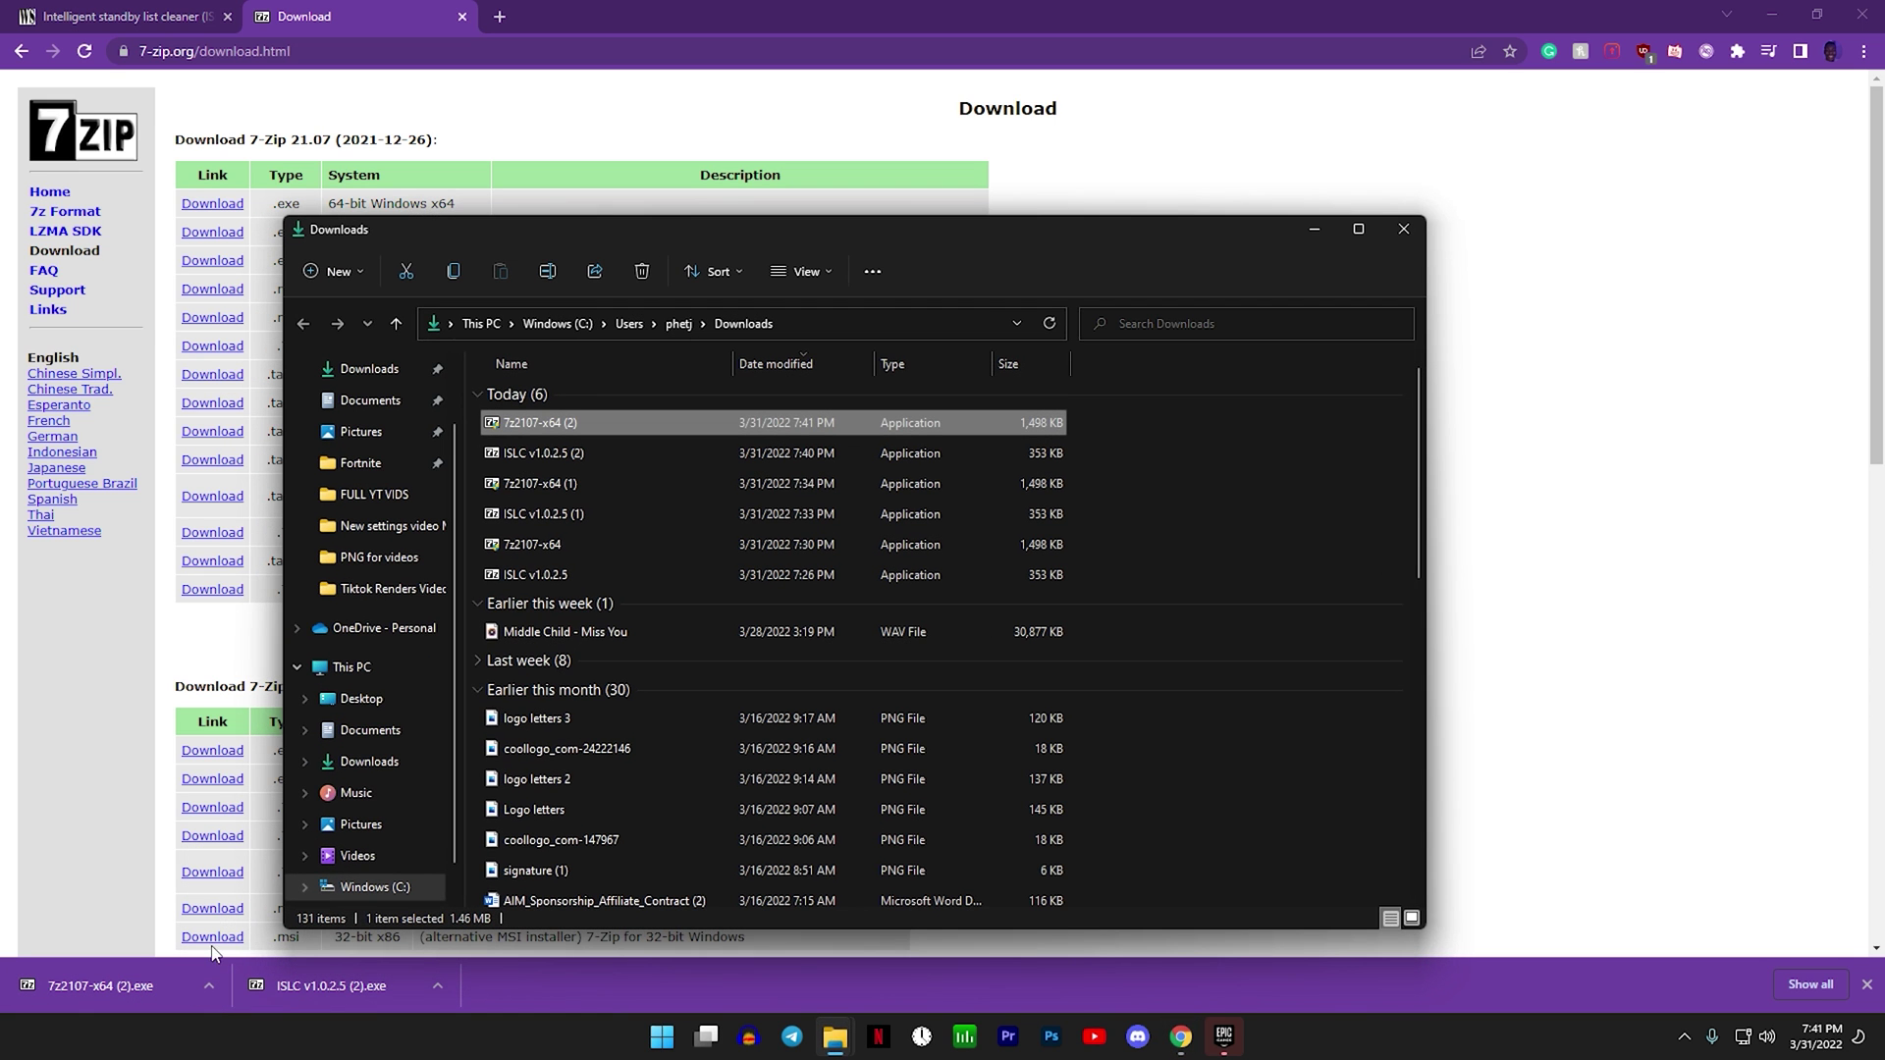
pyautogui.press('super+d')
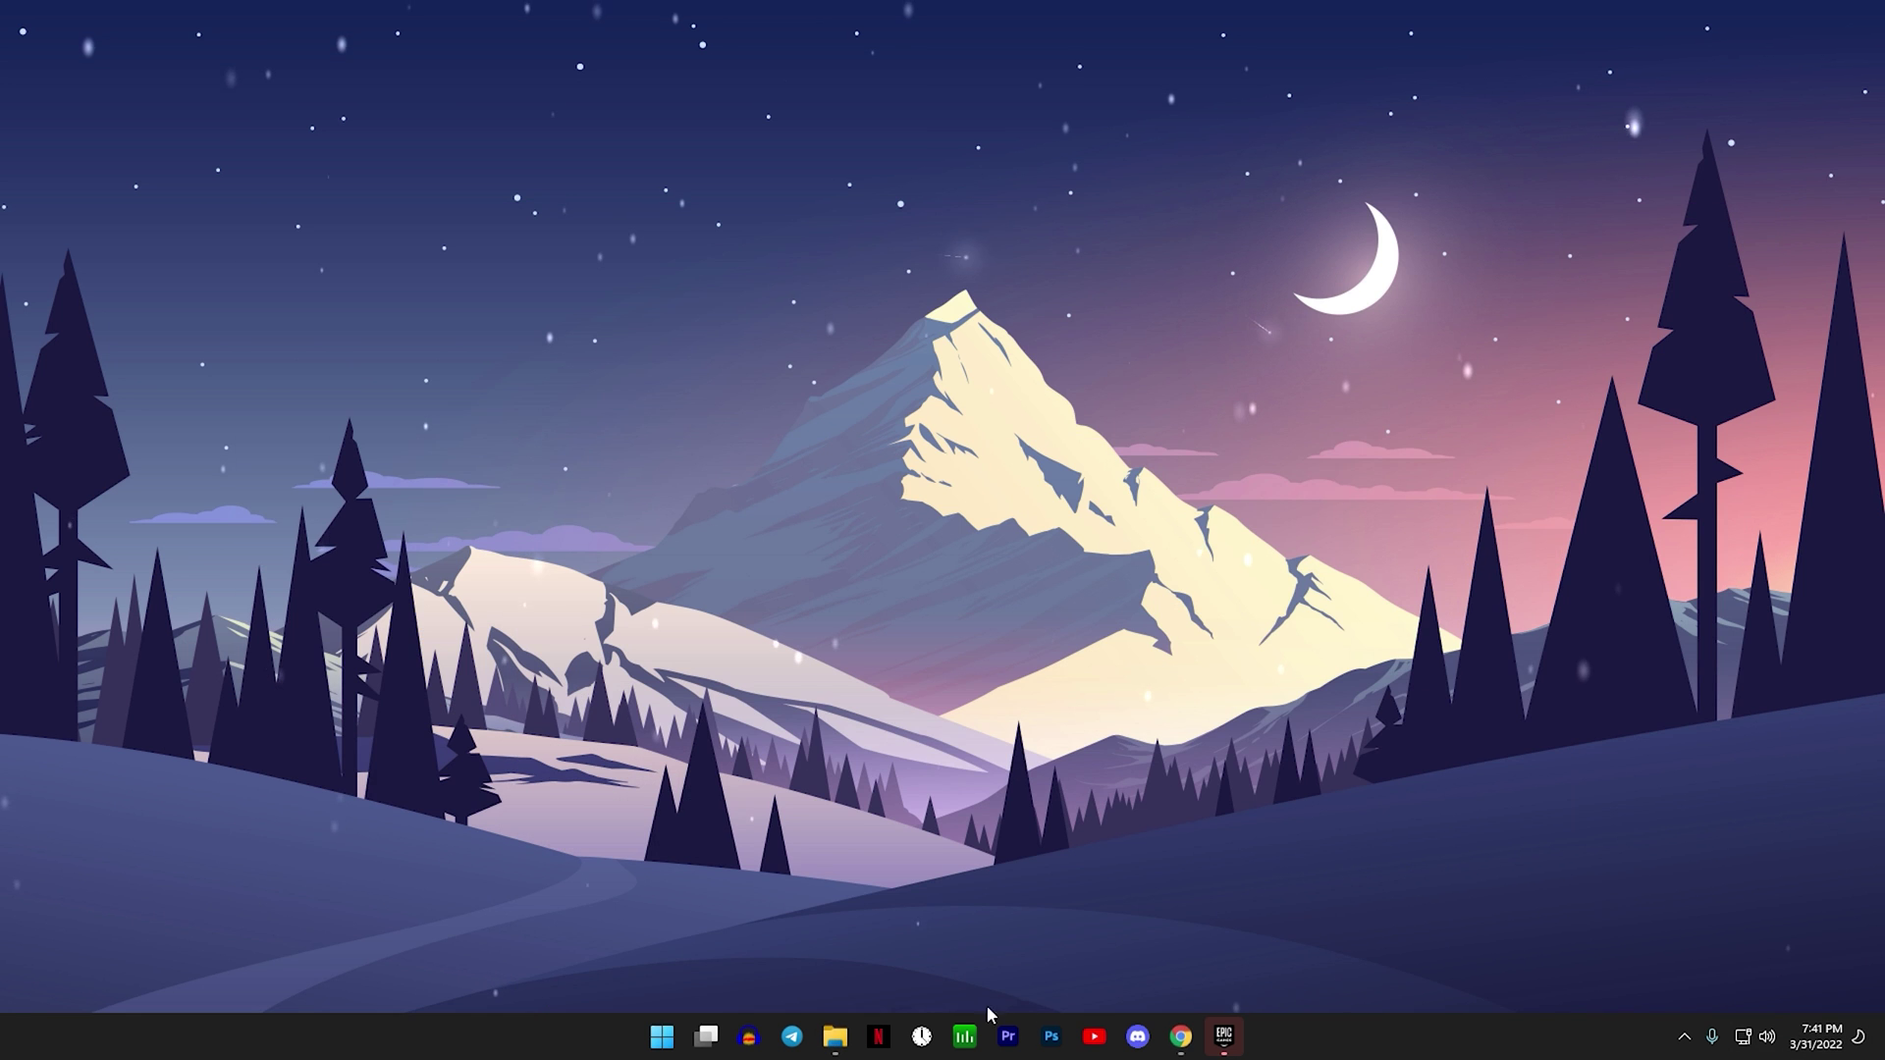
# - Bring the Downloads folder back into view to reach the 7-Zip installer
pyautogui.click(1201, 944)
pyautogui.moveTo(827, 226); pyautogui.dragTo(864, 221)
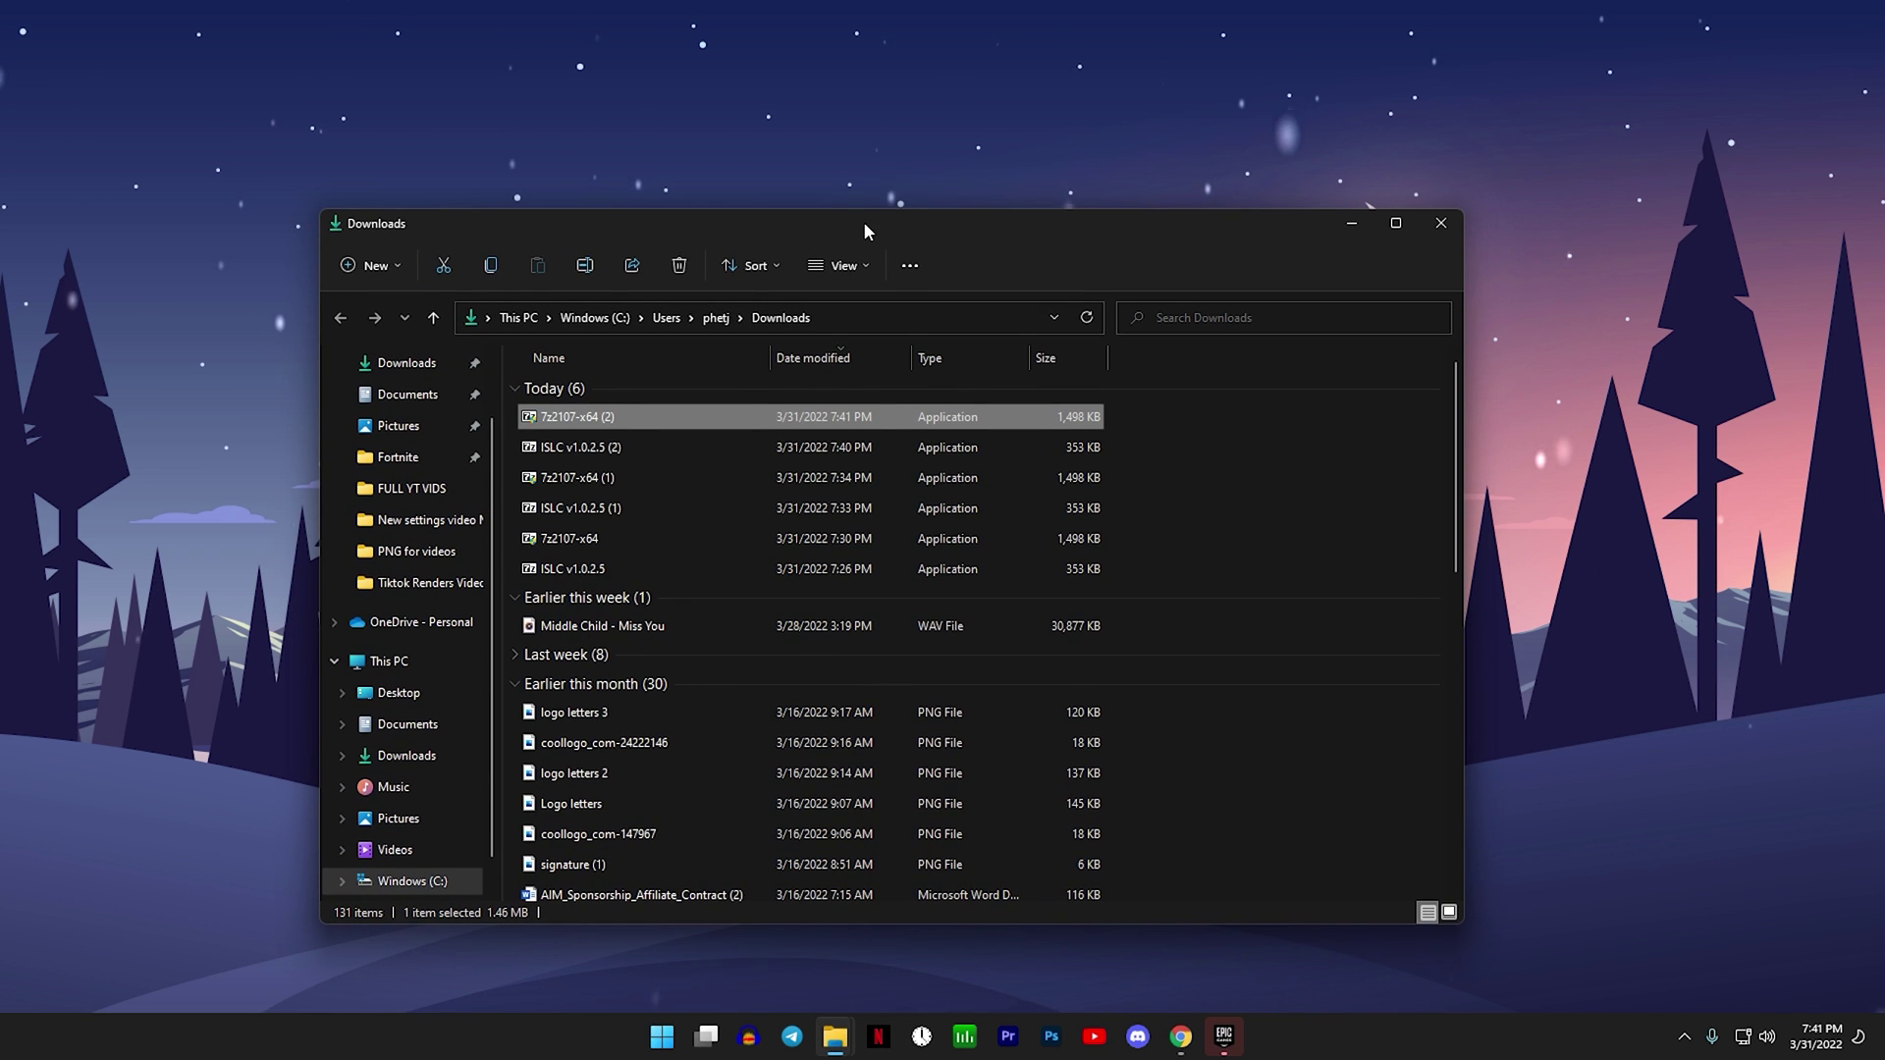
pyautogui.rightClick(695, 424)
pyautogui.click(783, 226)
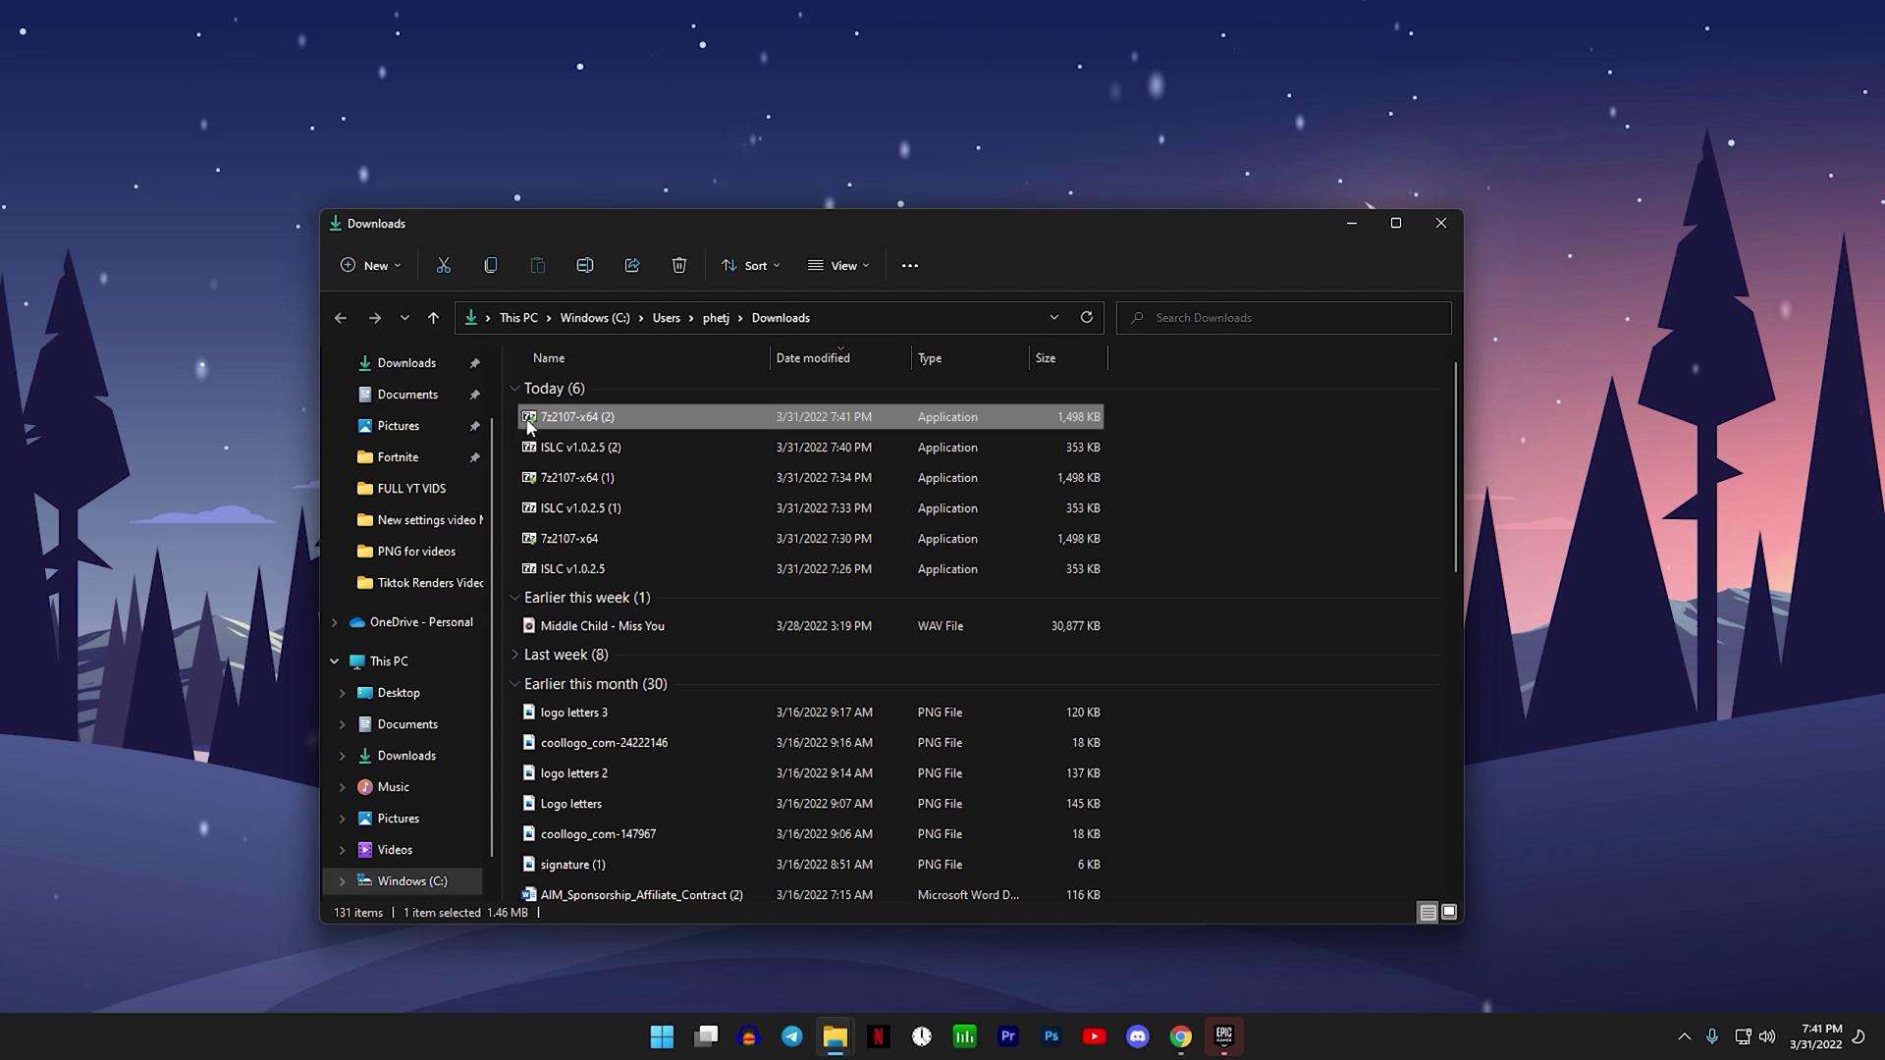
pyautogui.moveTo(575, 416)
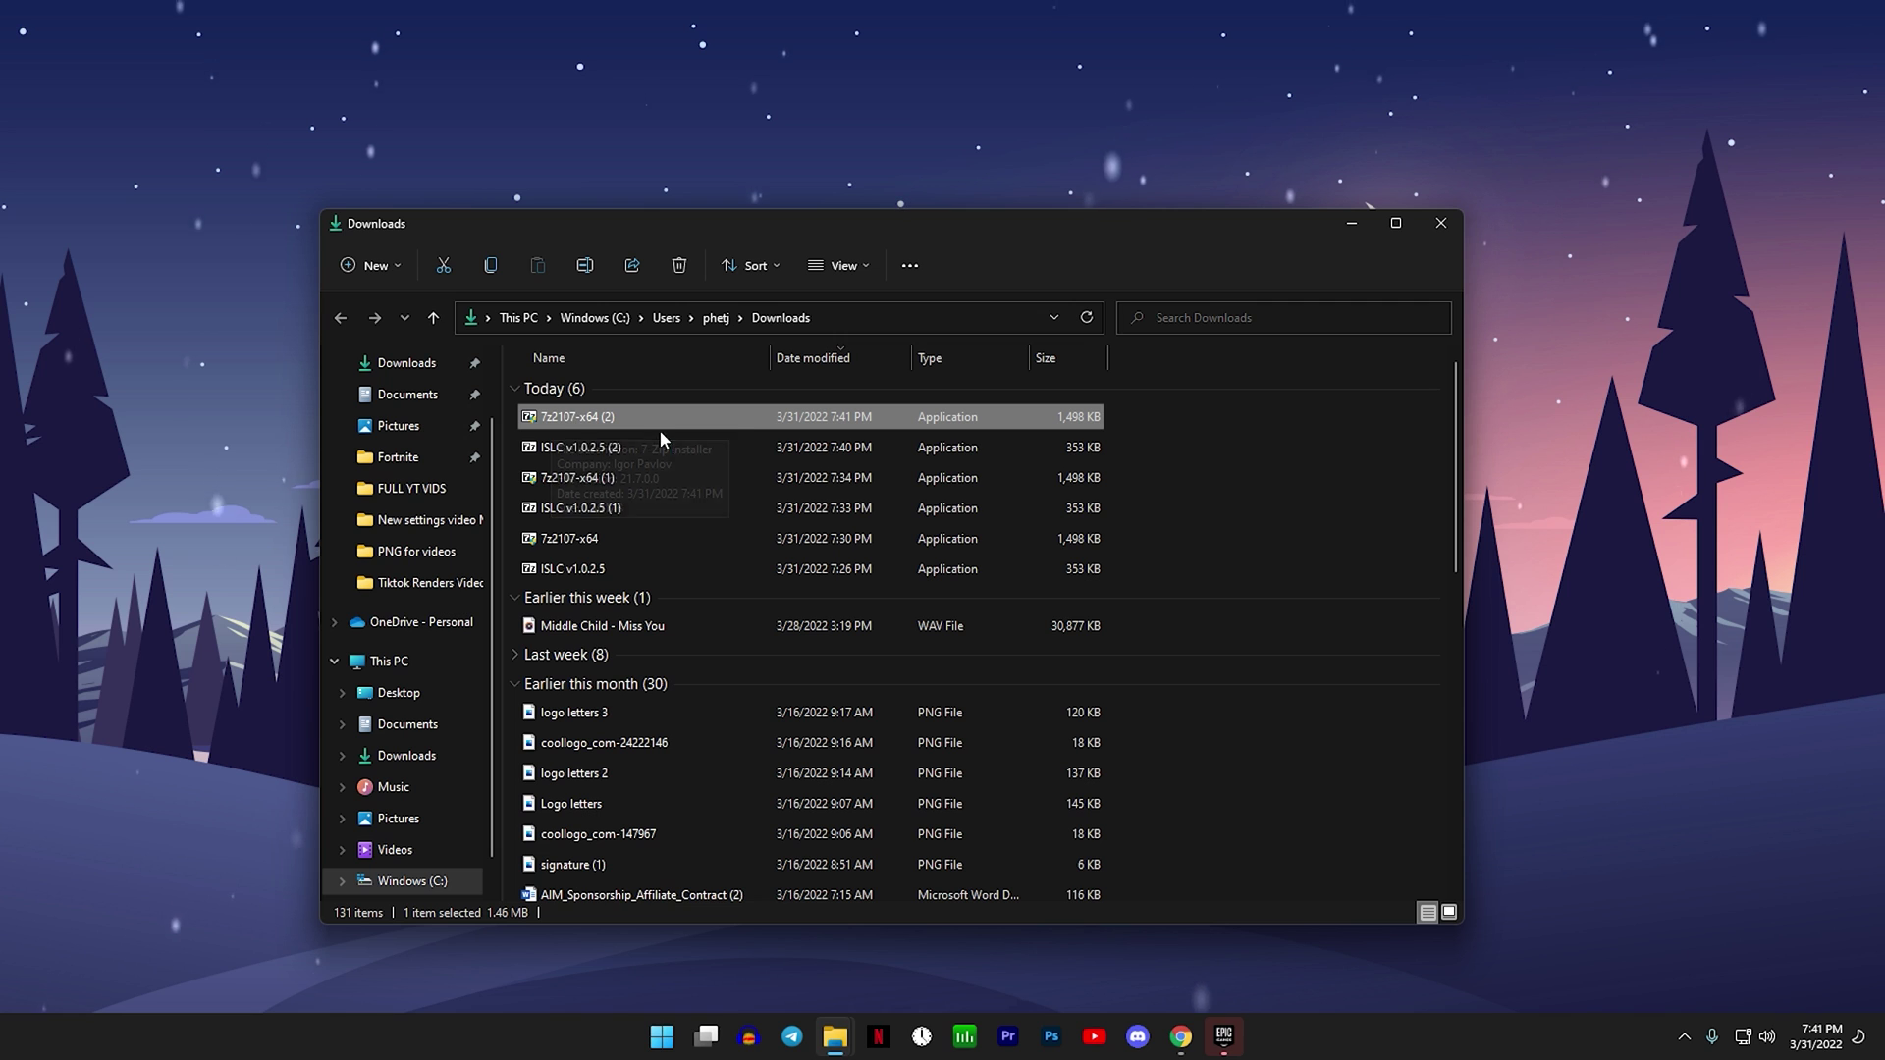
# - Run the 7-Zip installer as administrator, install into Program Files and close the finished setup
pyautogui.rightClick(562, 420)
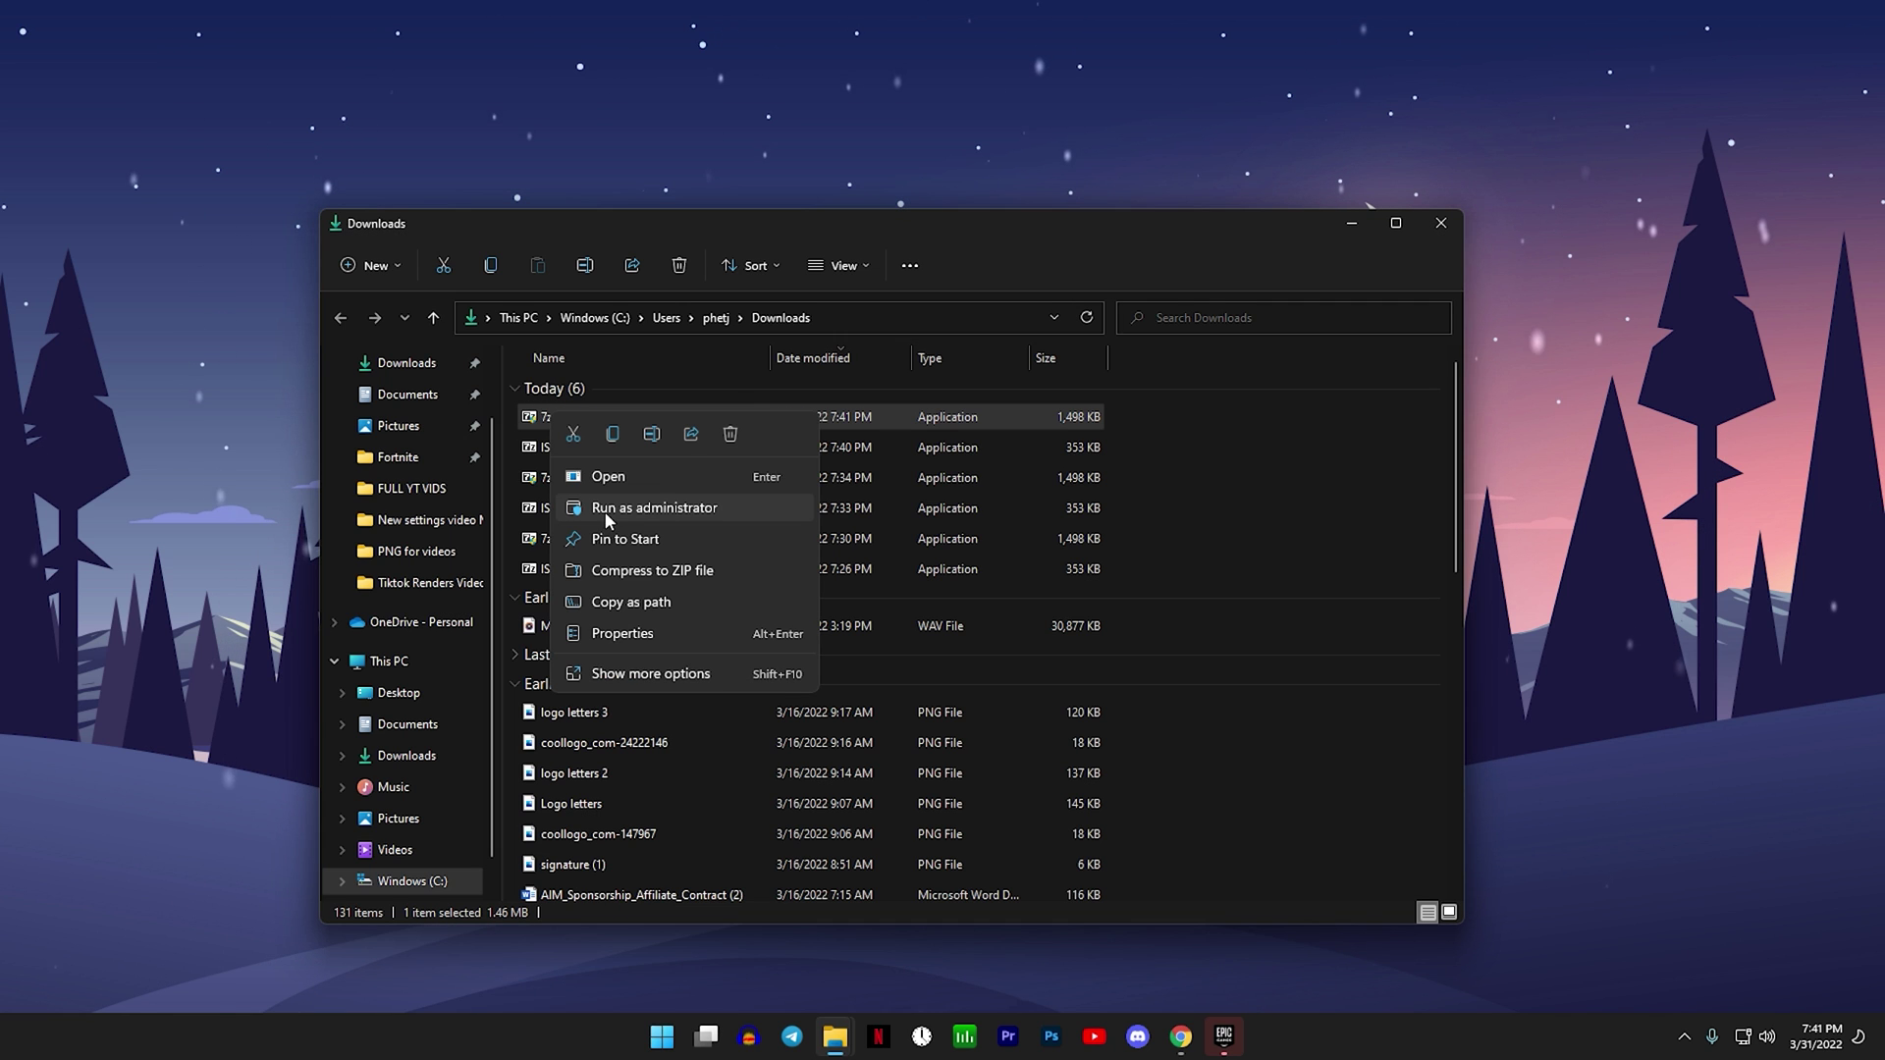
pyautogui.click(612, 511)
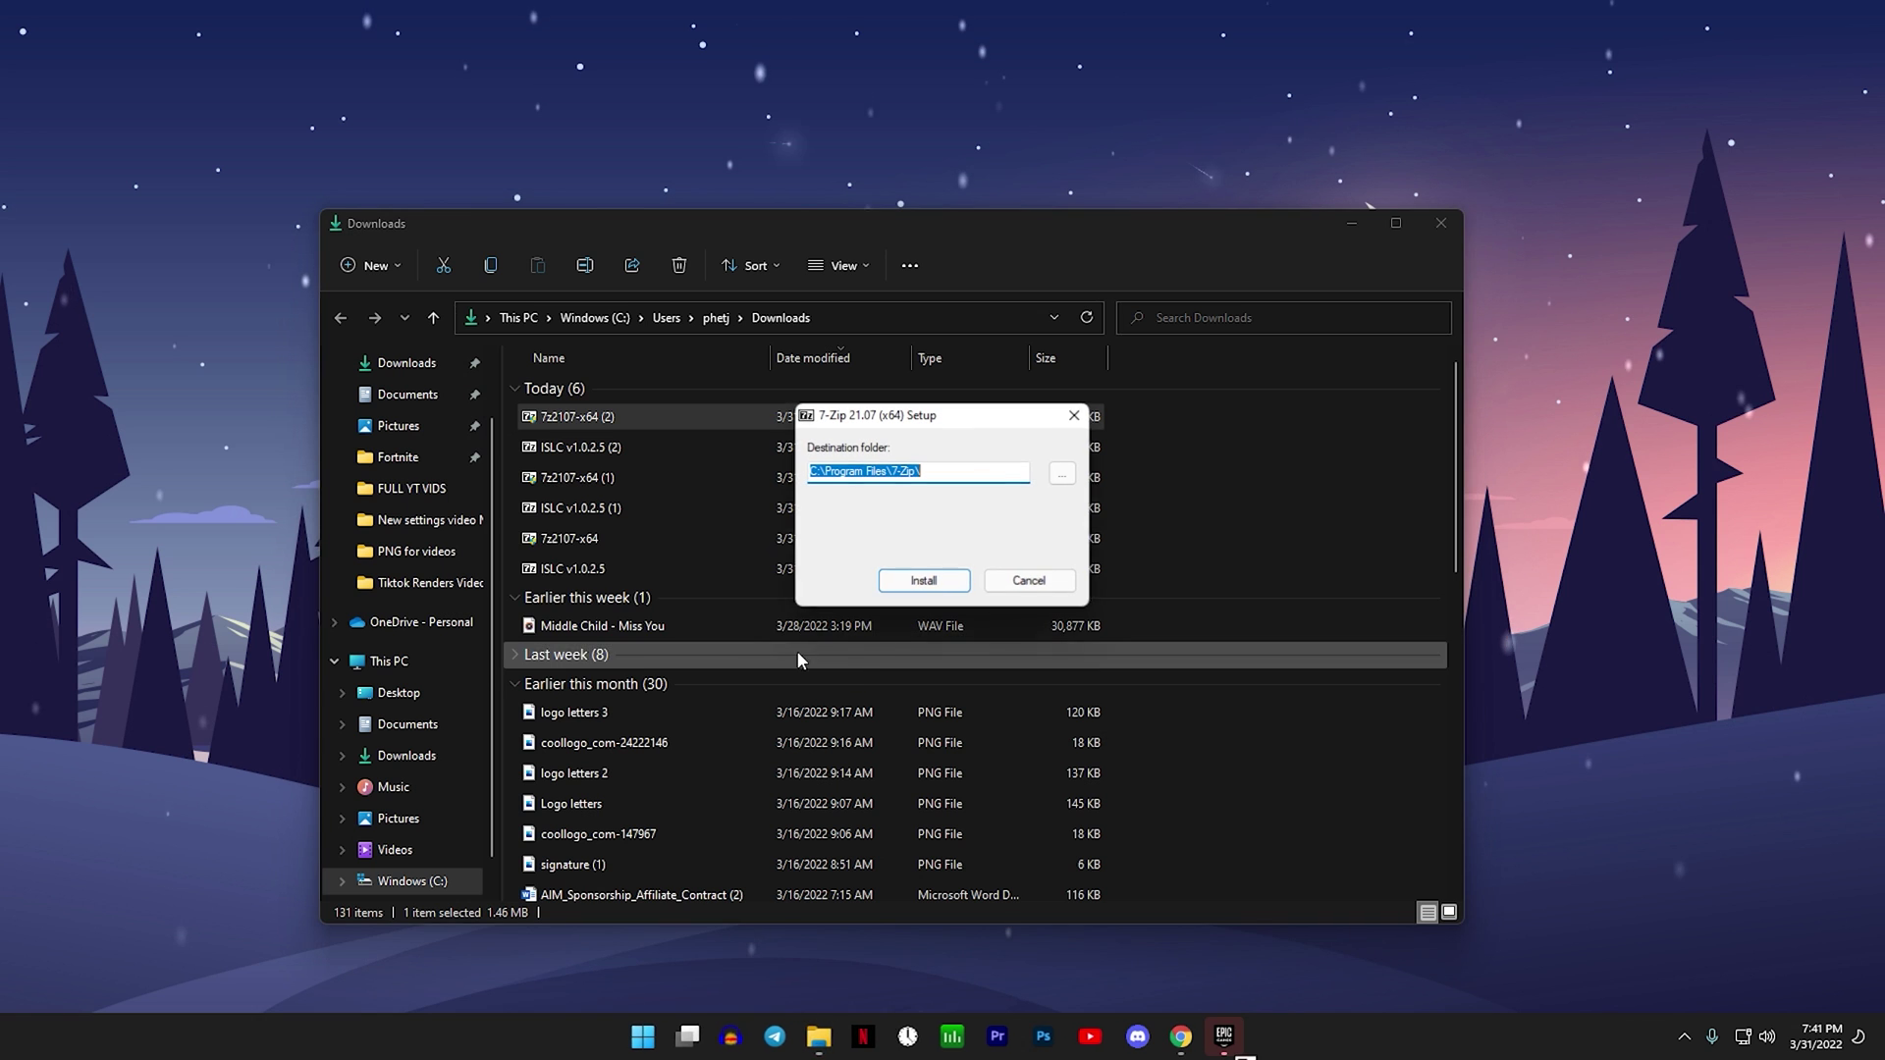
pyautogui.click(909, 583)
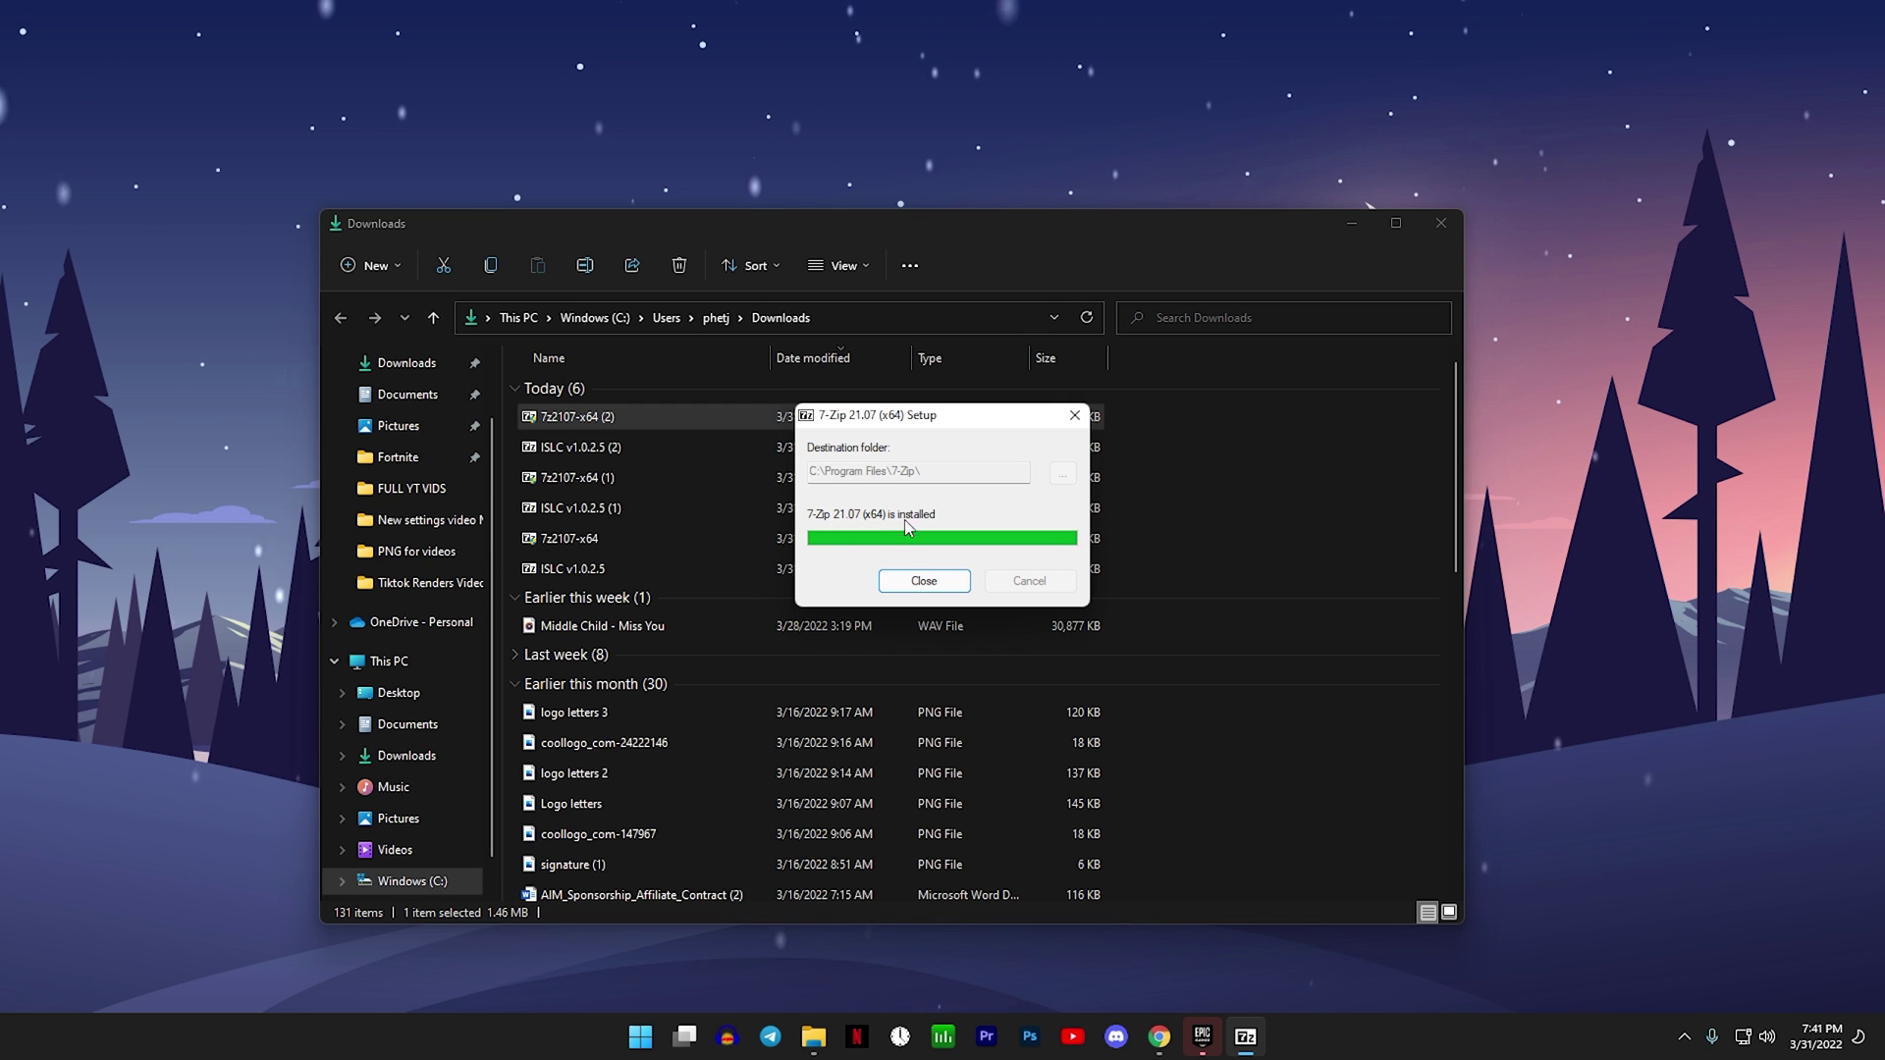
pyautogui.click(910, 587)
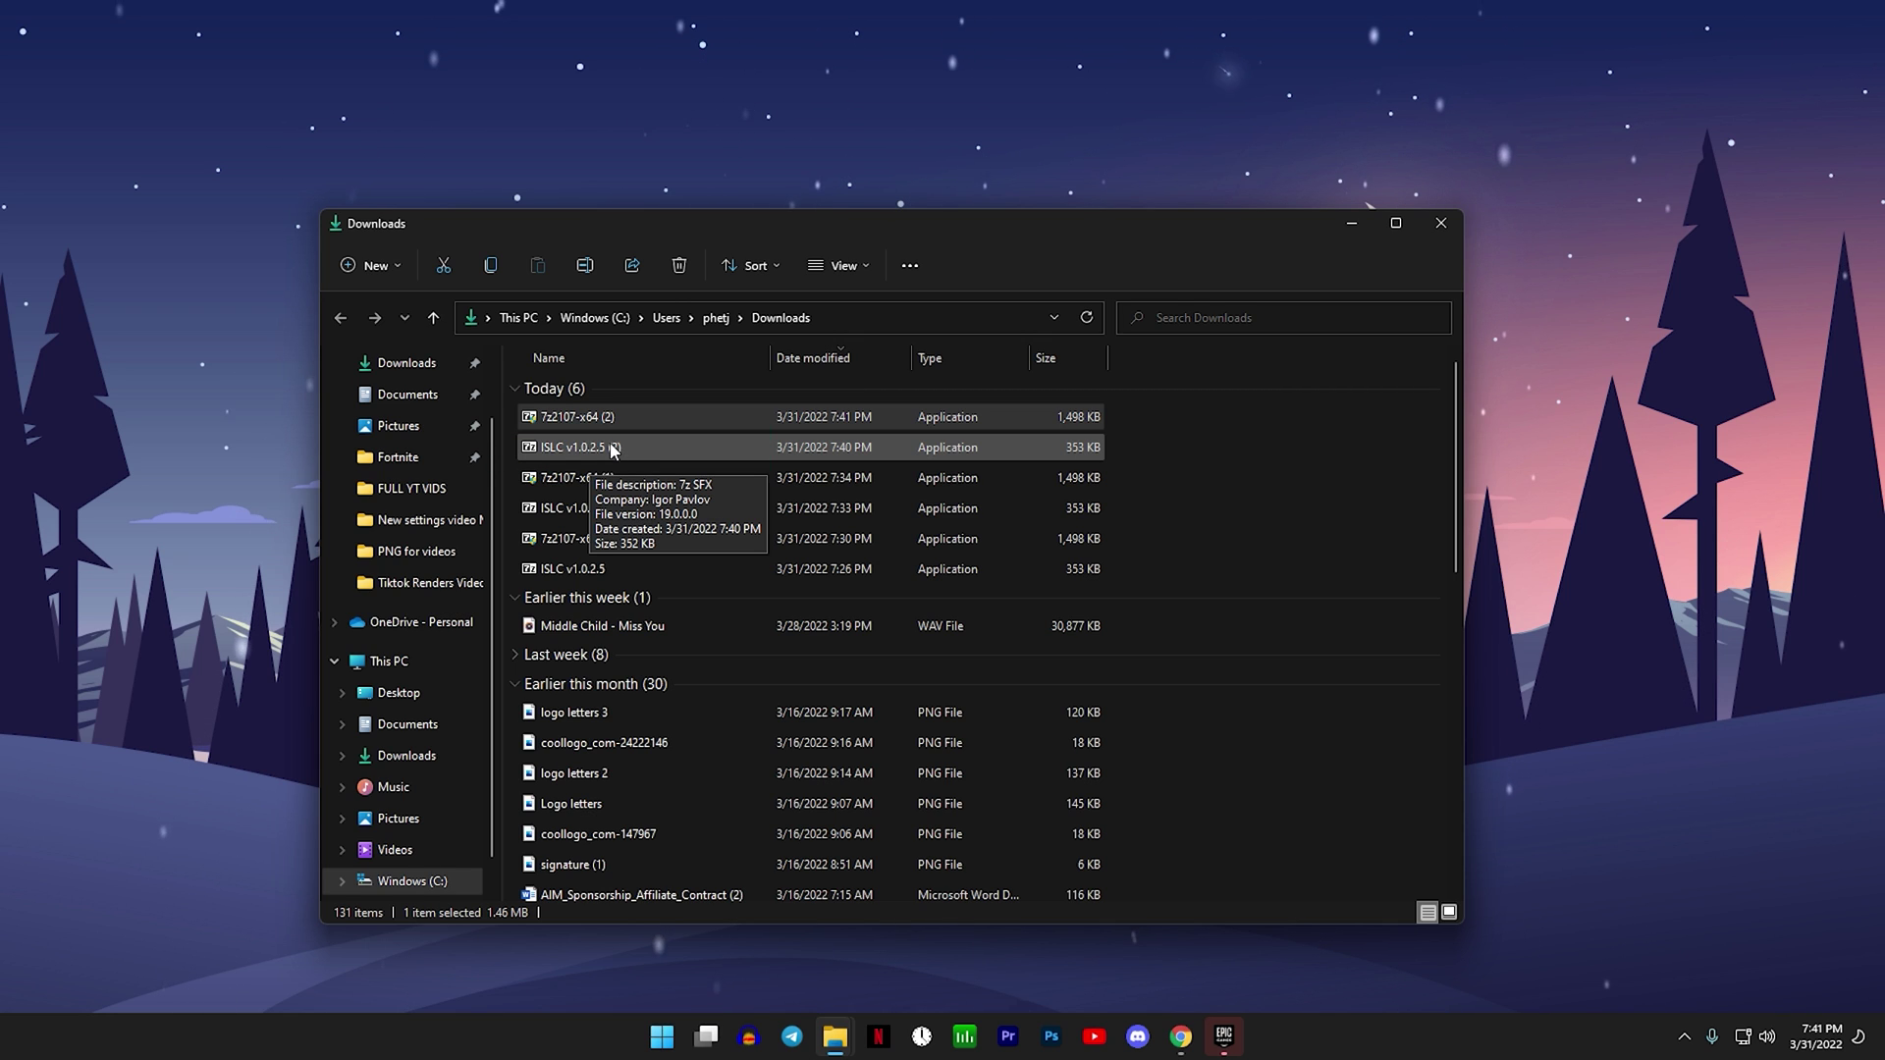
# - Run the ISLC v1.0.2.5 self-extractor as administrator and approve the UAC prompt
pyautogui.rightClick(570, 441)
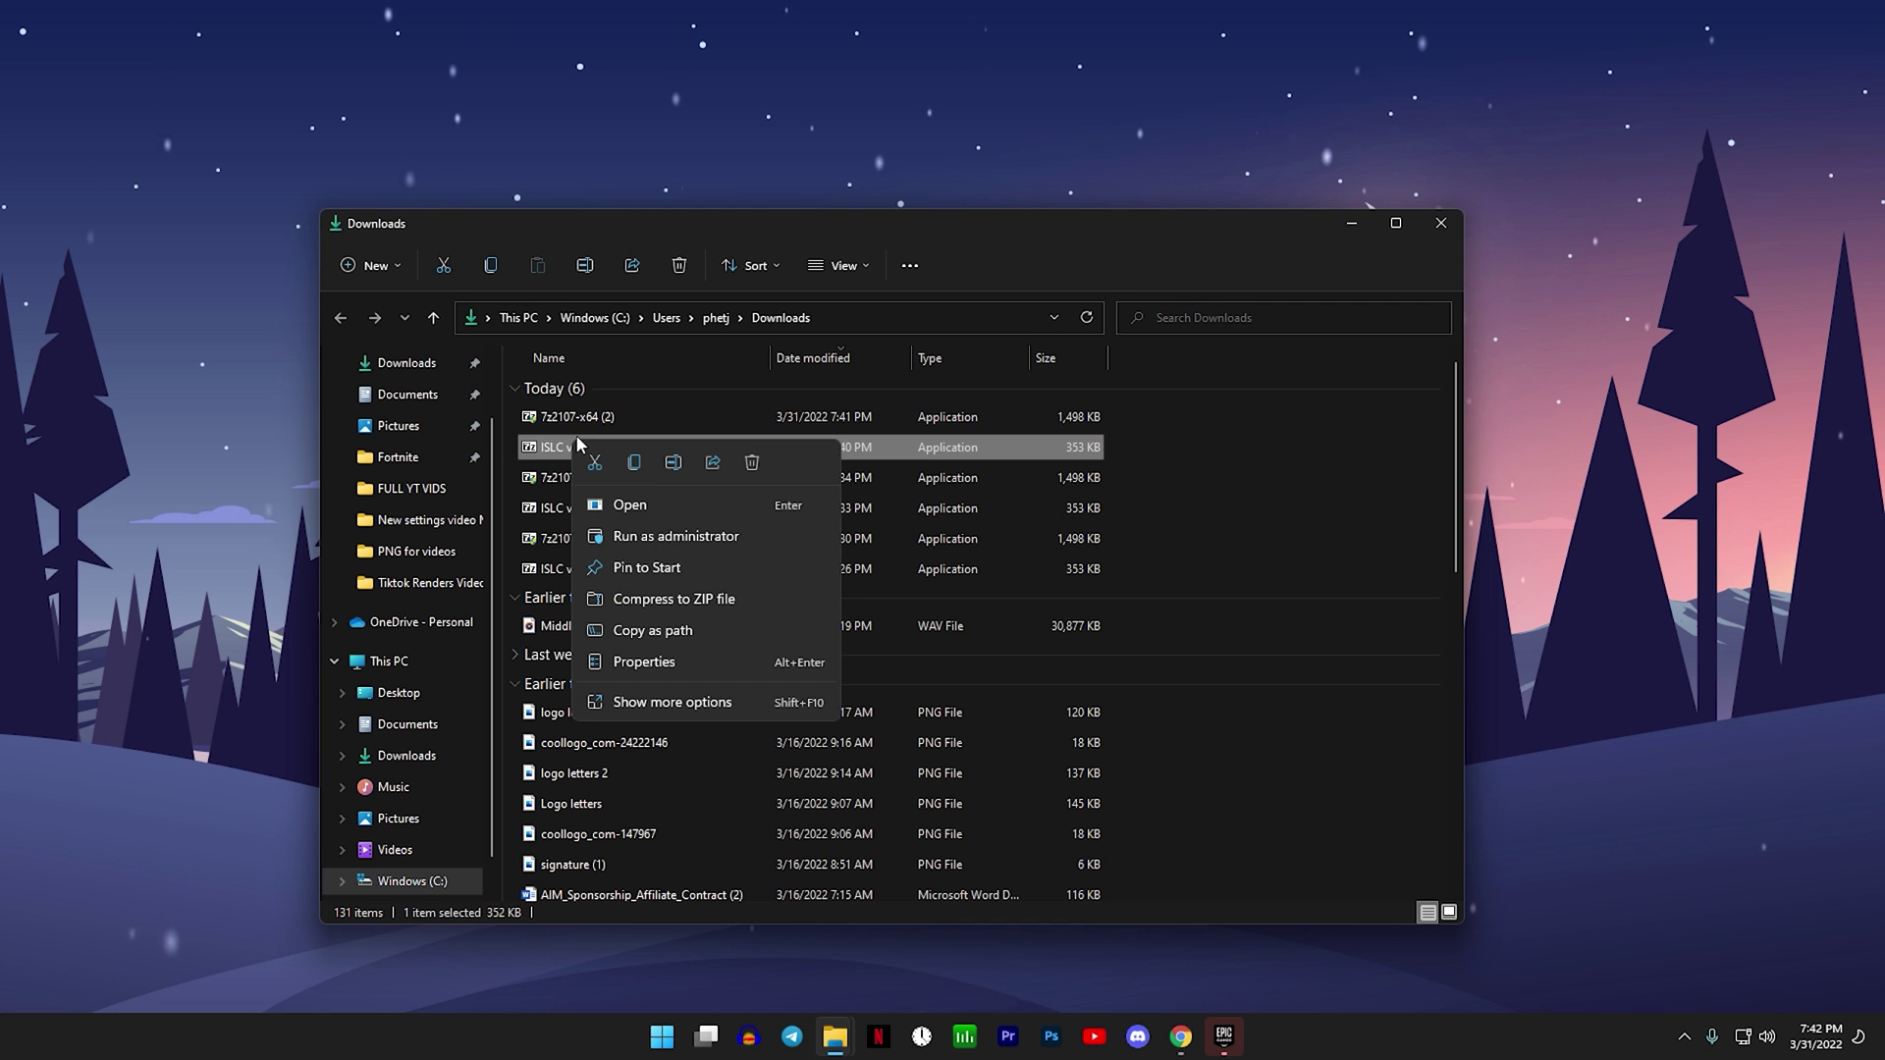
pyautogui.click(688, 542)
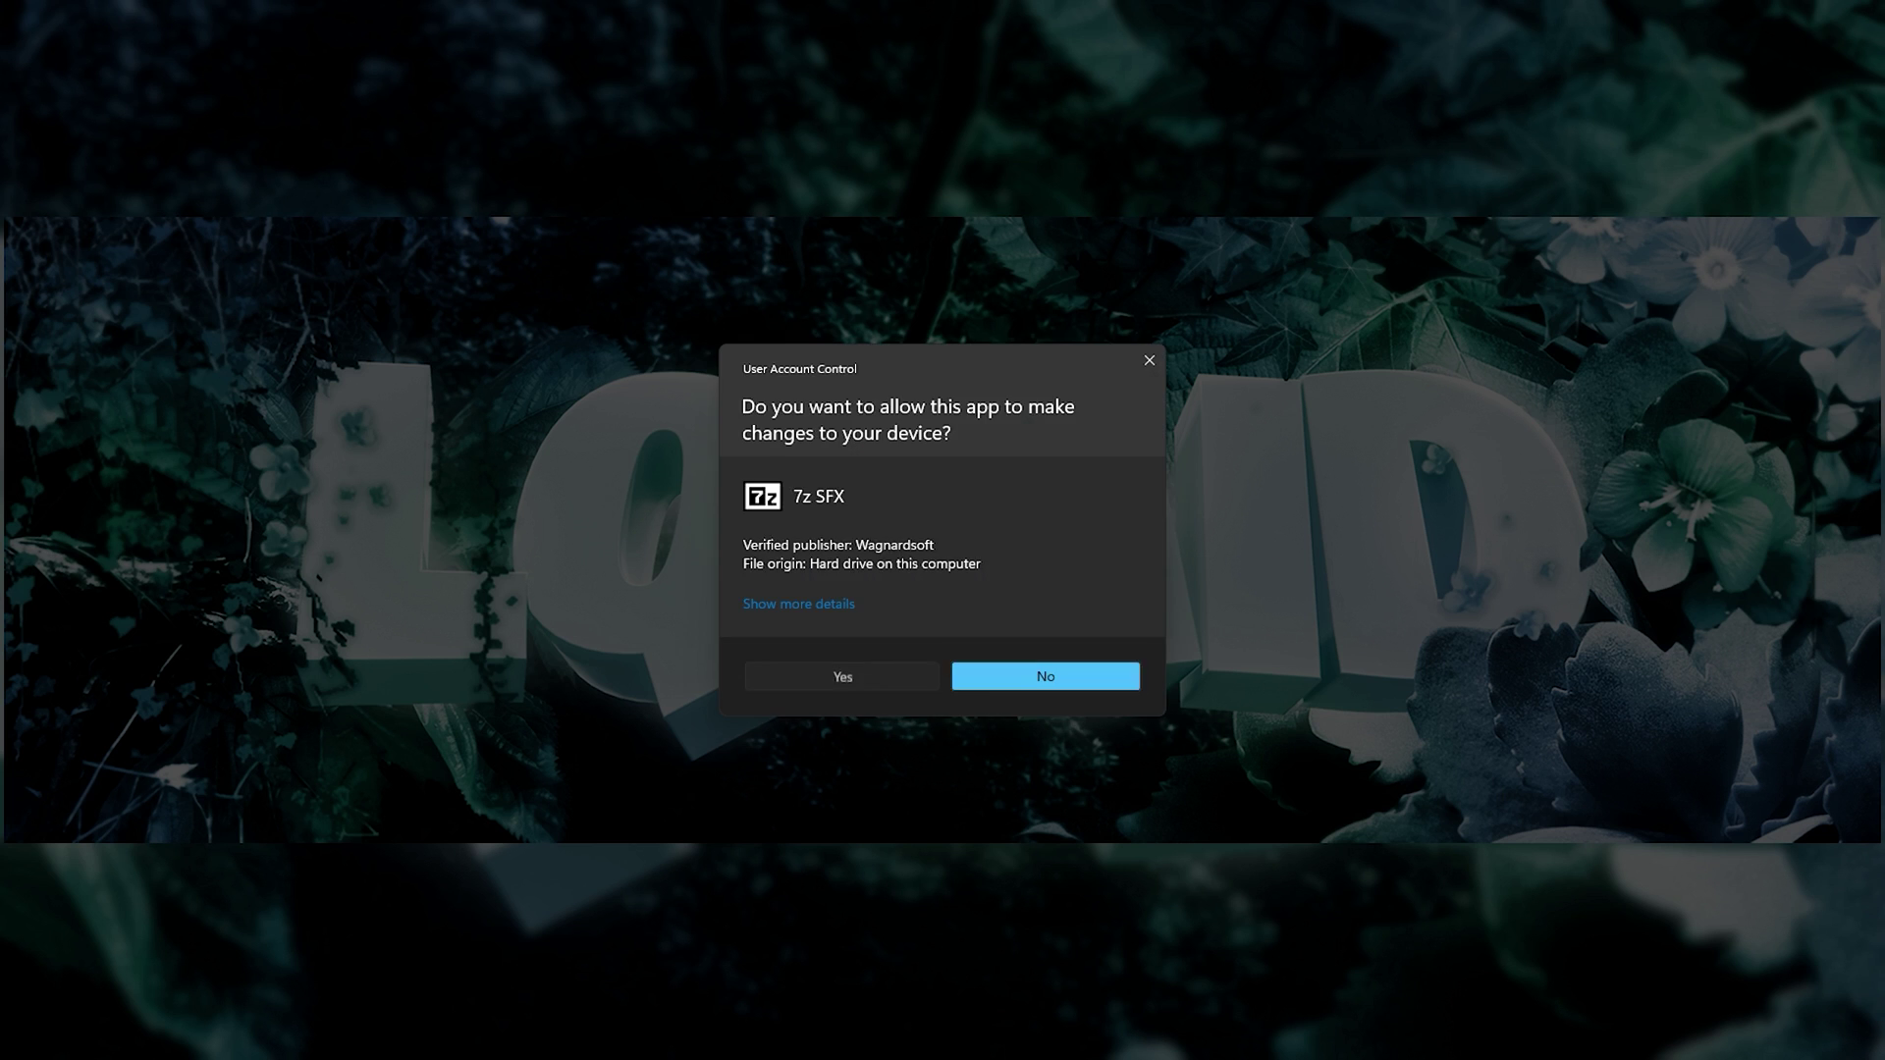
pyautogui.click(878, 674)
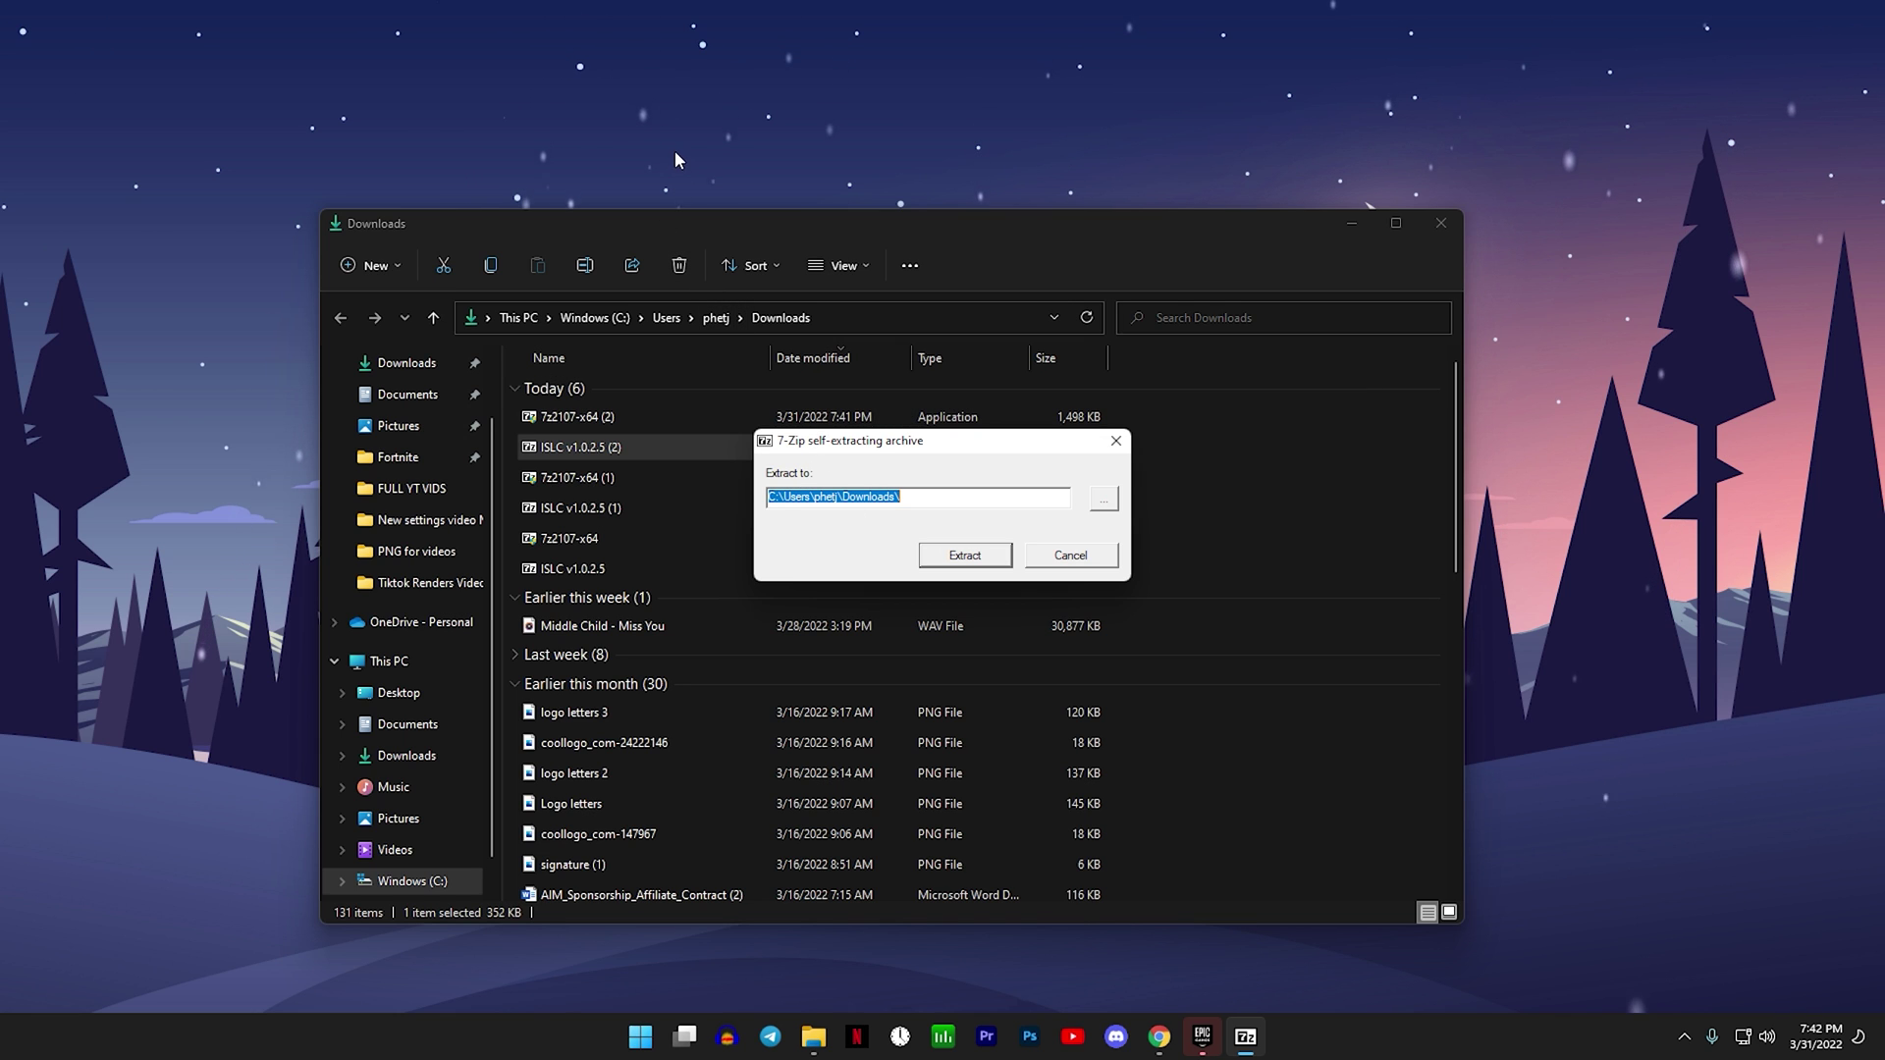
# - Create a new Desktop folder named 'ISLC Desktop', then return to Downloads
pyautogui.click(399, 408)
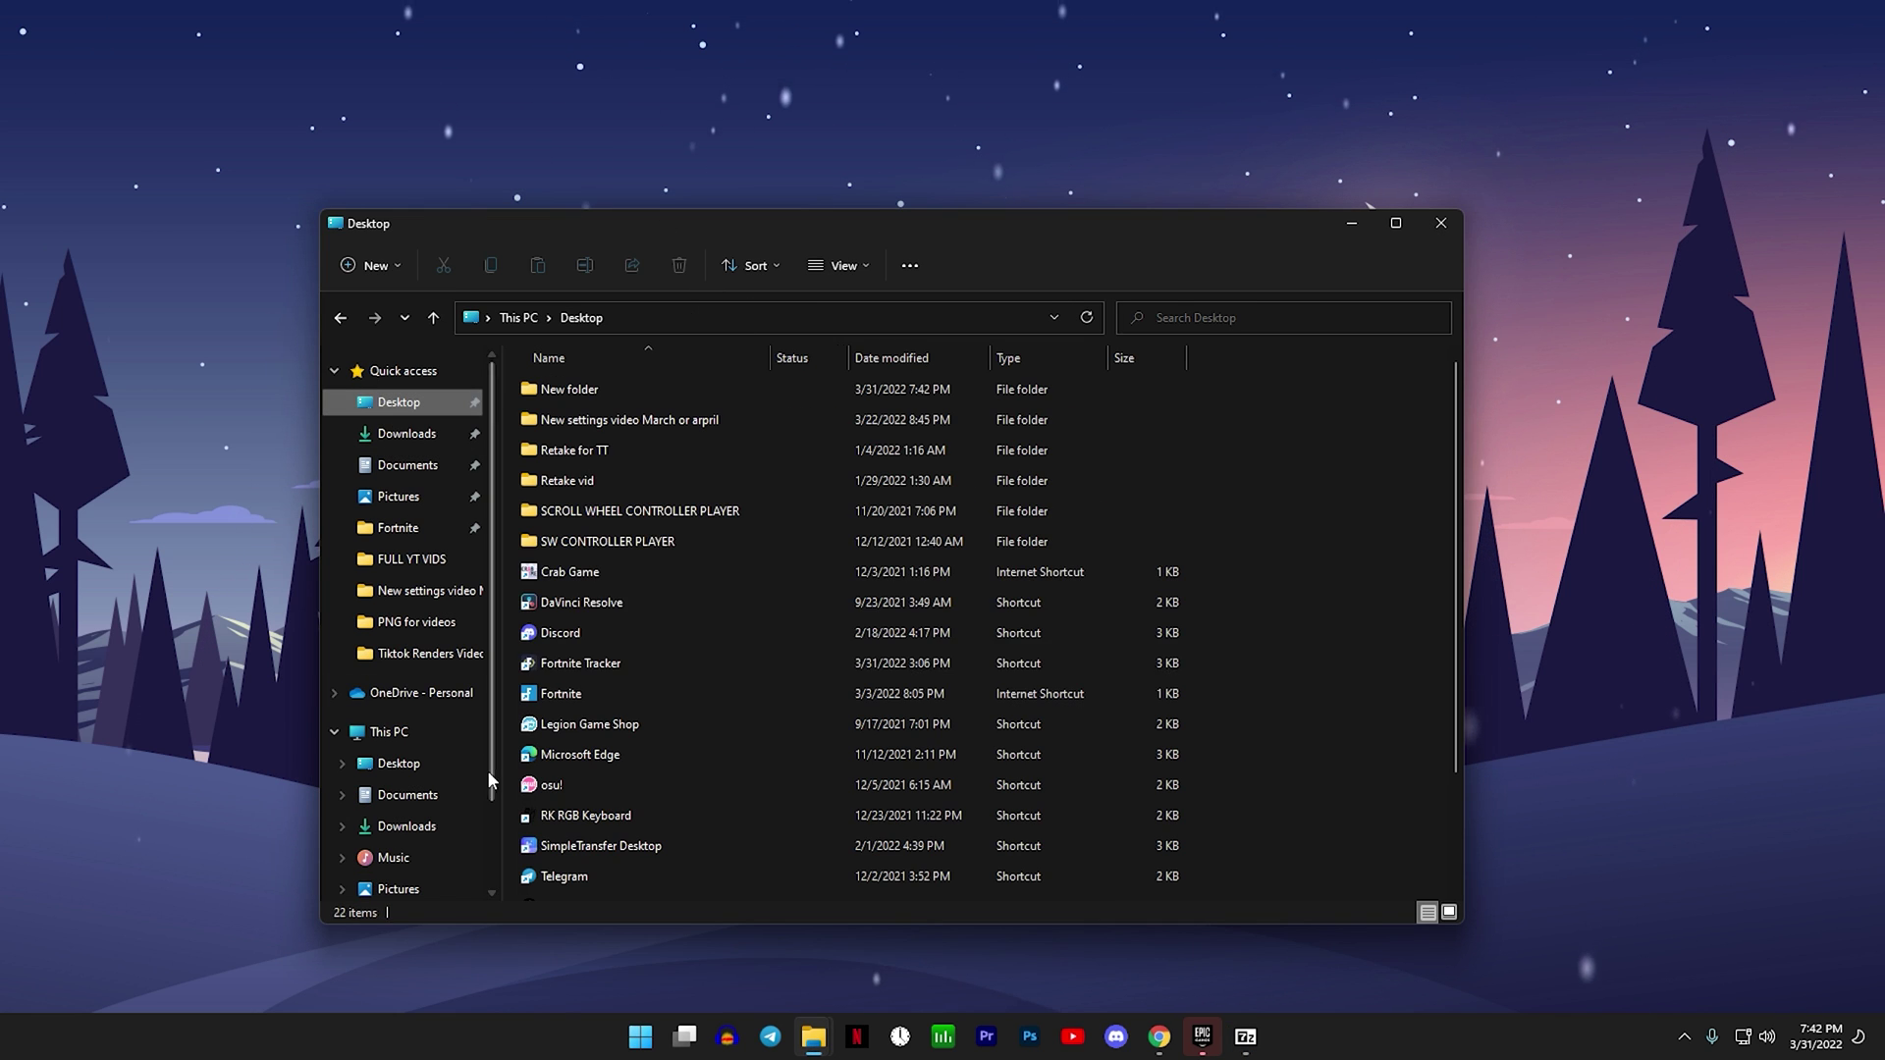
pyautogui.rightClick(1307, 406)
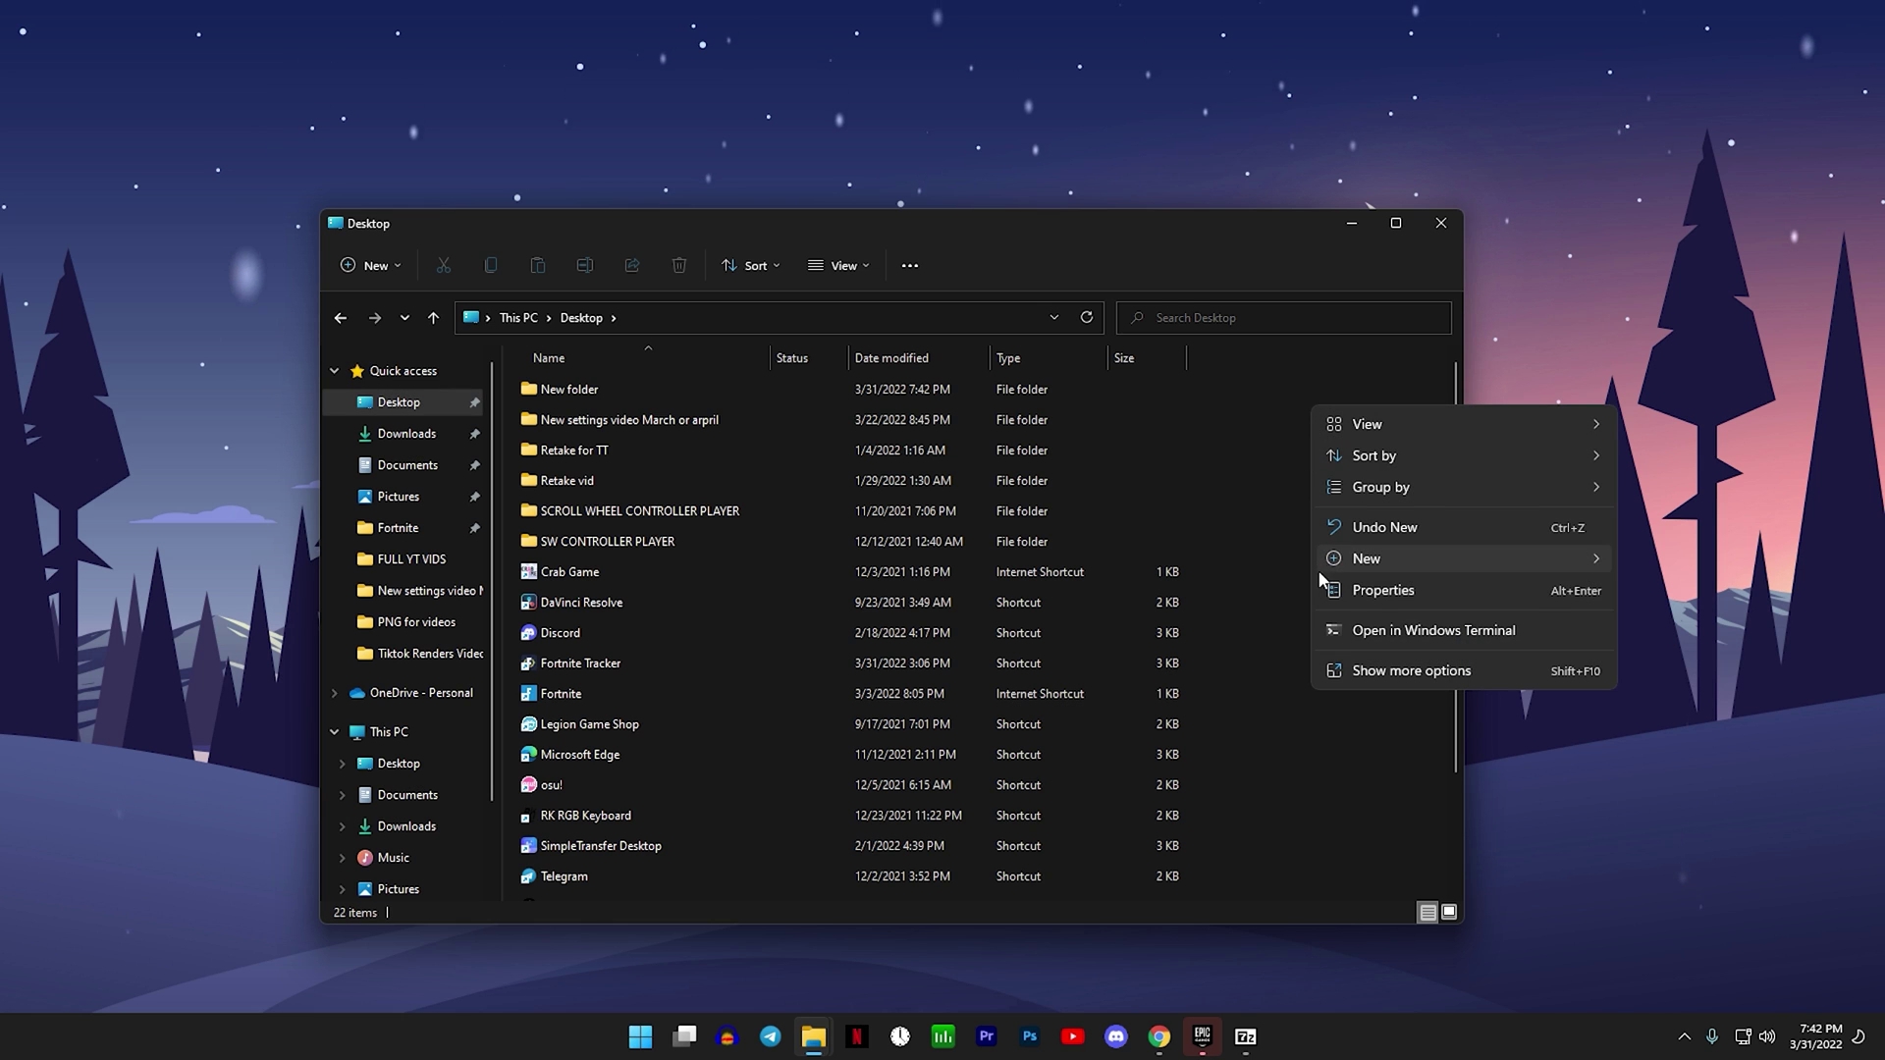
pyautogui.moveTo(1366, 559)
pyautogui.click(1745, 574)
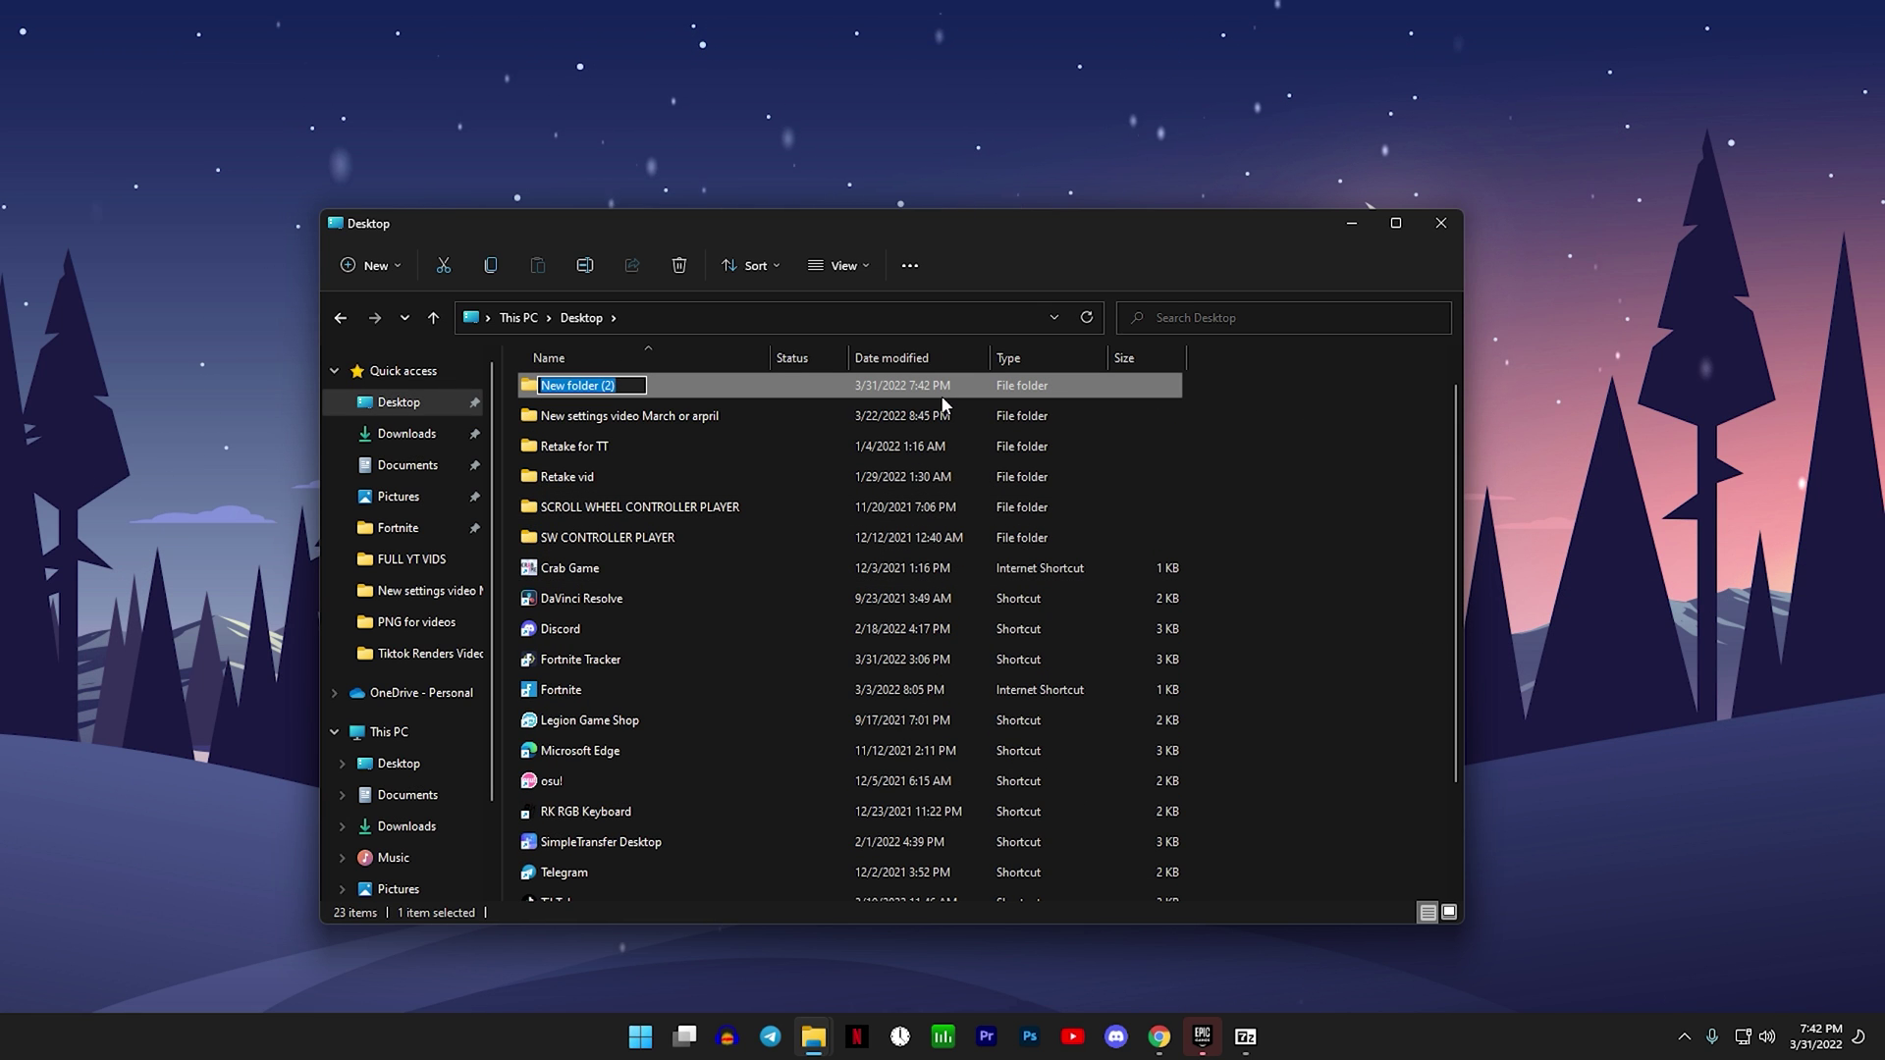
pyautogui.write('ISLC Desktop')
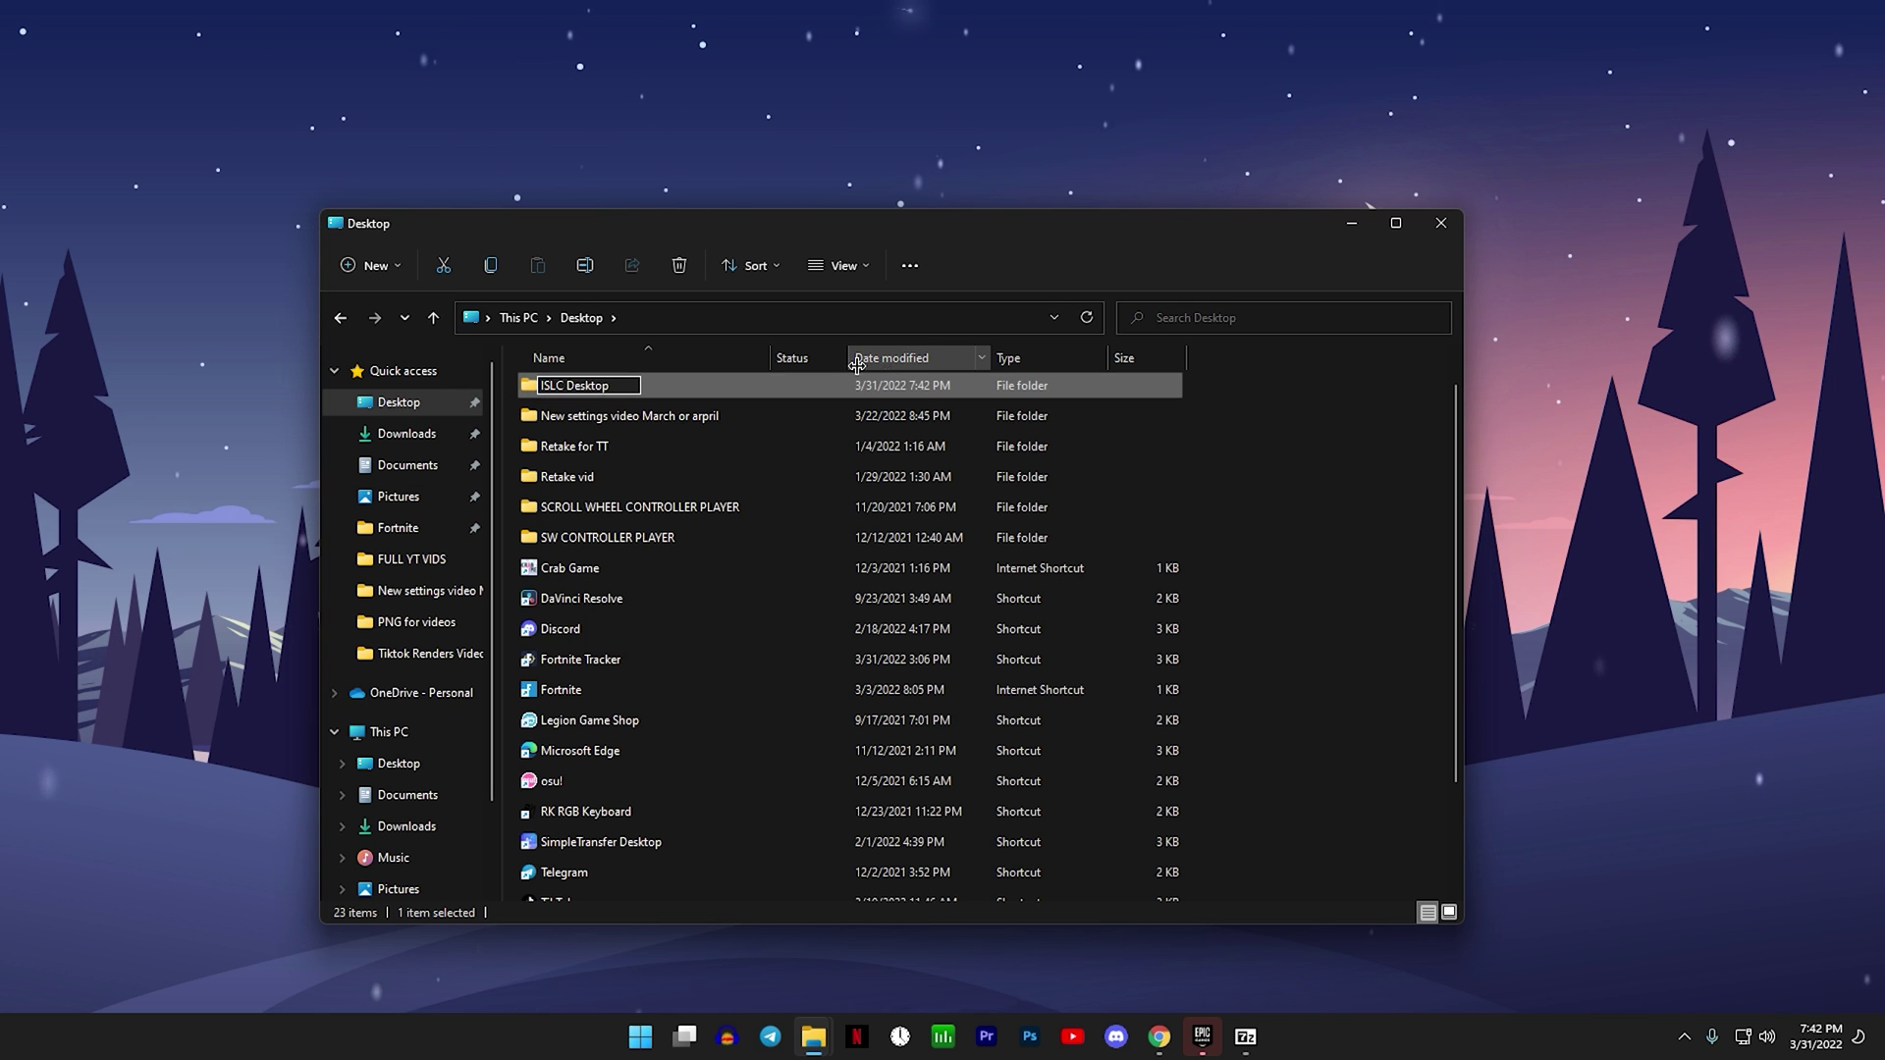
pyautogui.press('Return')
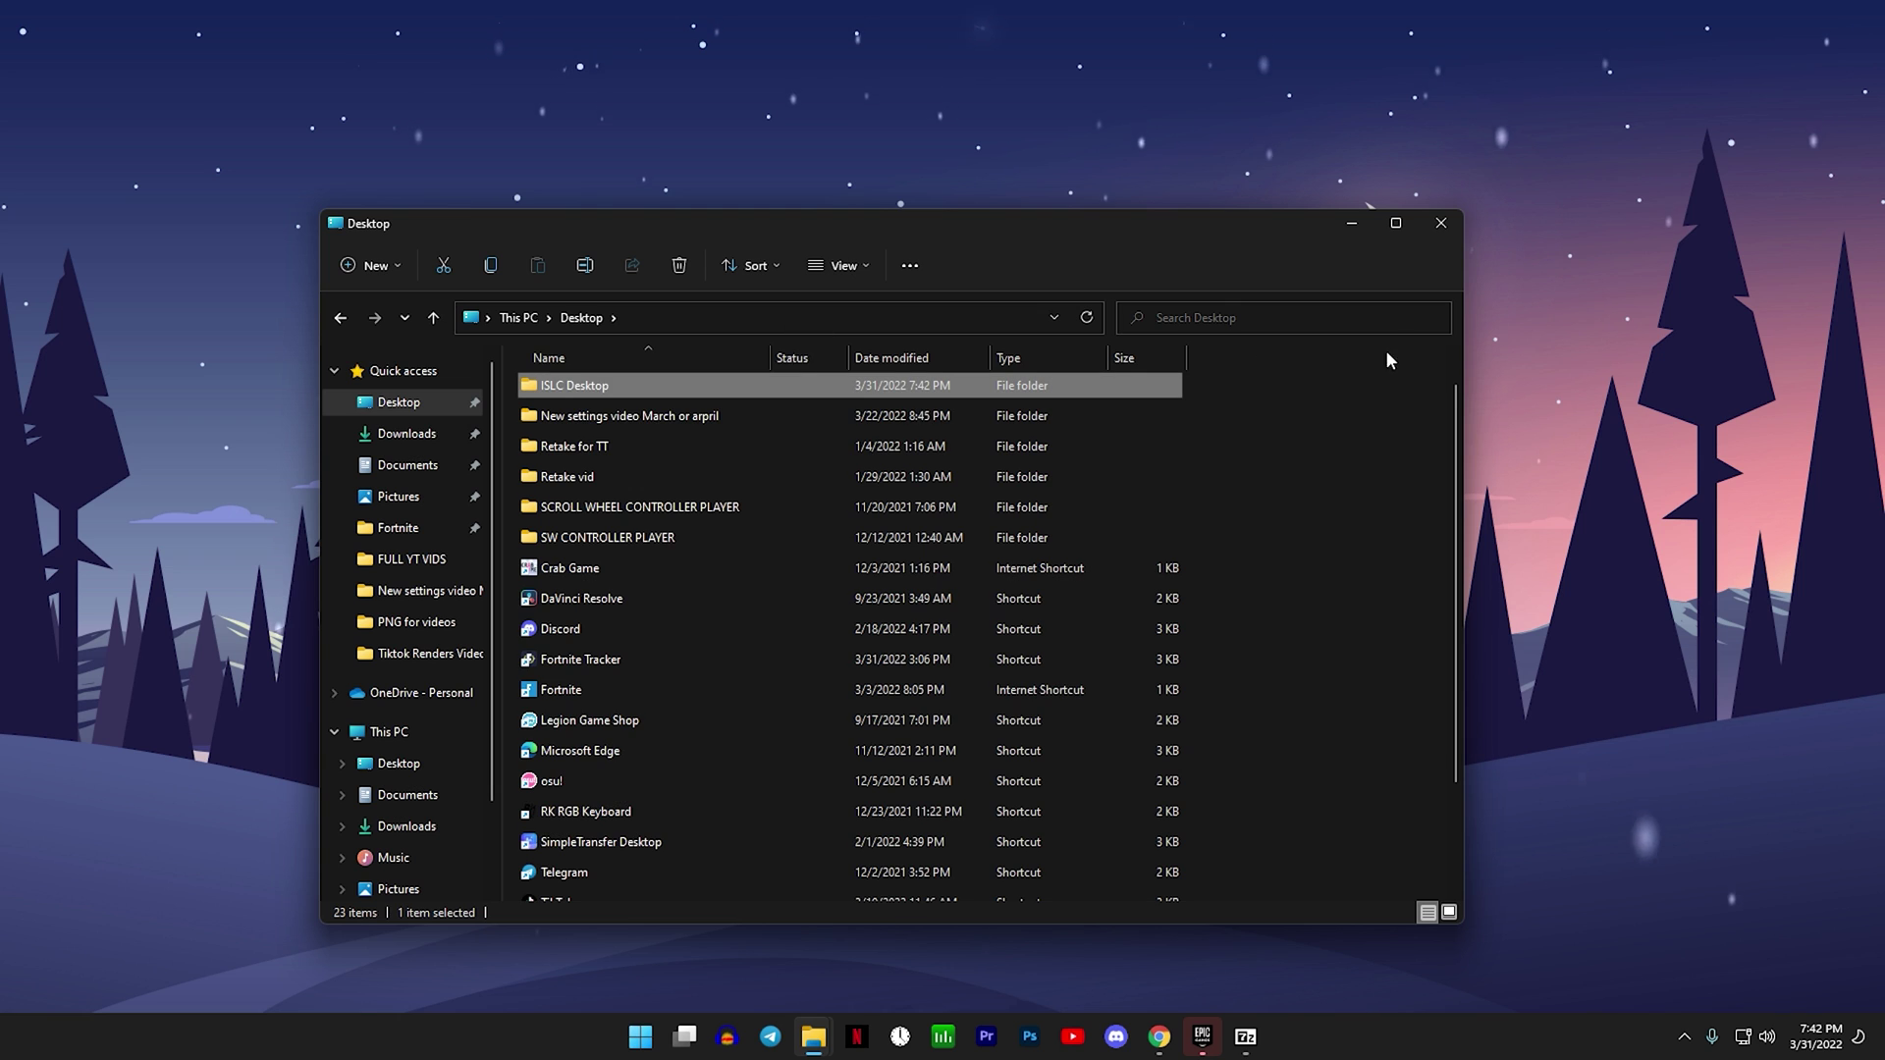
pyautogui.click(408, 437)
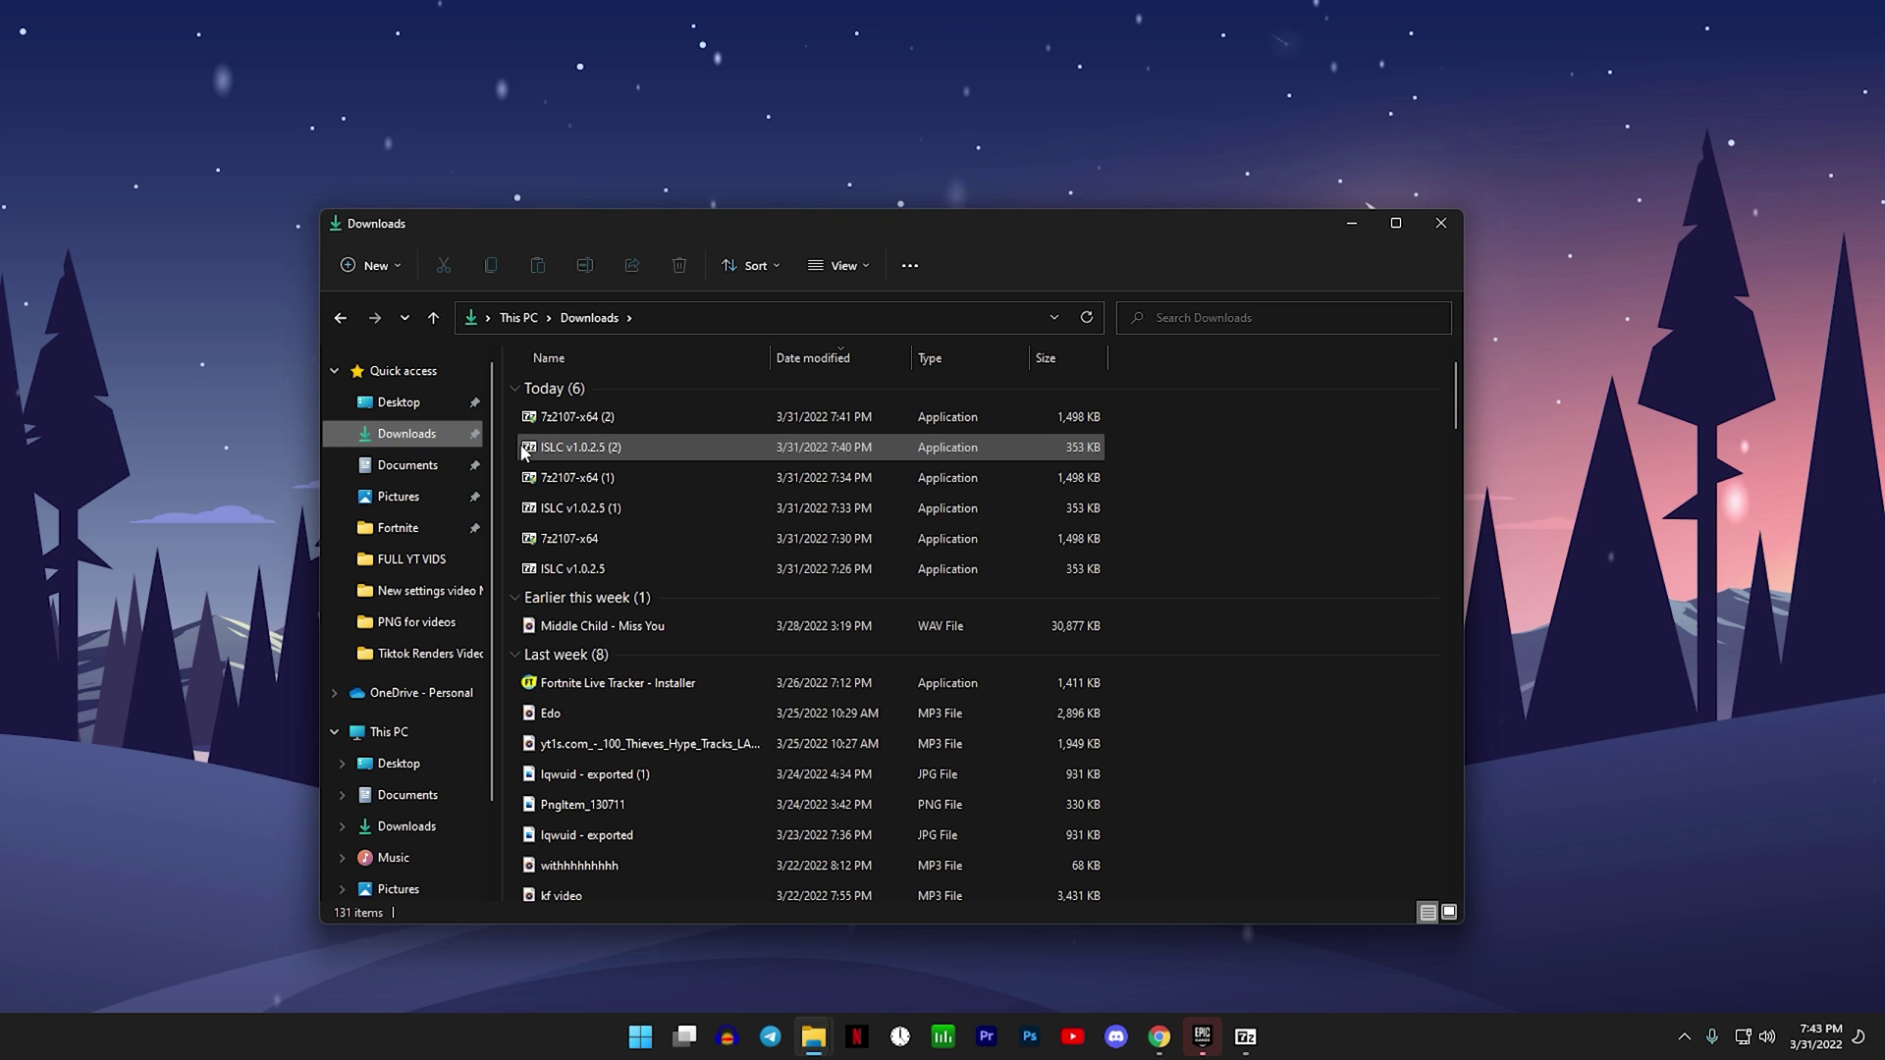
# - Run the ISLC self-extractor as administrator and extract it into Desktop > ISLC Desktop
pyautogui.rightClick(562, 454)
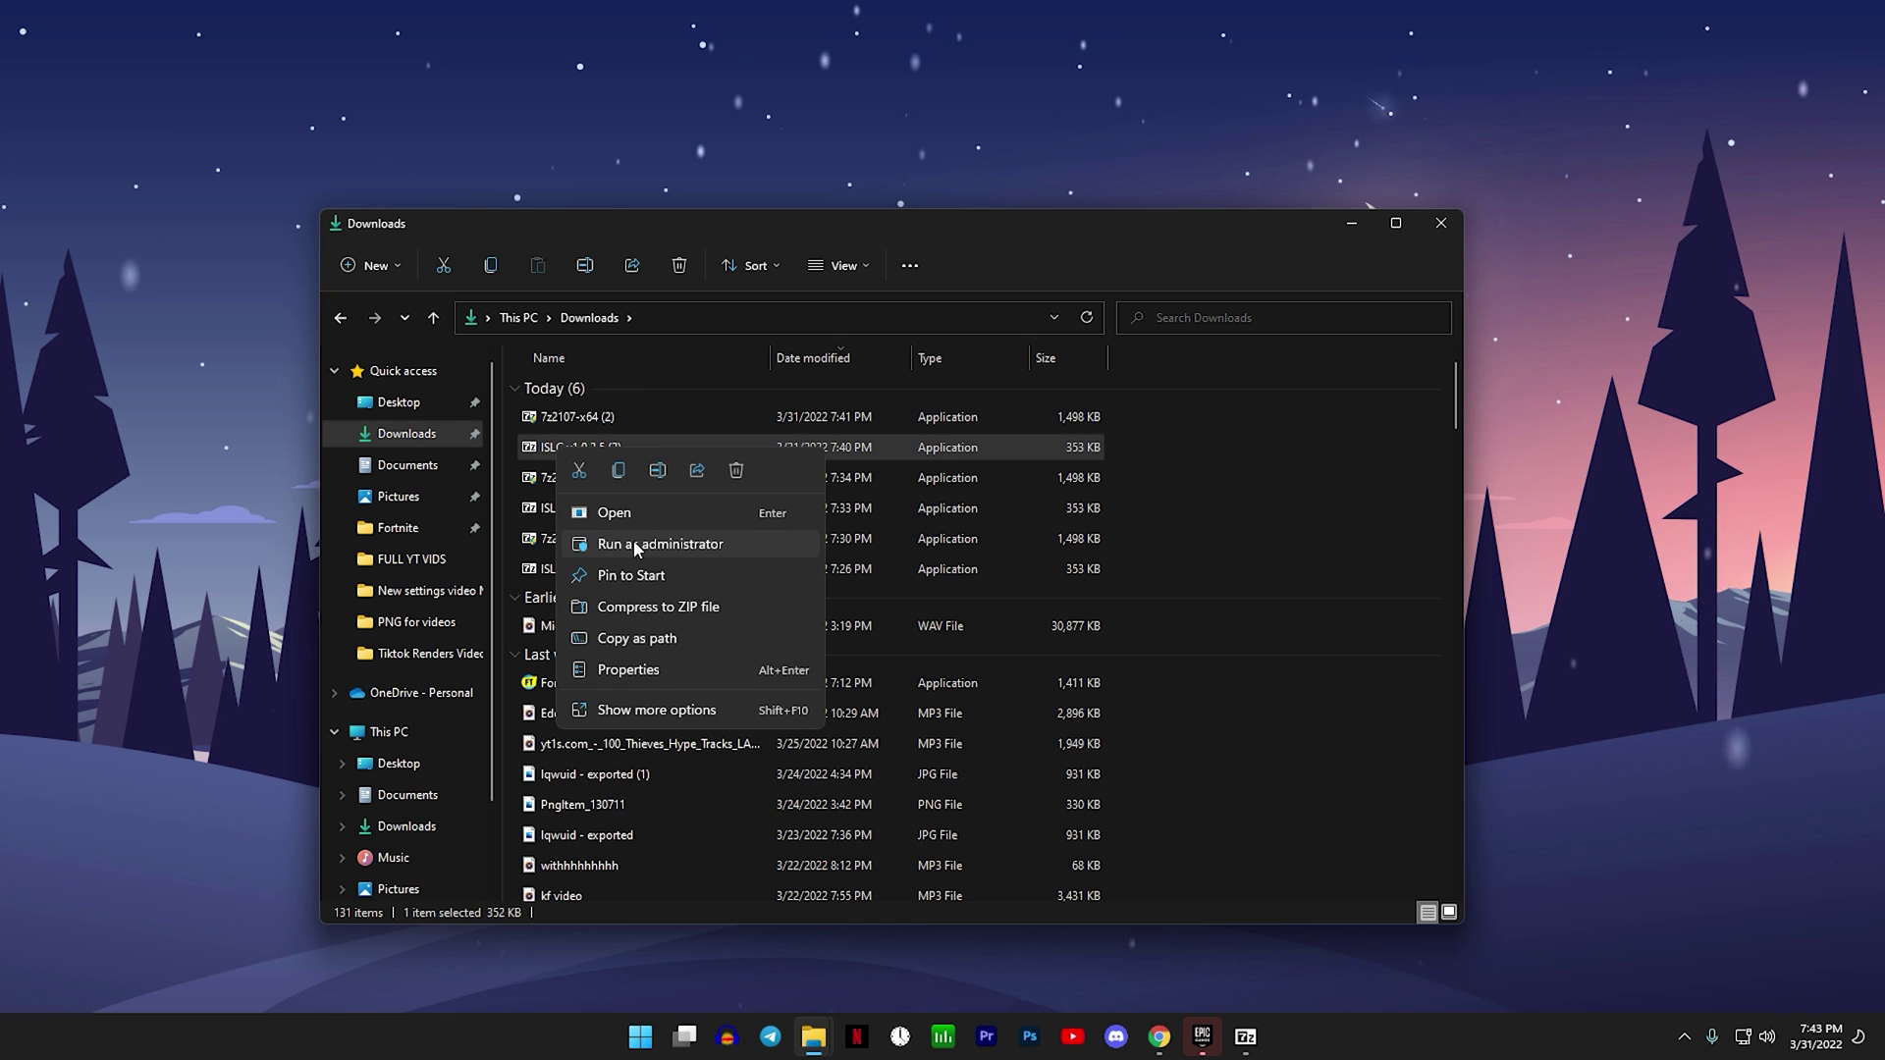
pyautogui.click(635, 549)
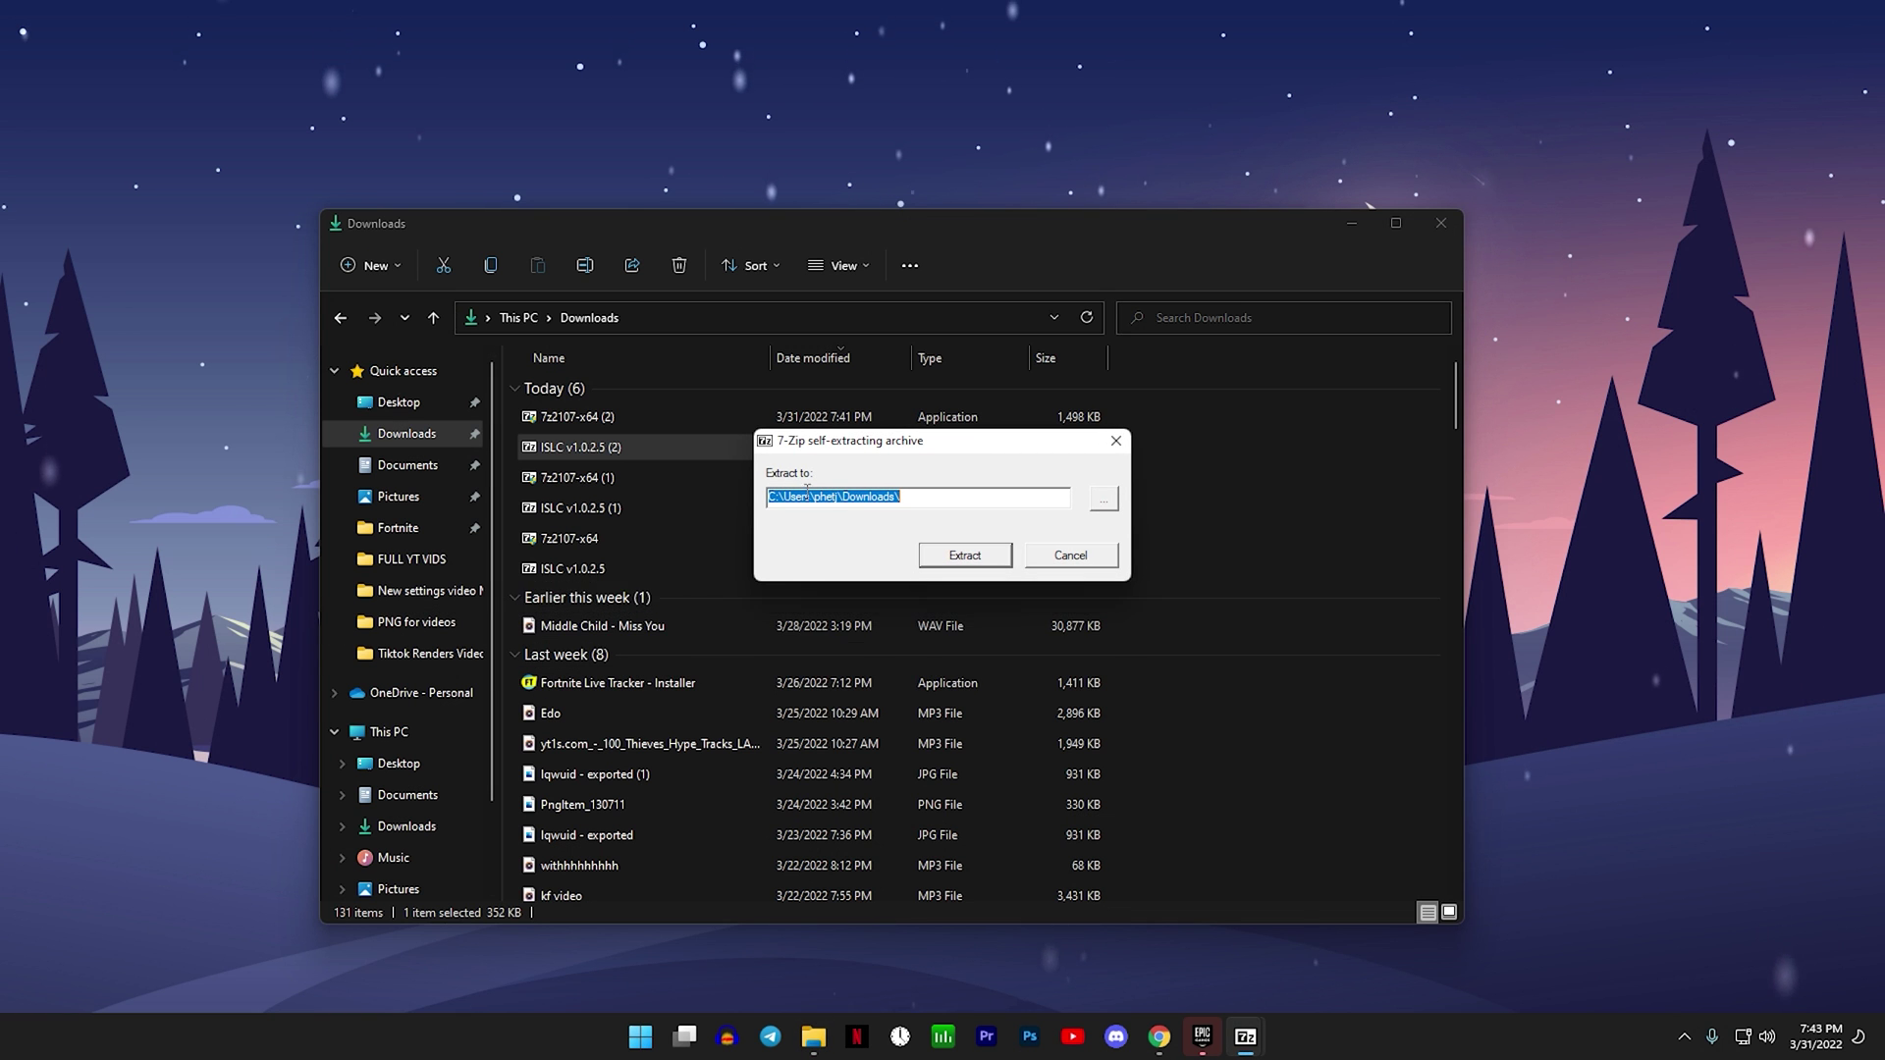
pyautogui.click(1105, 502)
pyautogui.doubleClick(880, 535)
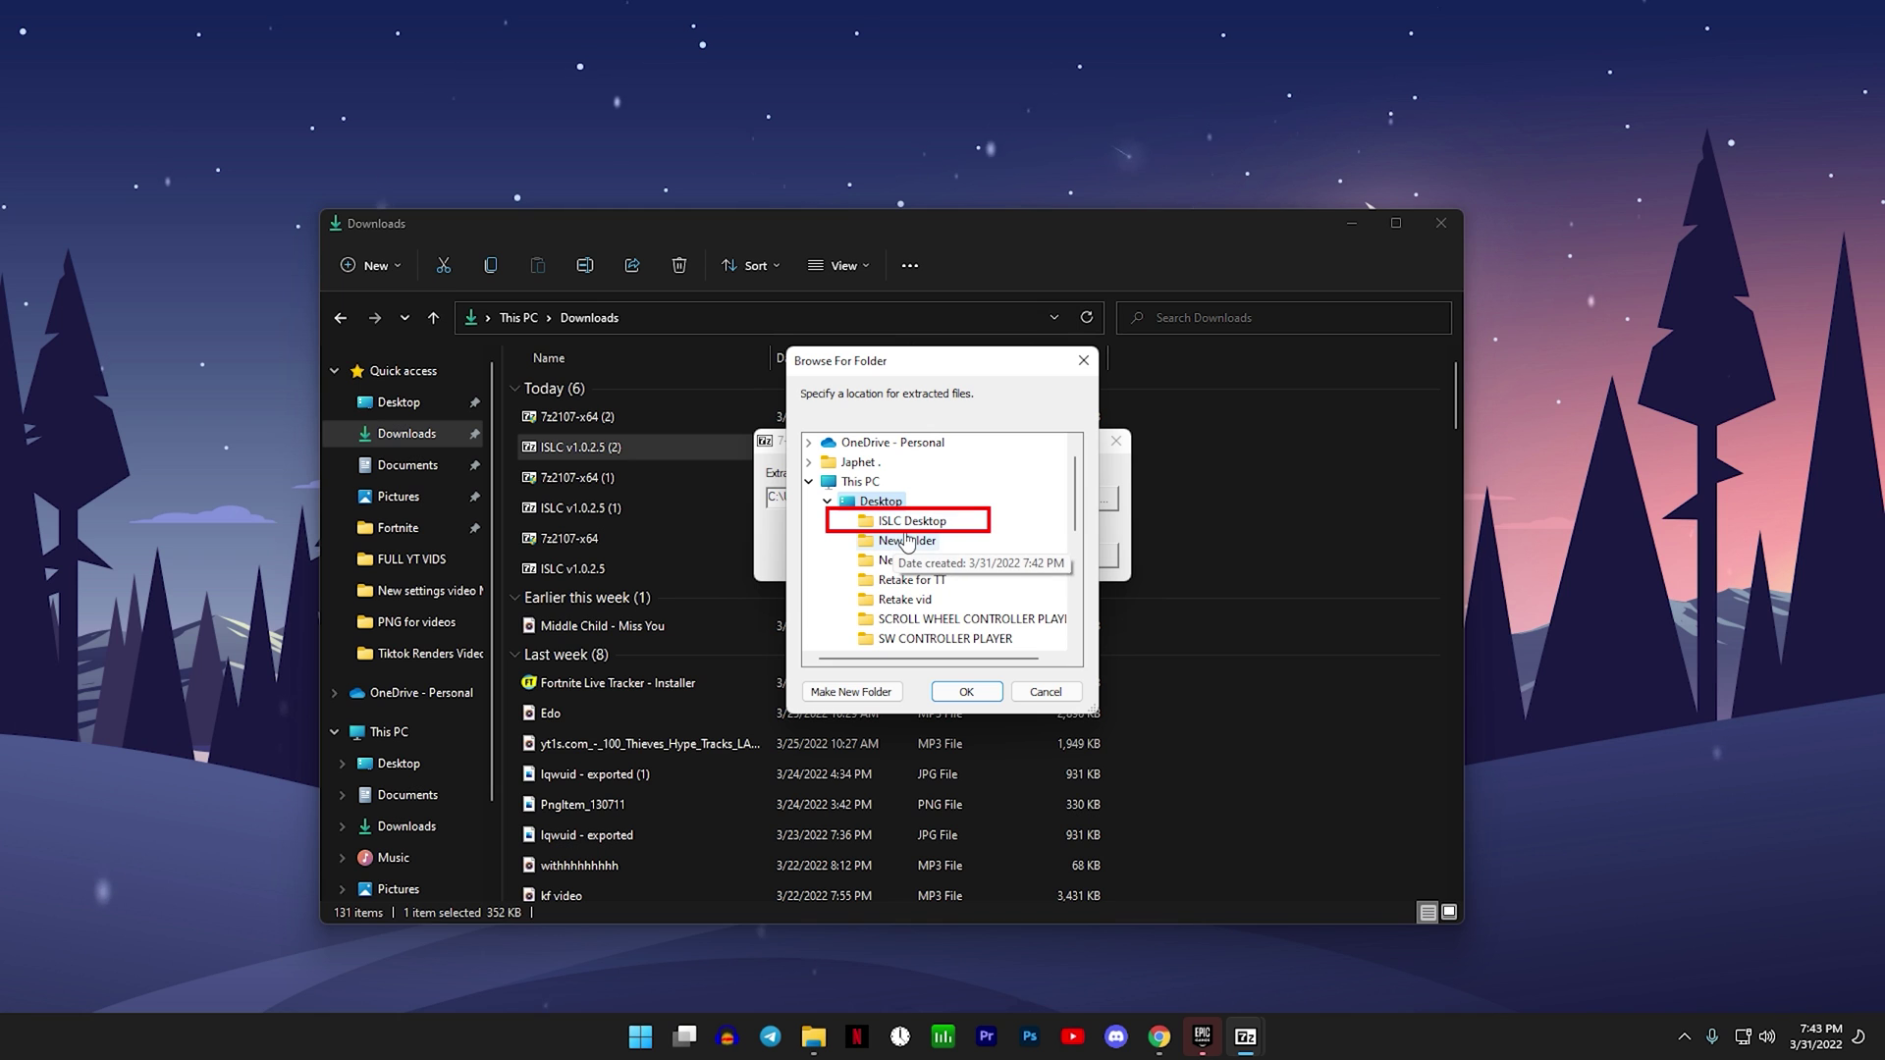
pyautogui.click(966, 691)
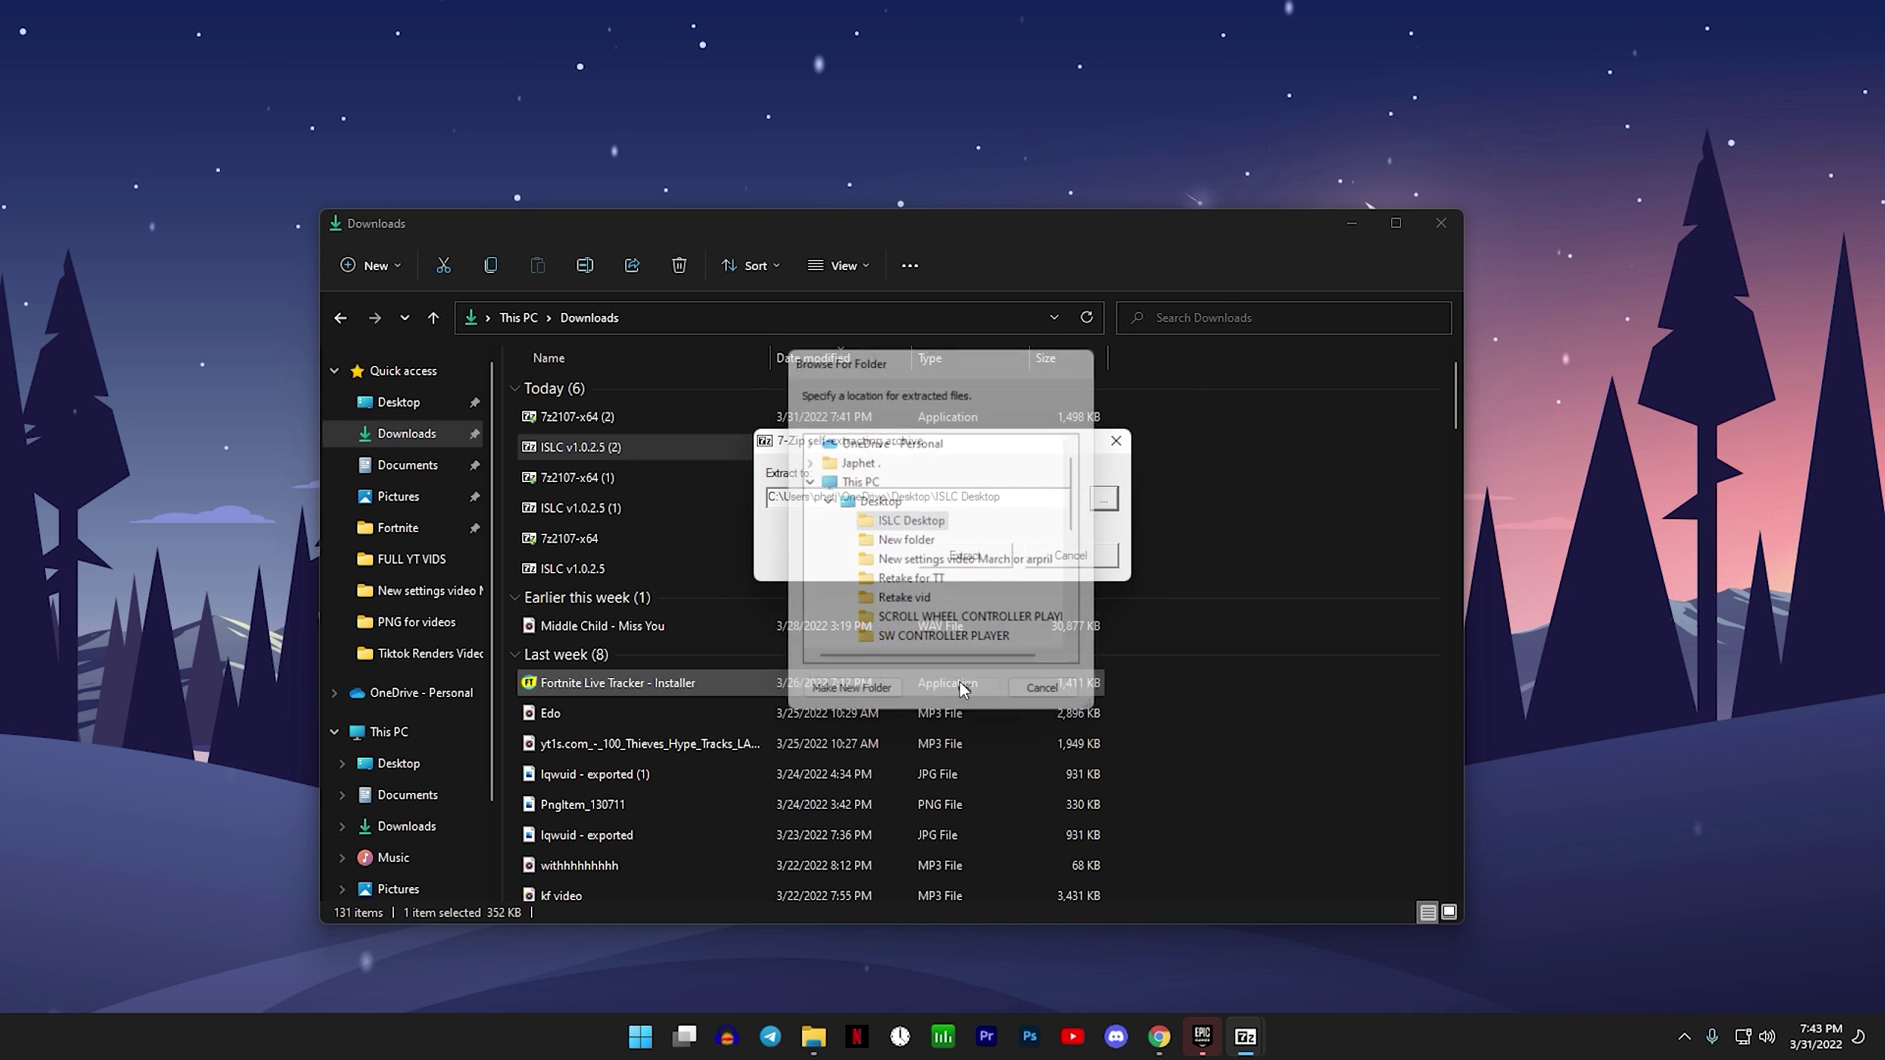
pyautogui.click(966, 566)
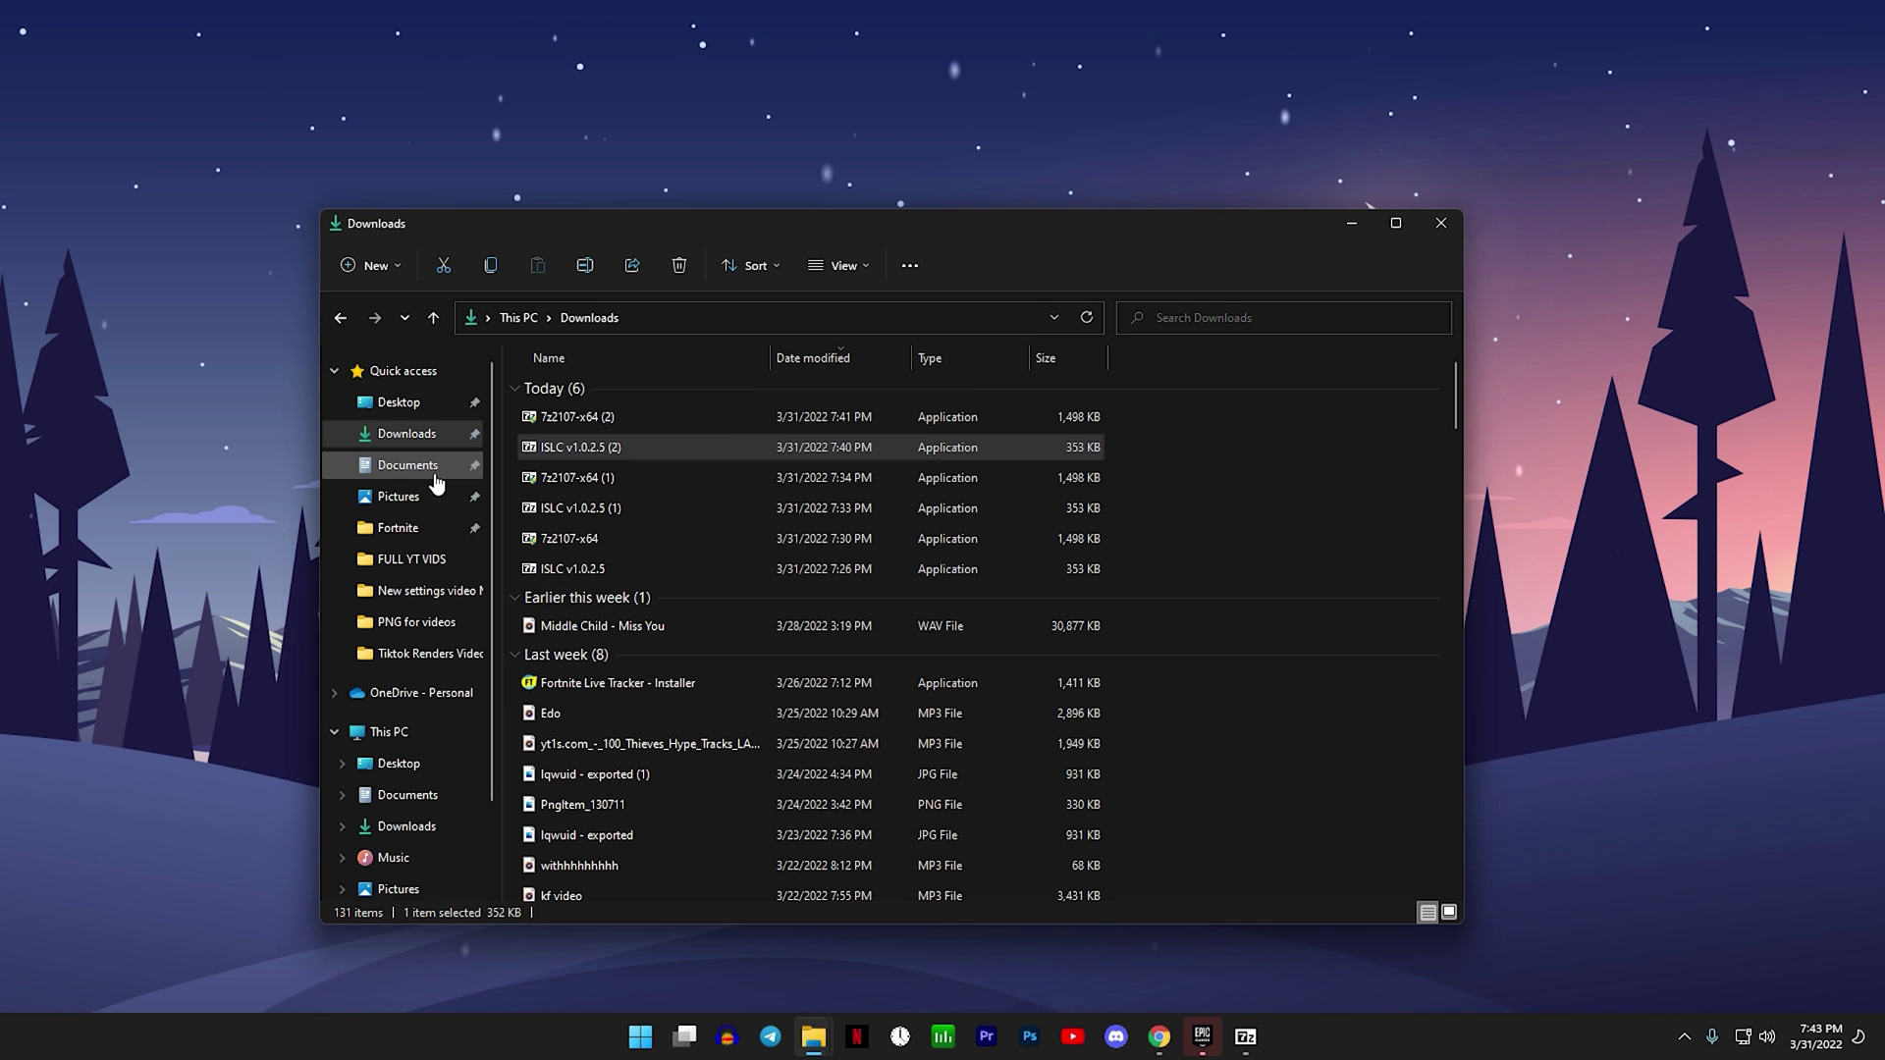
# - Open Desktop > ISLC Desktop > ISLC v1.0.2.5 and launch the cleaner with admin rights
pyautogui.click(424, 407)
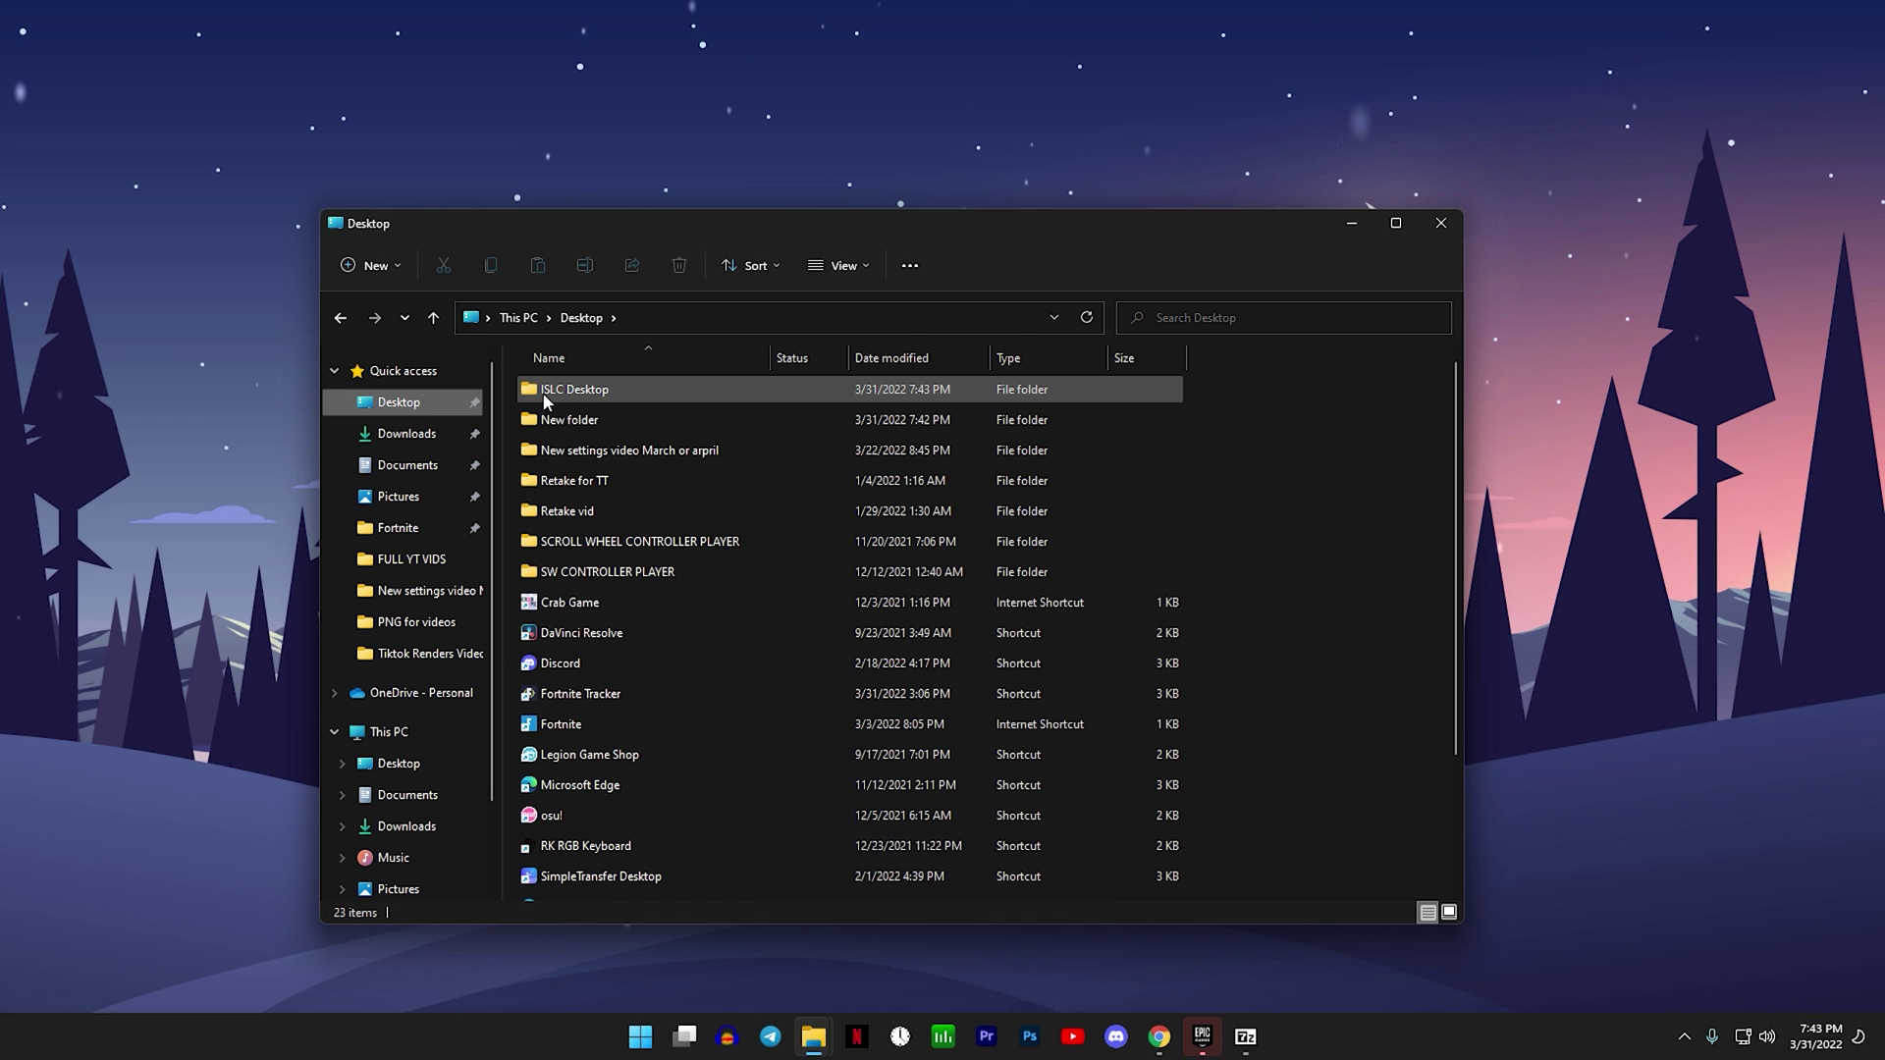
pyautogui.doubleClick(562, 392)
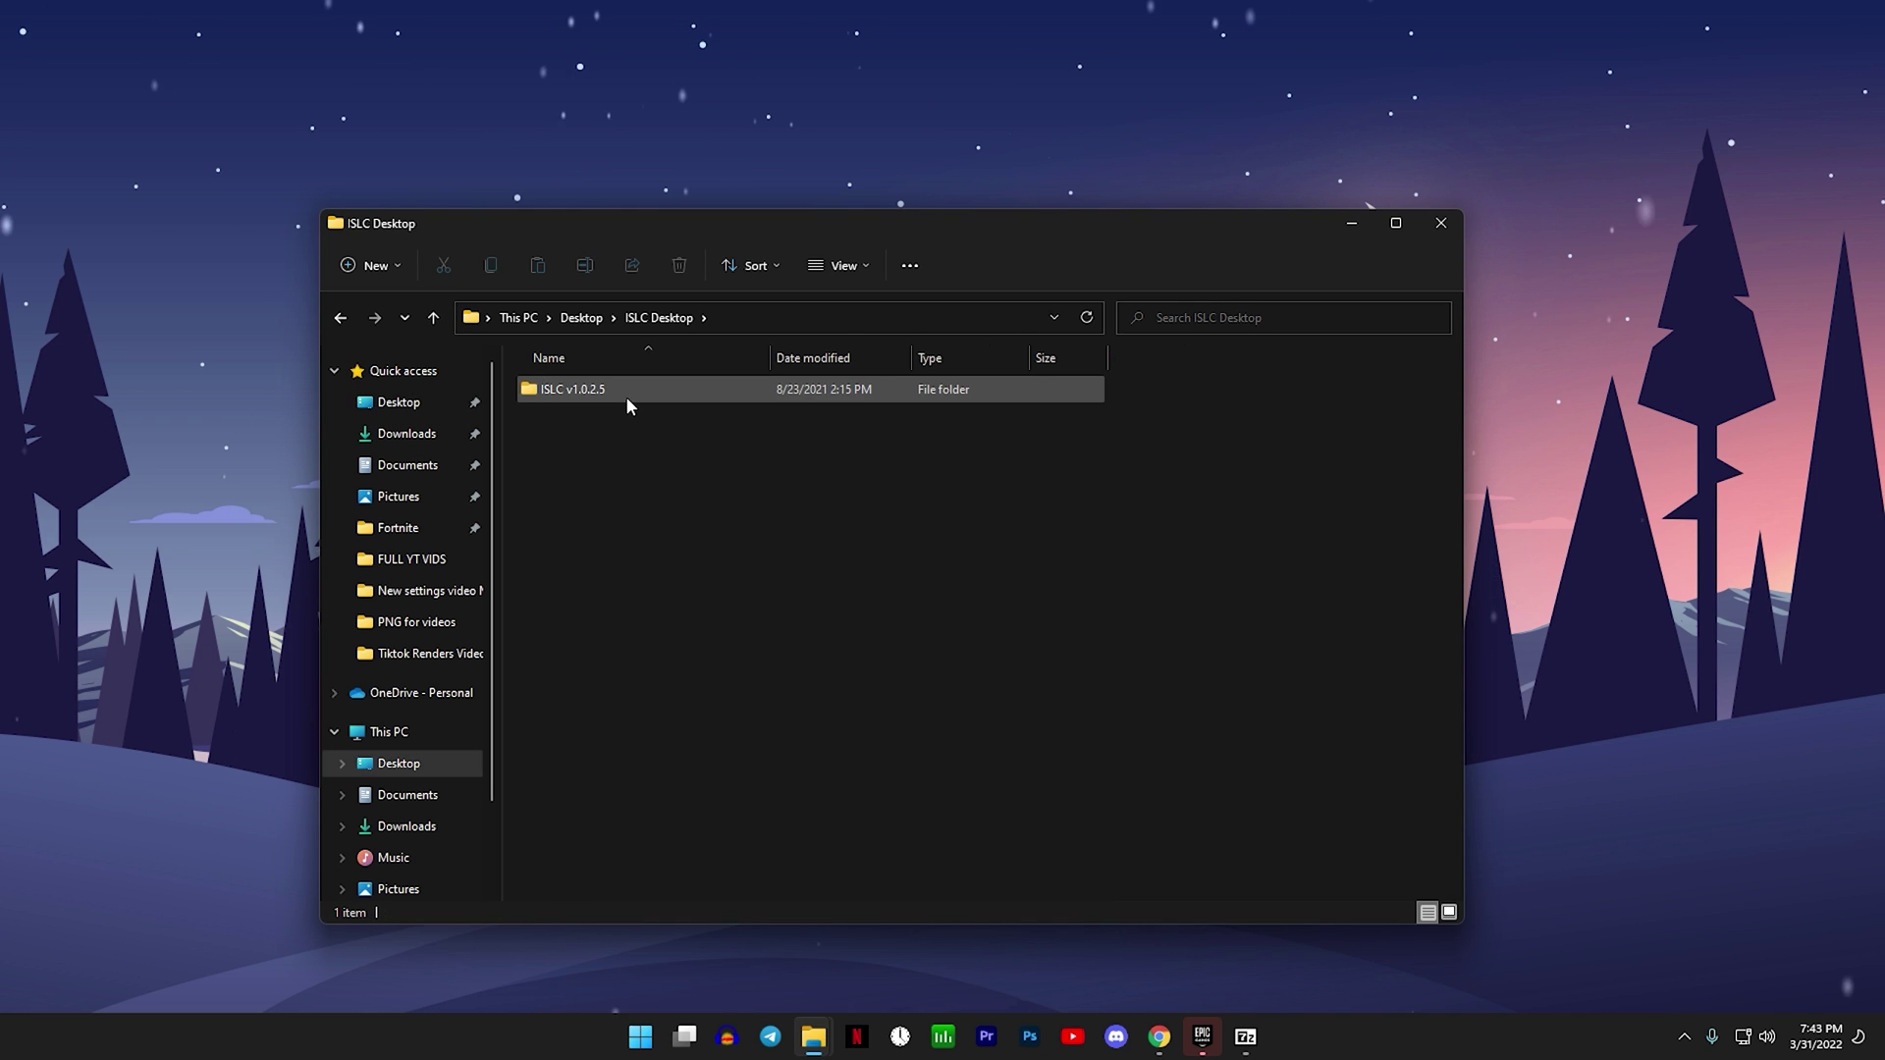
pyautogui.doubleClick(626, 390)
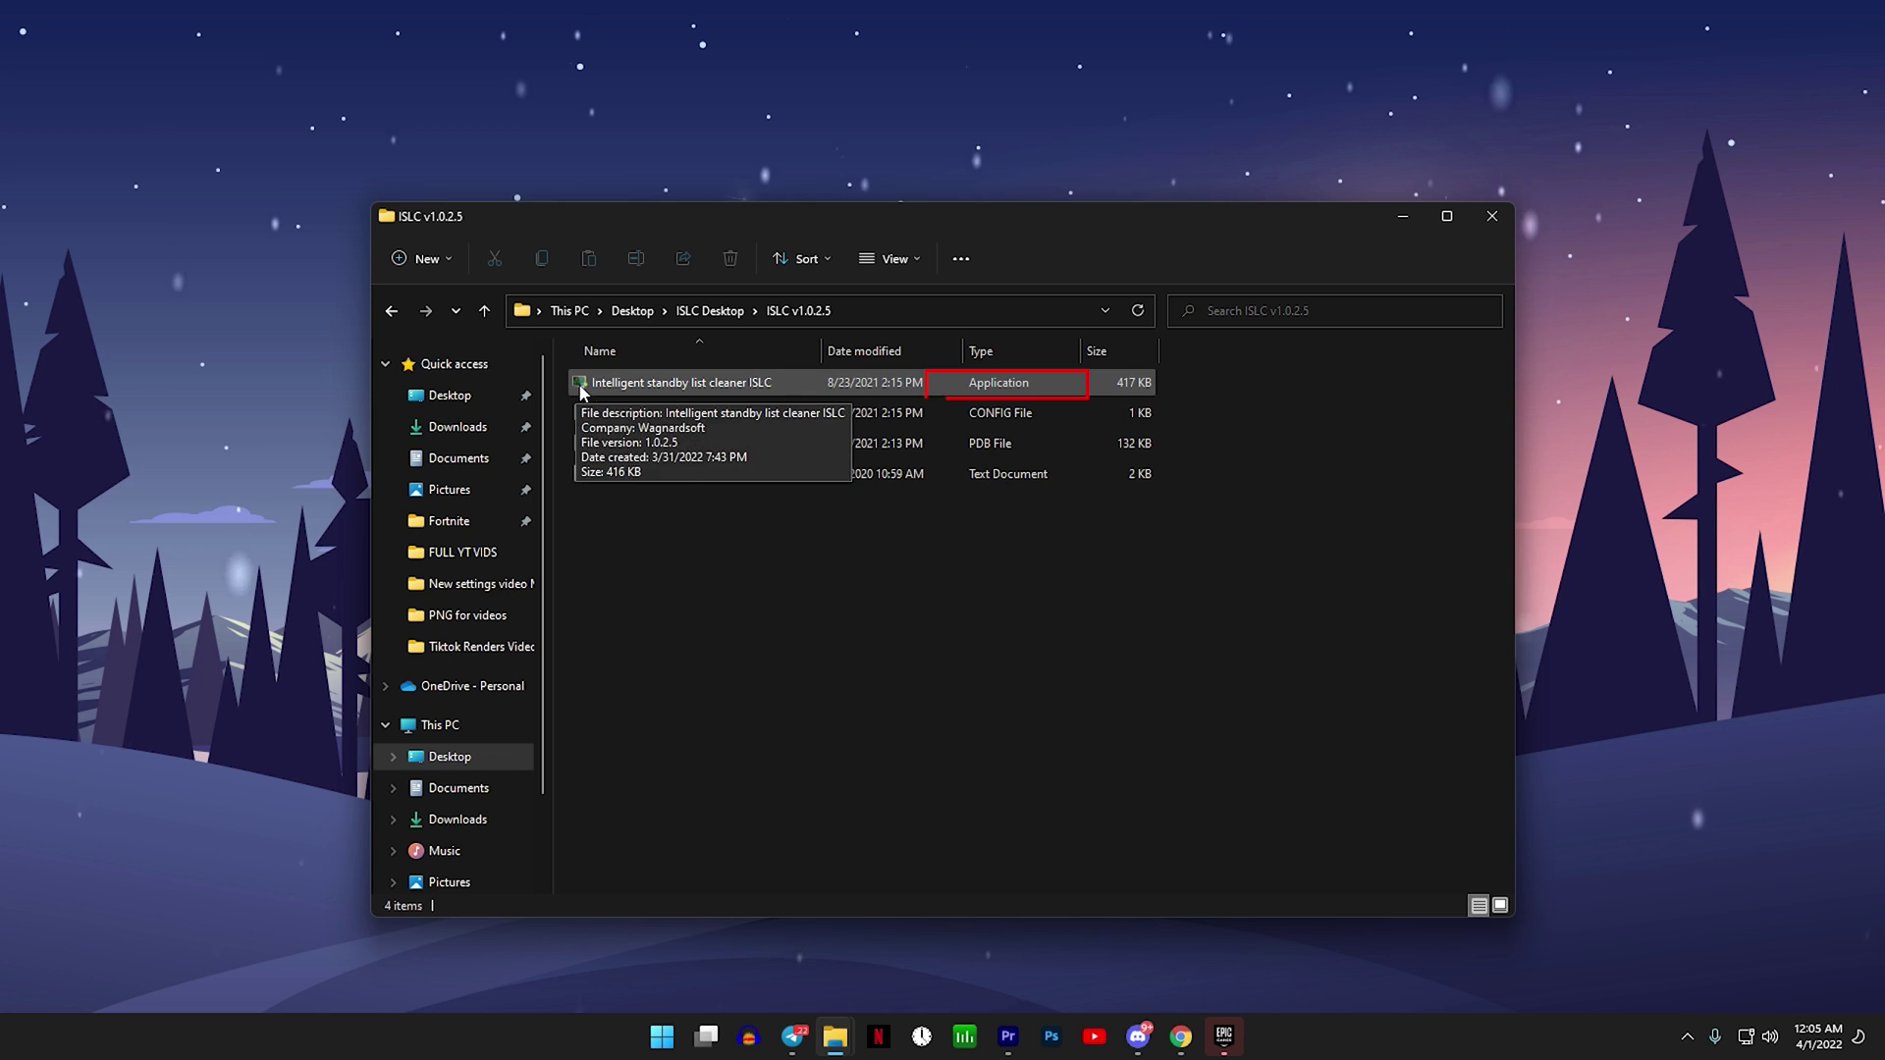
pyautogui.doubleClick(626, 392)
pyautogui.click(809, 679)
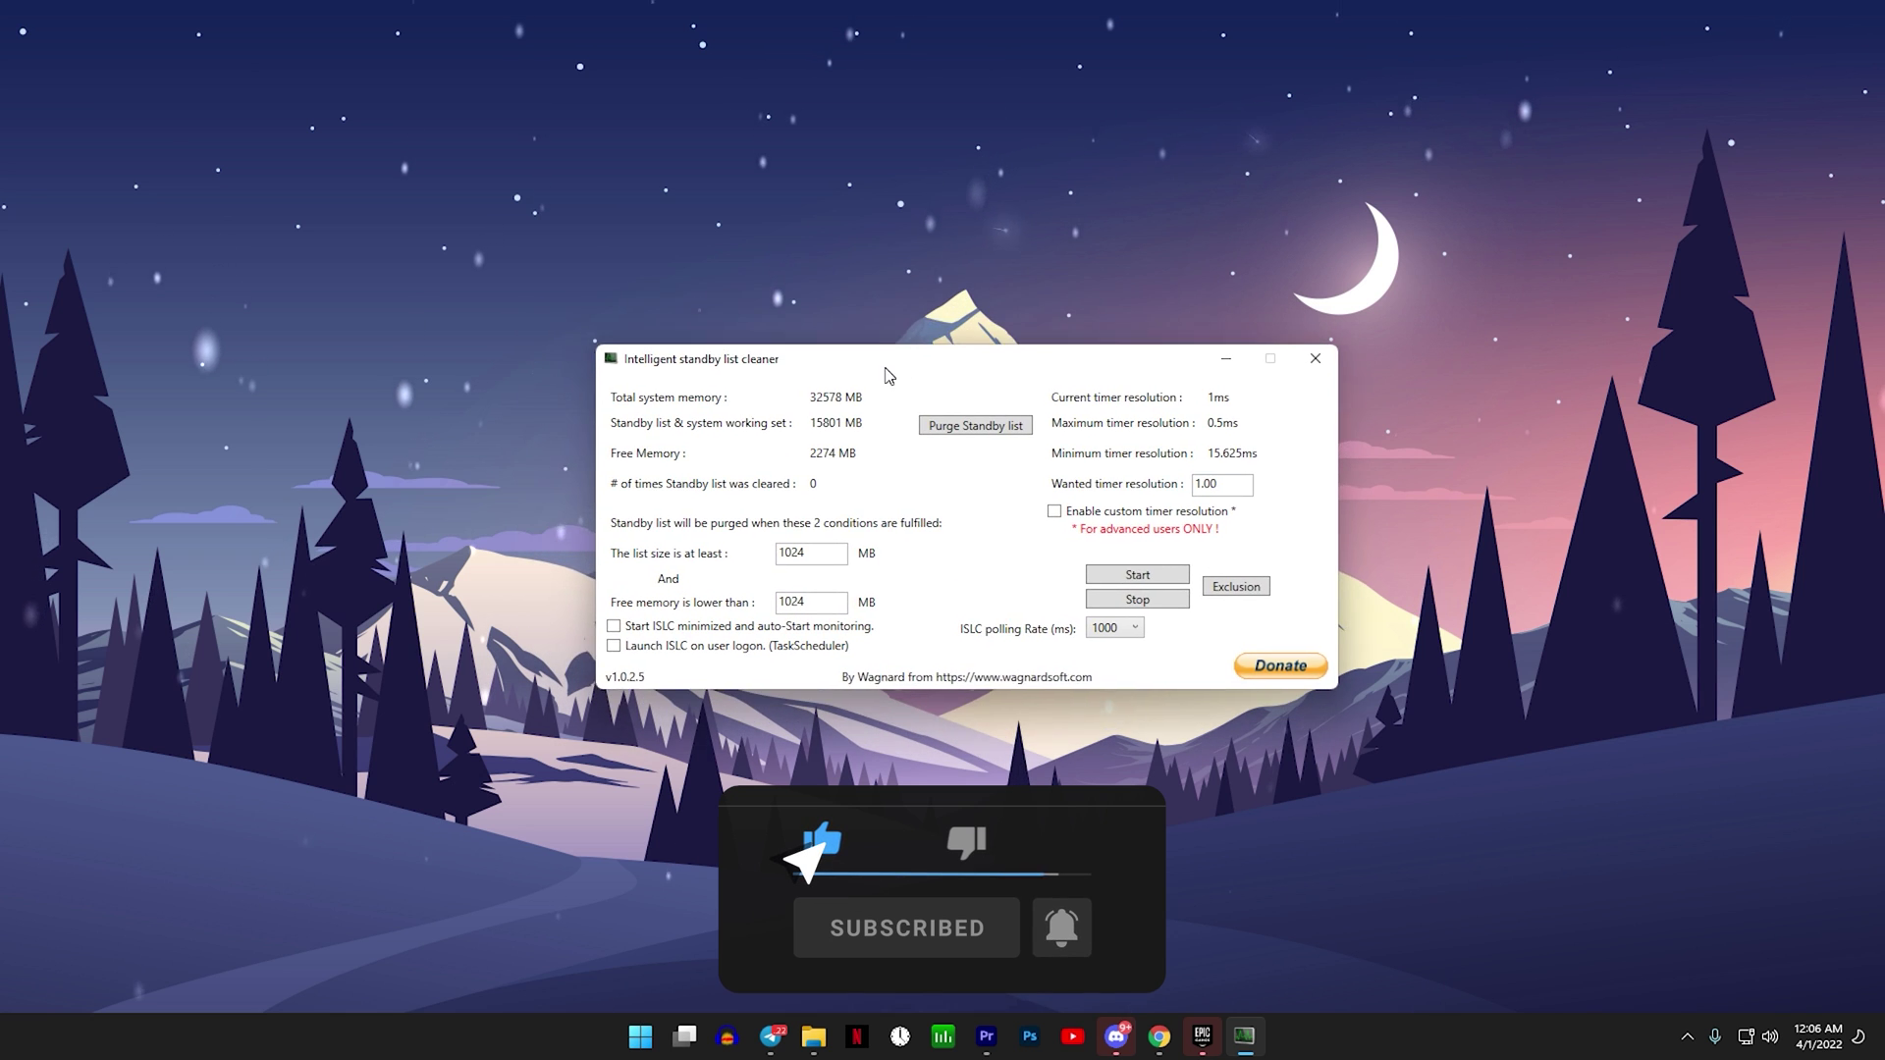
# - Tick 'Start ISLC minimized and auto-Start monitoring' and 'Launch ISLC on user logon (TaskScheduler)'
pyautogui.click(590, 603)
pyautogui.click(592, 624)
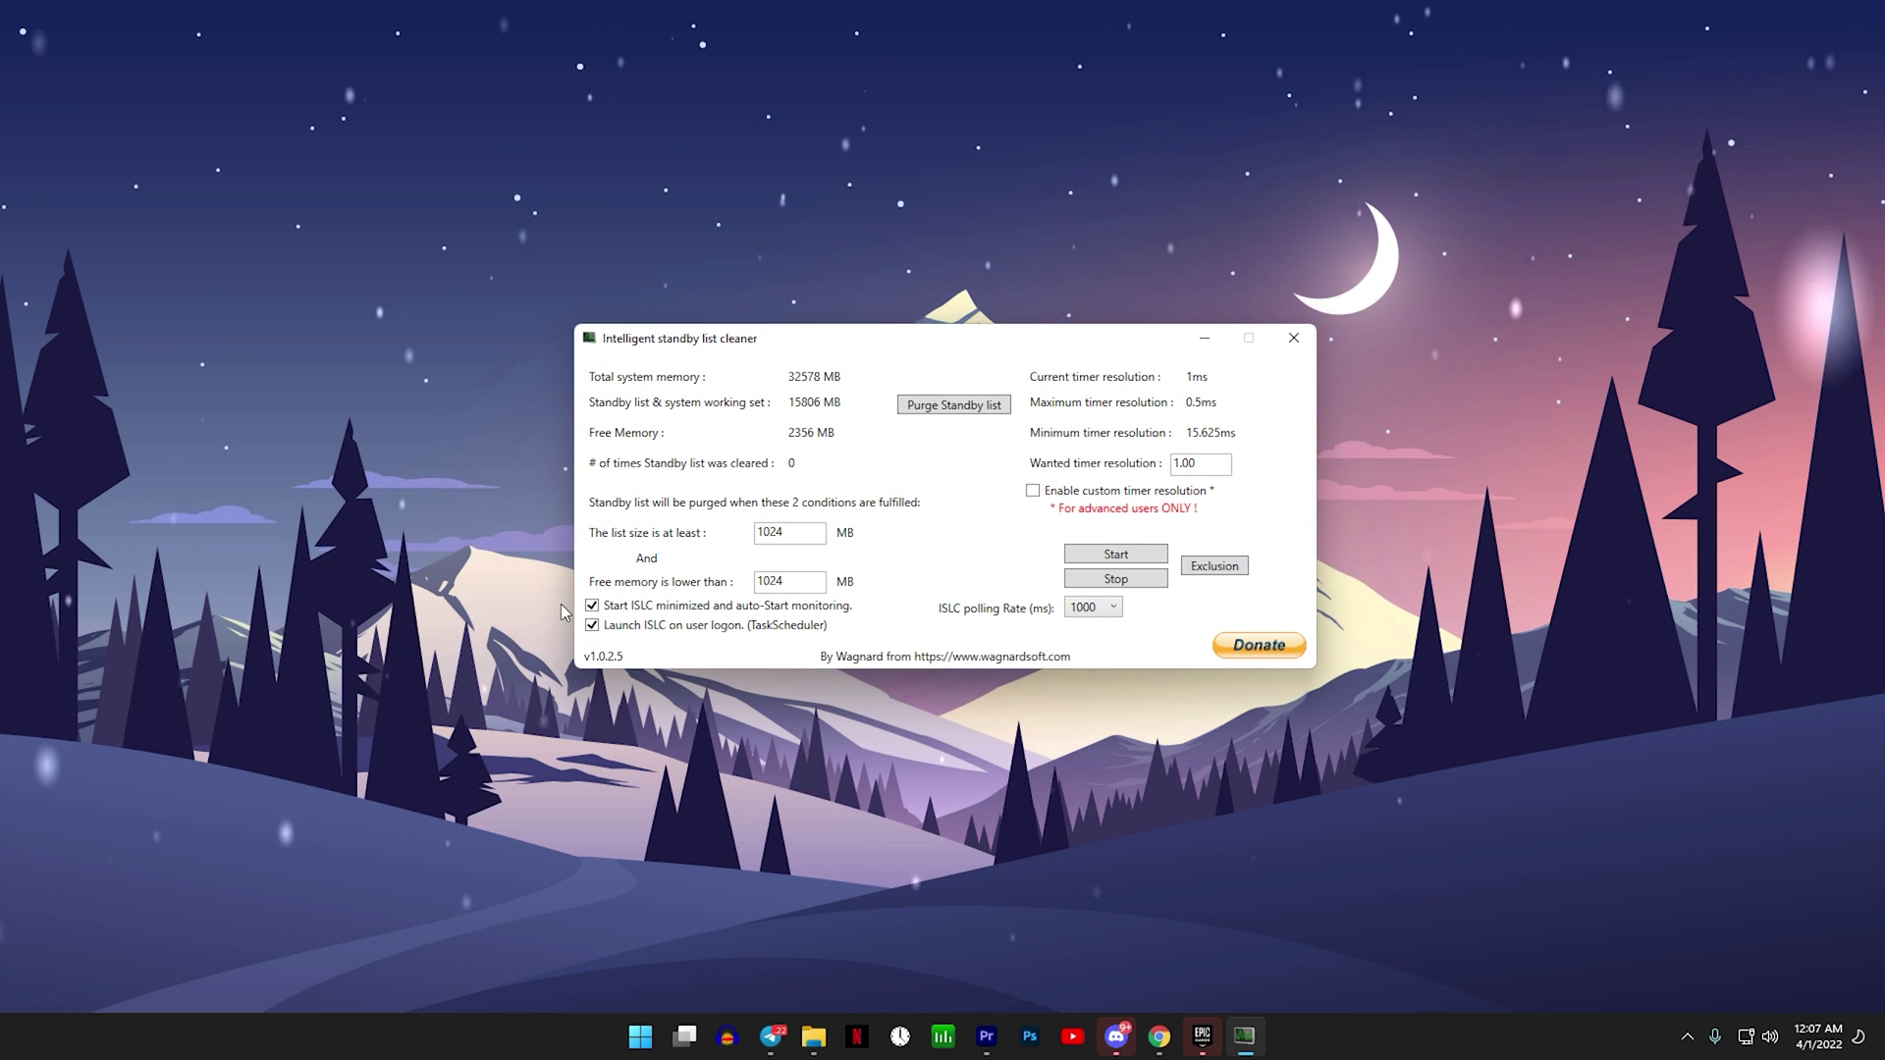
pyautogui.click(1688, 1037)
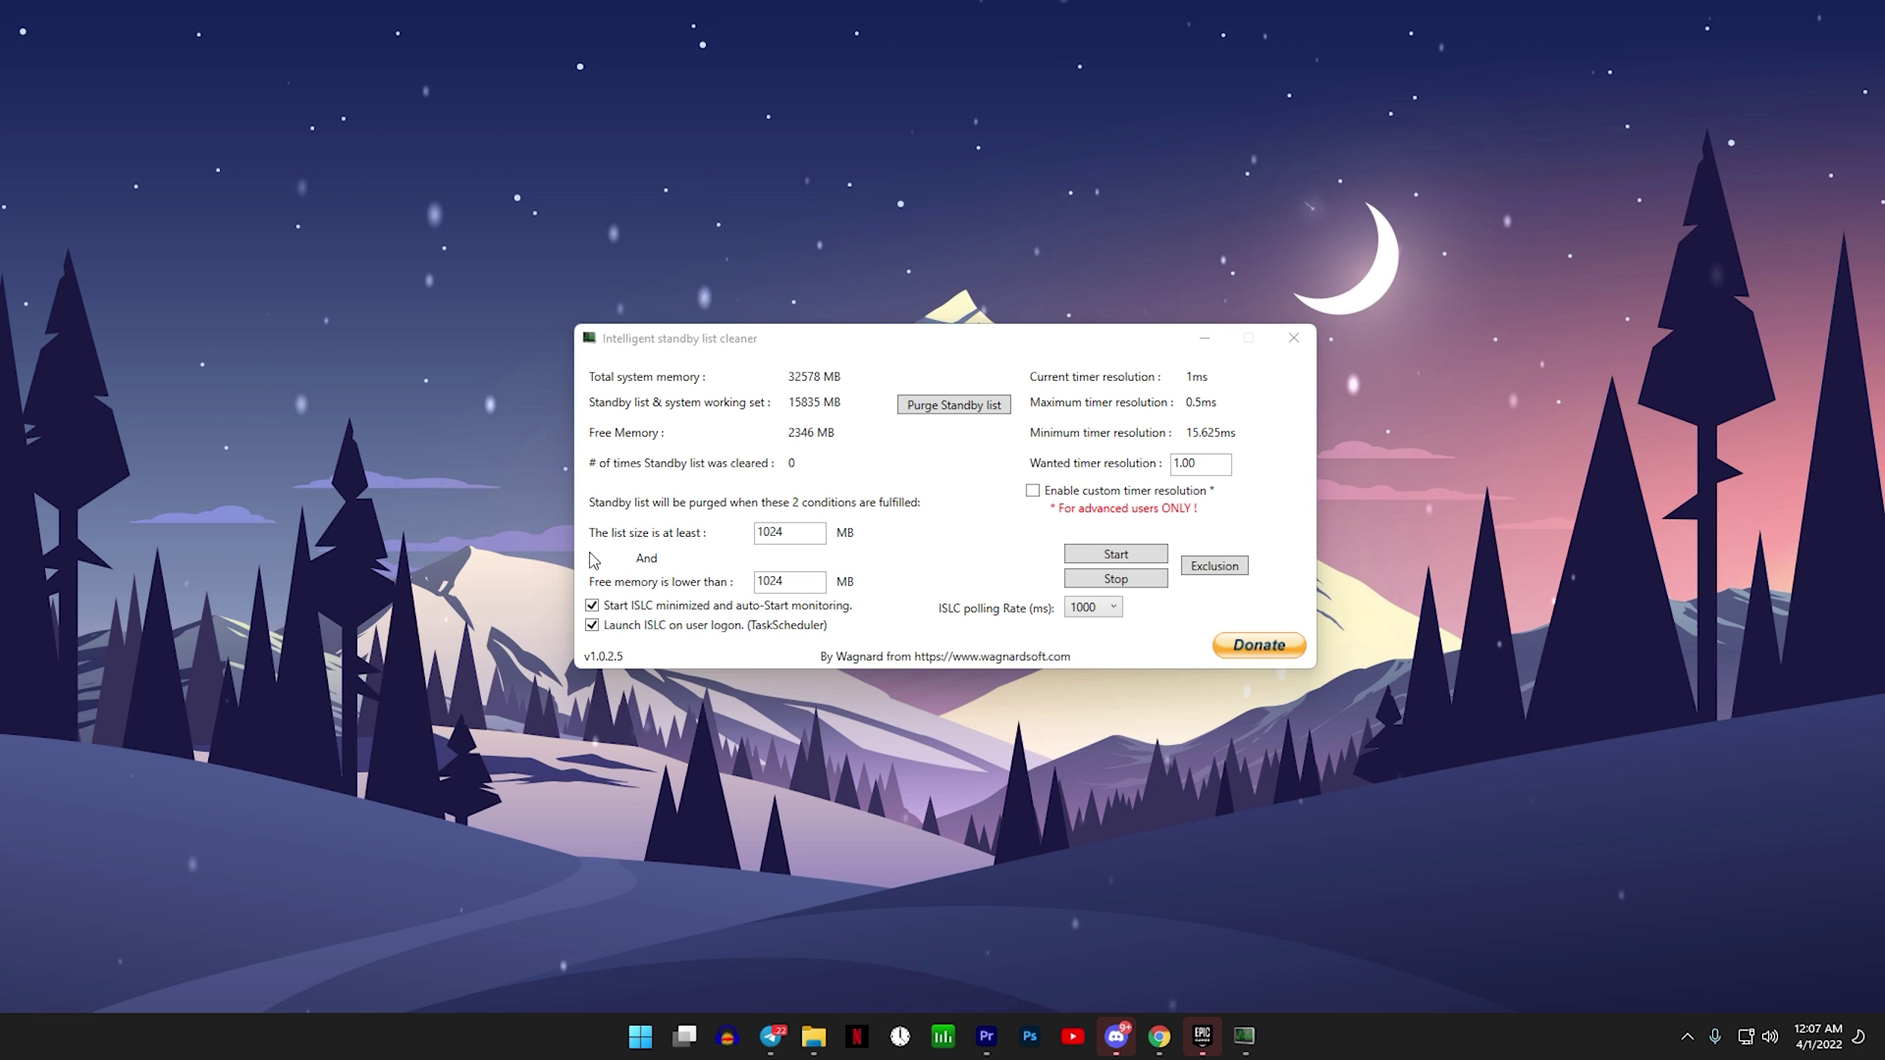
# - Run Command Prompt as administrator and paste 'bcdedit /set useplatformtick yes'
pyautogui.press('super')
pyautogui.write('co')
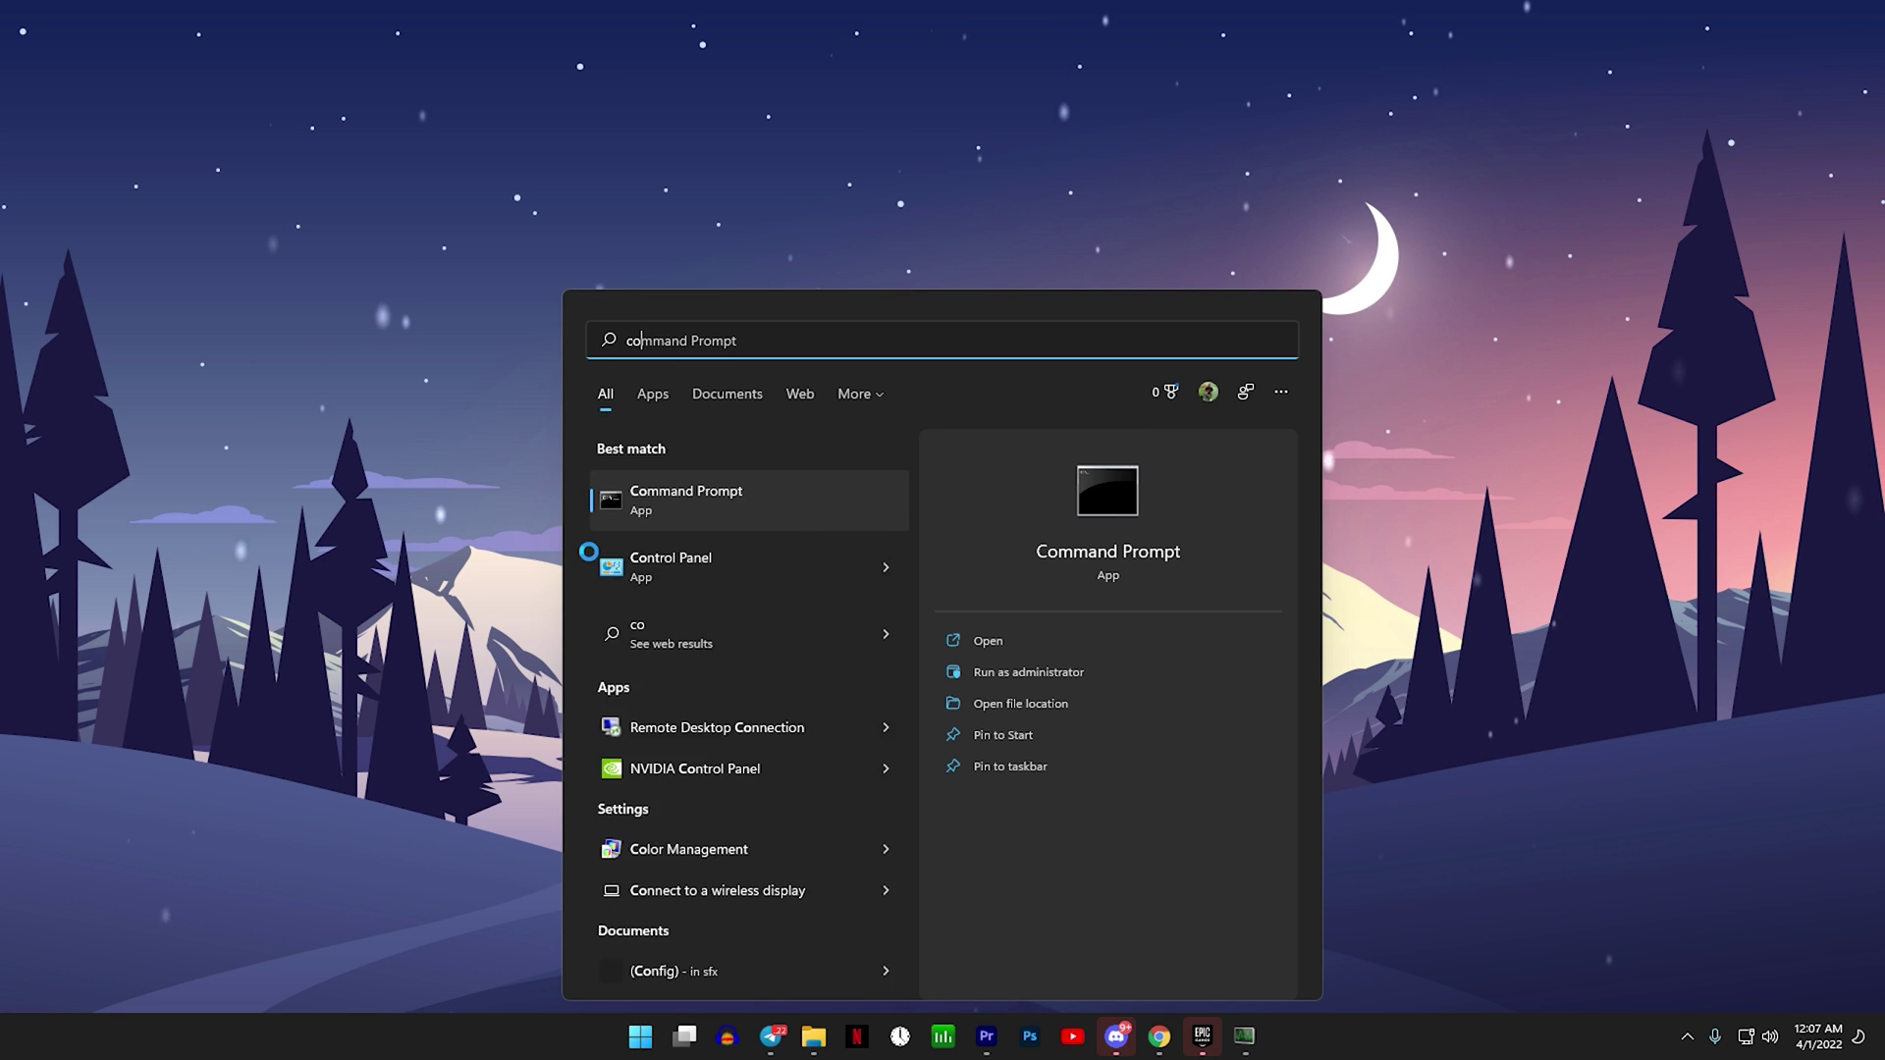
pyautogui.write('mmand')
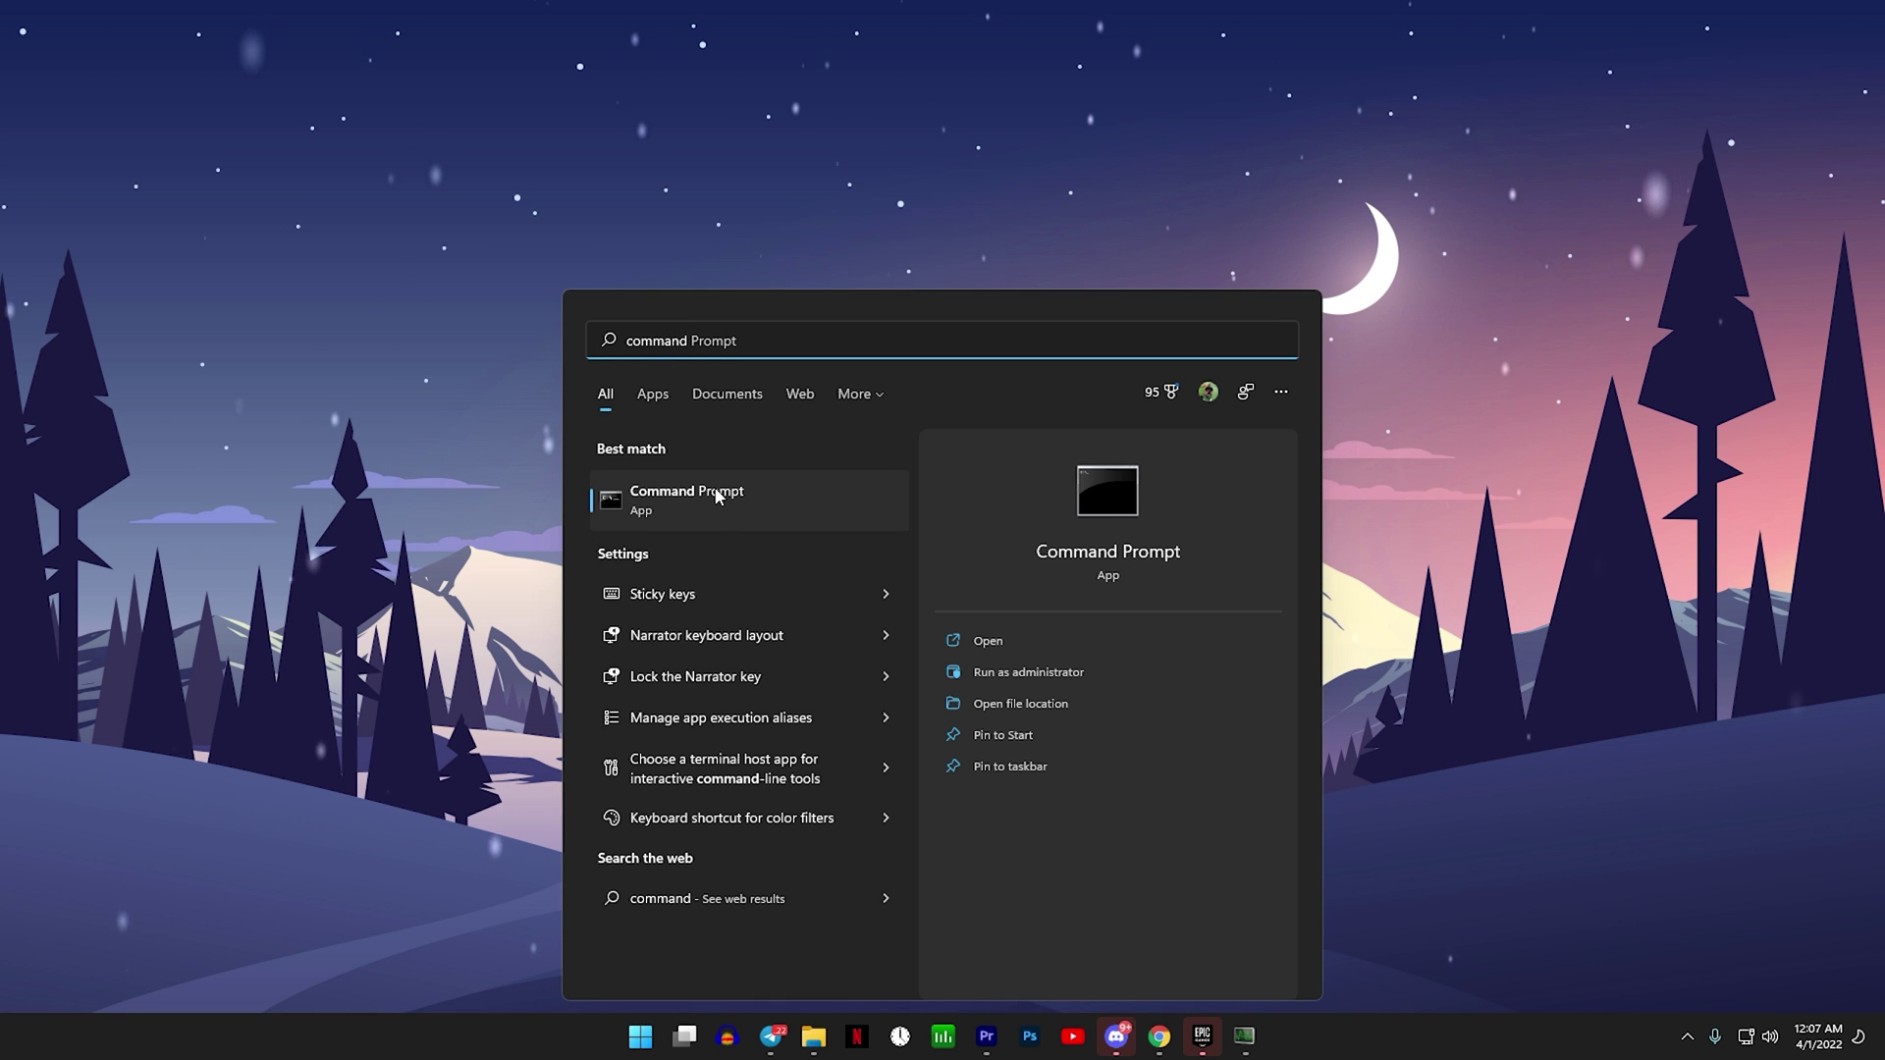
pyautogui.click(1012, 671)
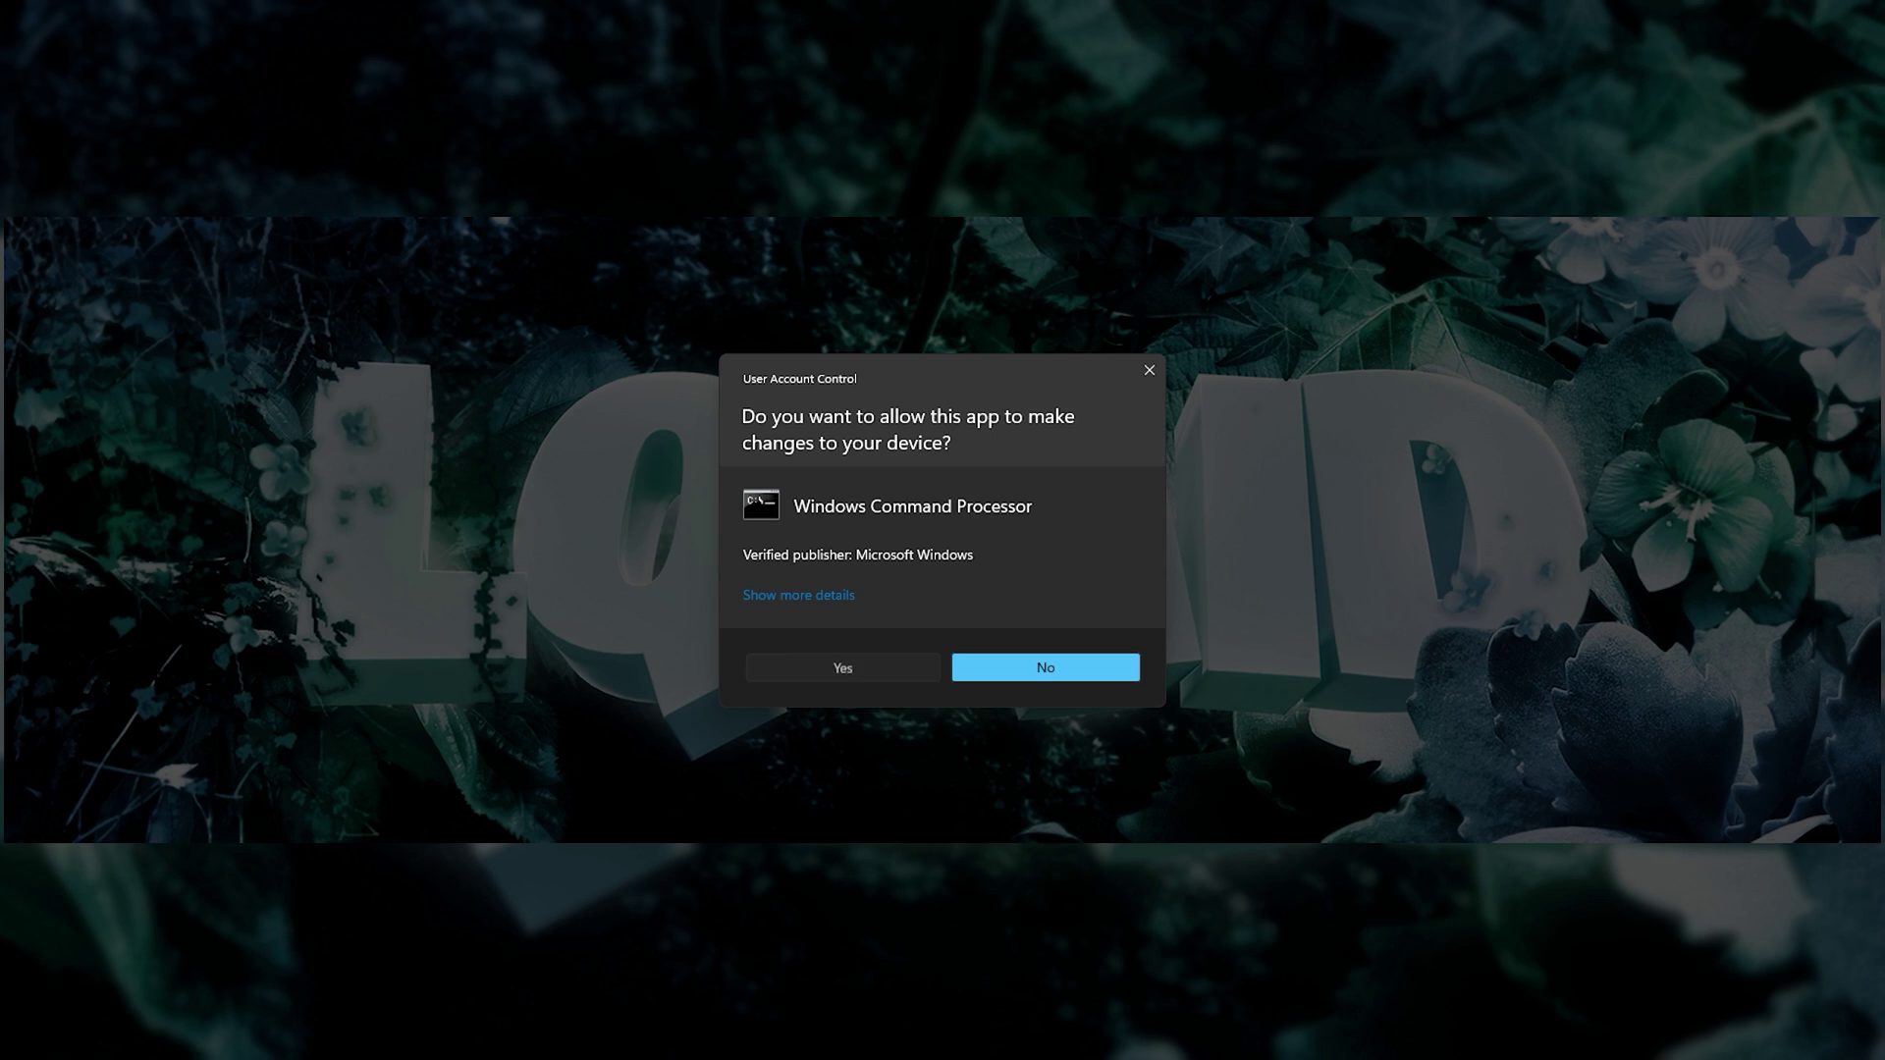
pyautogui.click(843, 668)
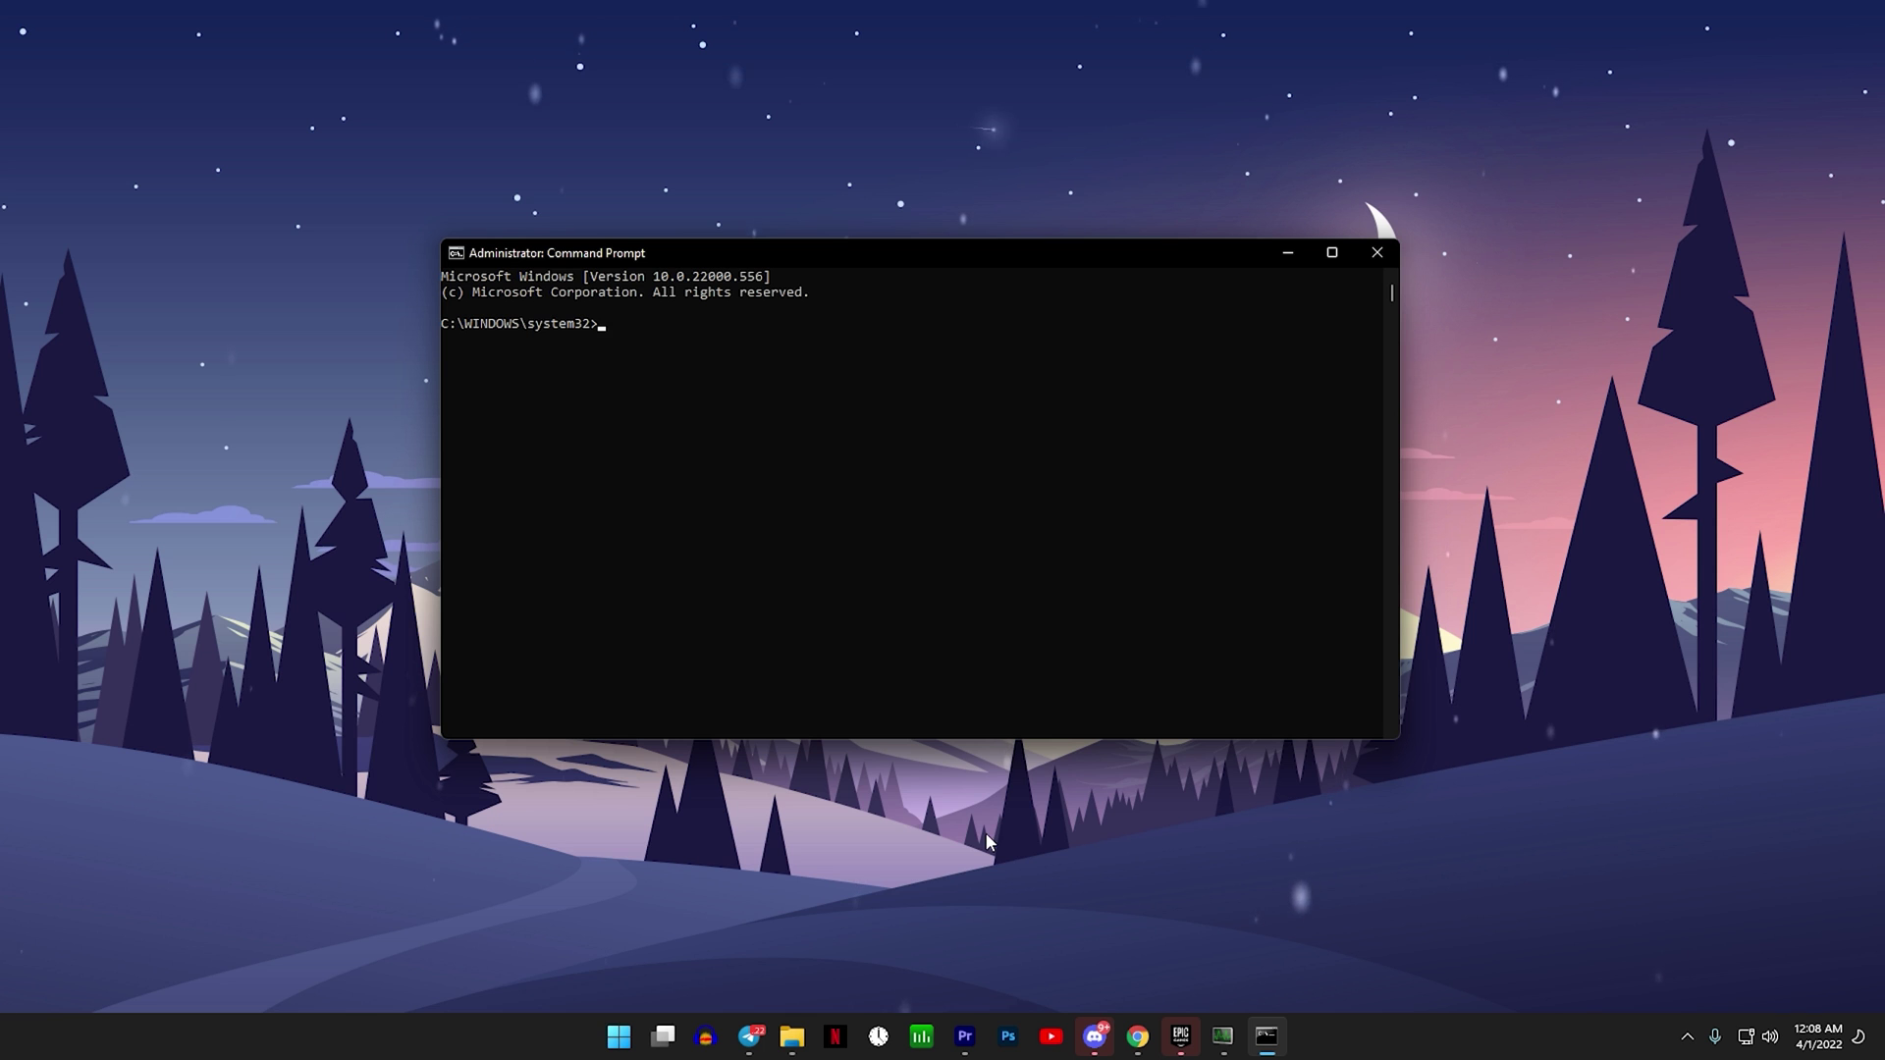
pyautogui.rightClick(571, 284)
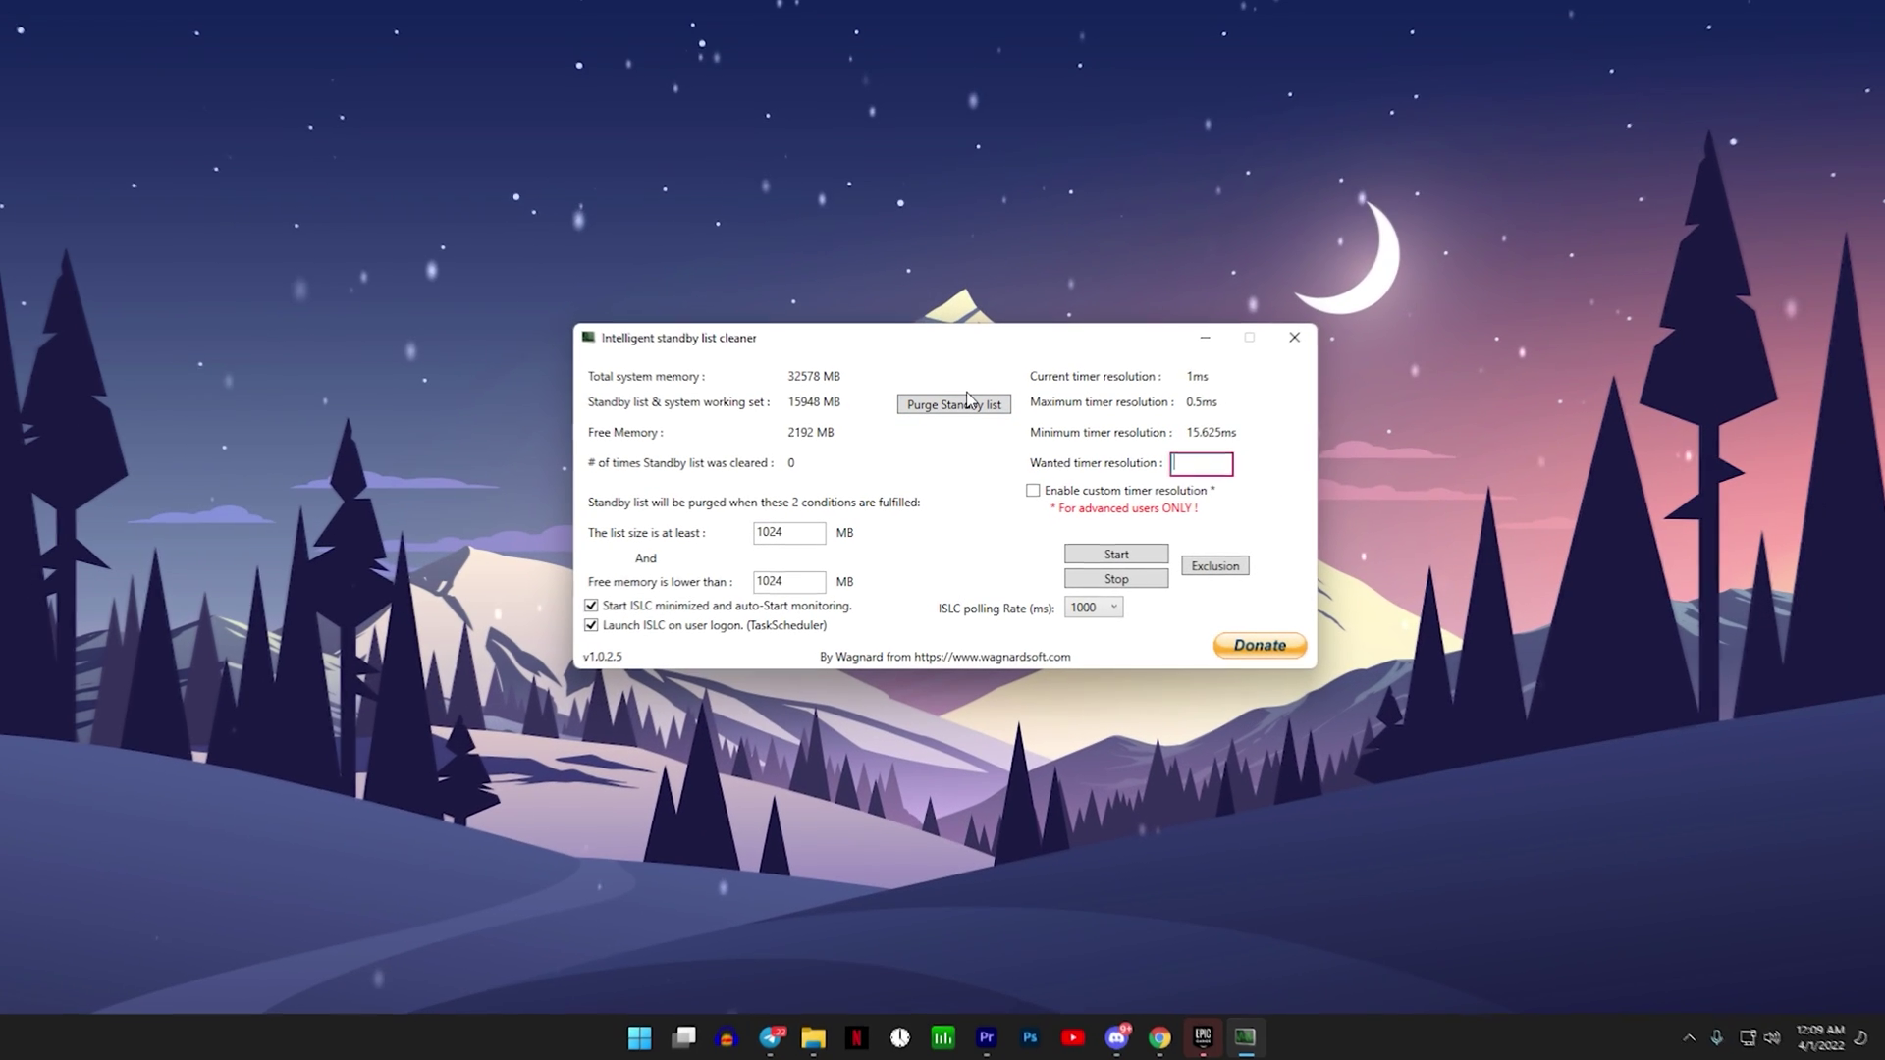
pyautogui.write('0.50')
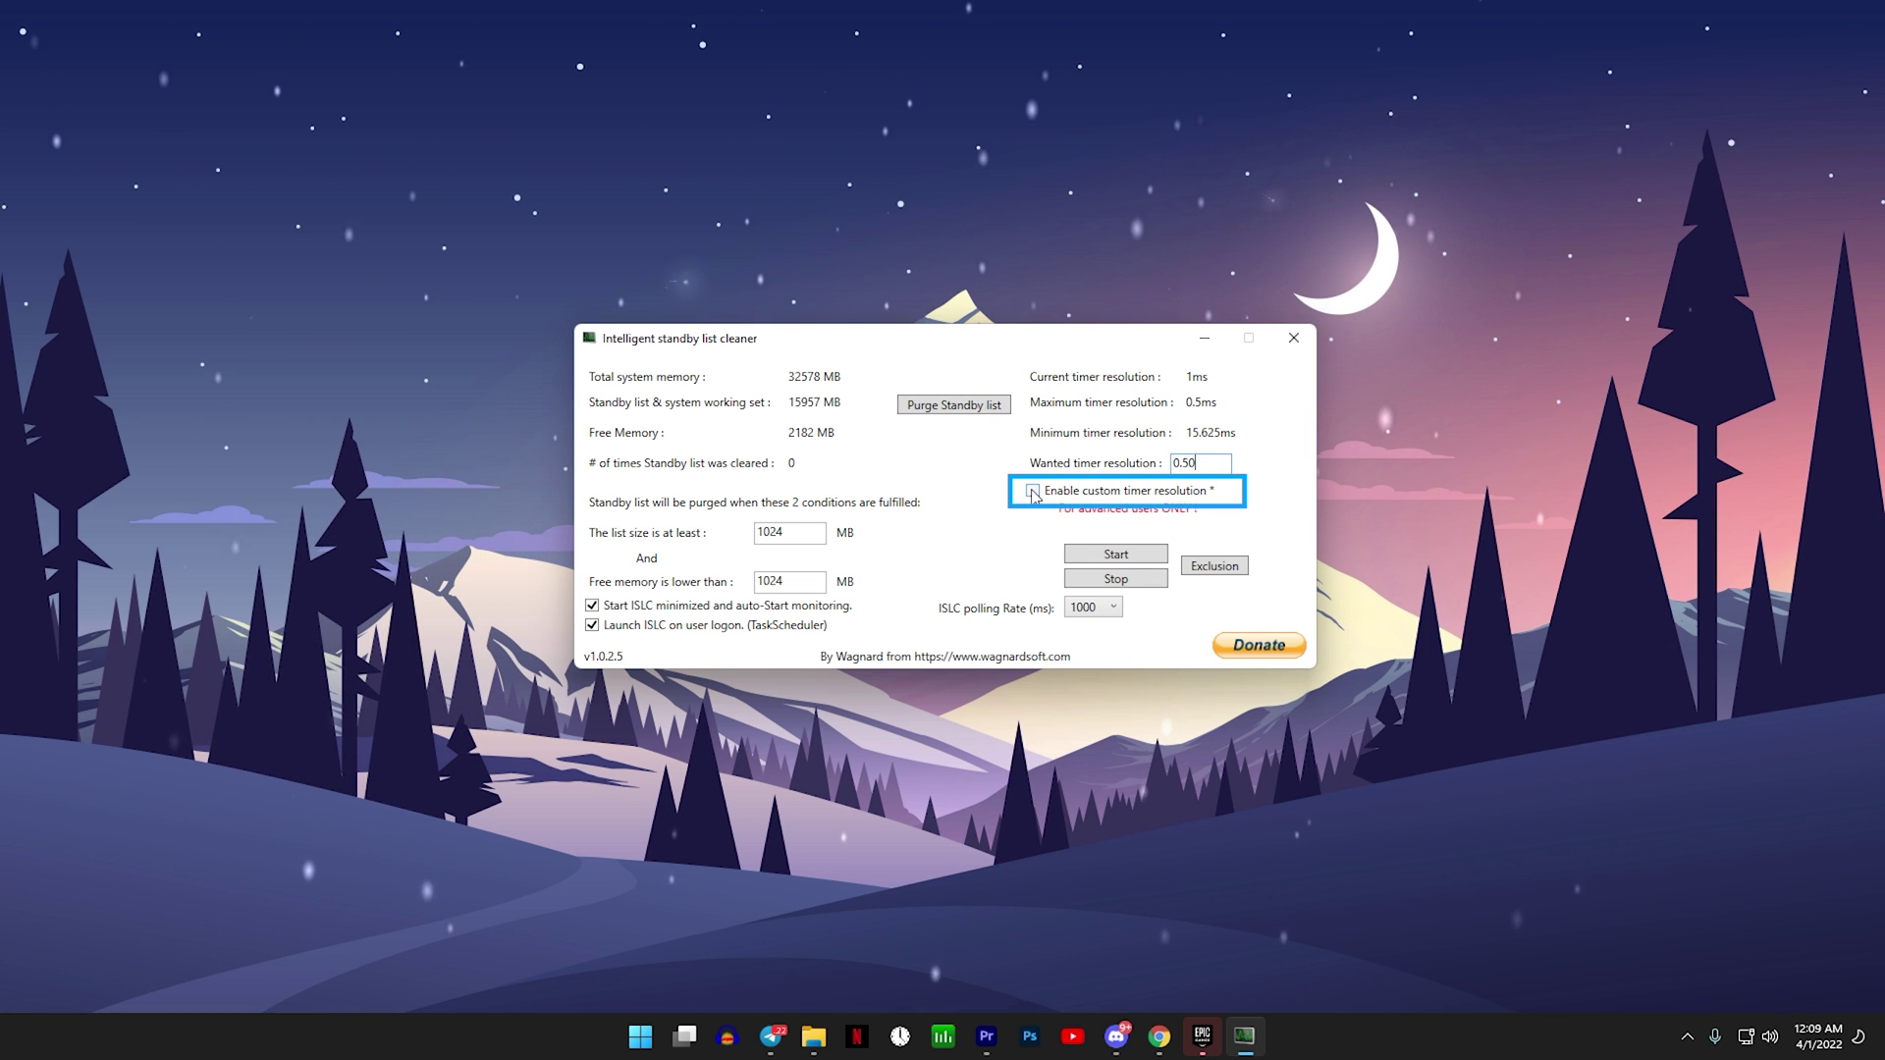
# - Enable a custom 0.50 ms timer resolution, start monitoring and send ISLC to the system tray
pyautogui.click(1032, 493)
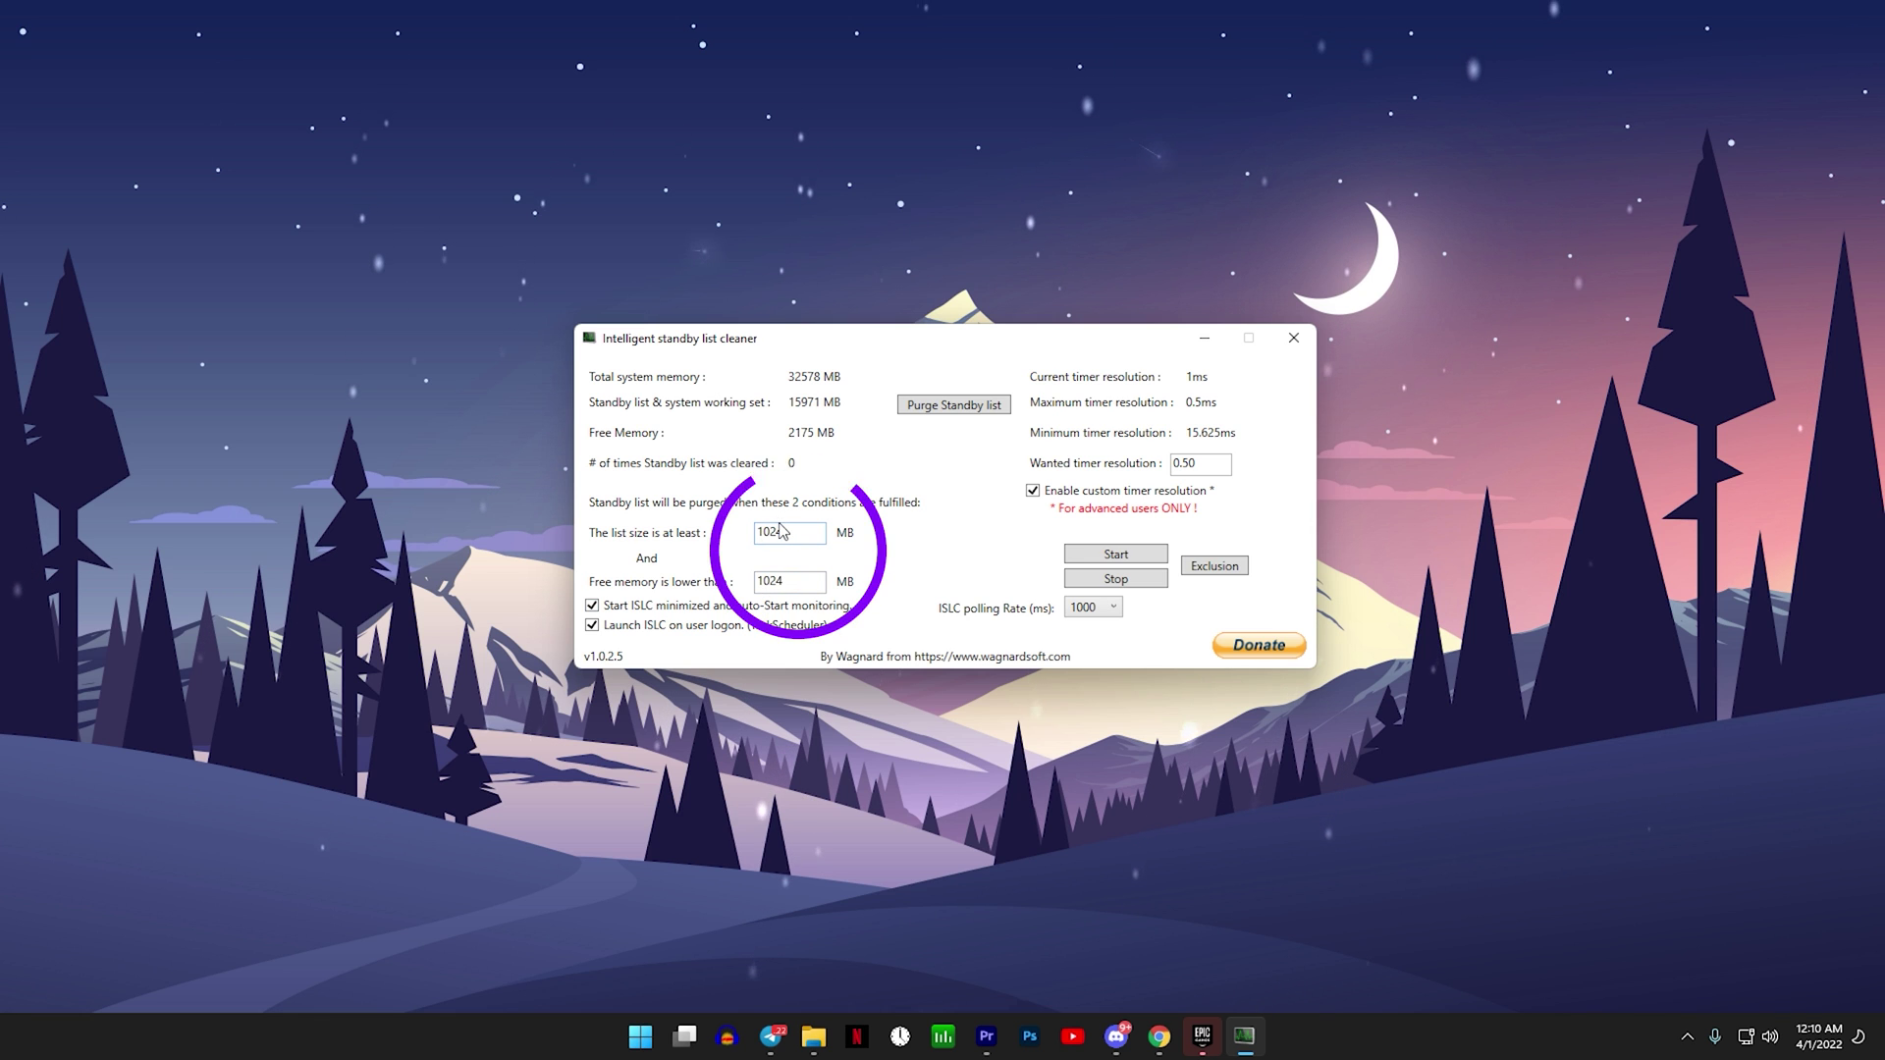
pyautogui.click(1111, 560)
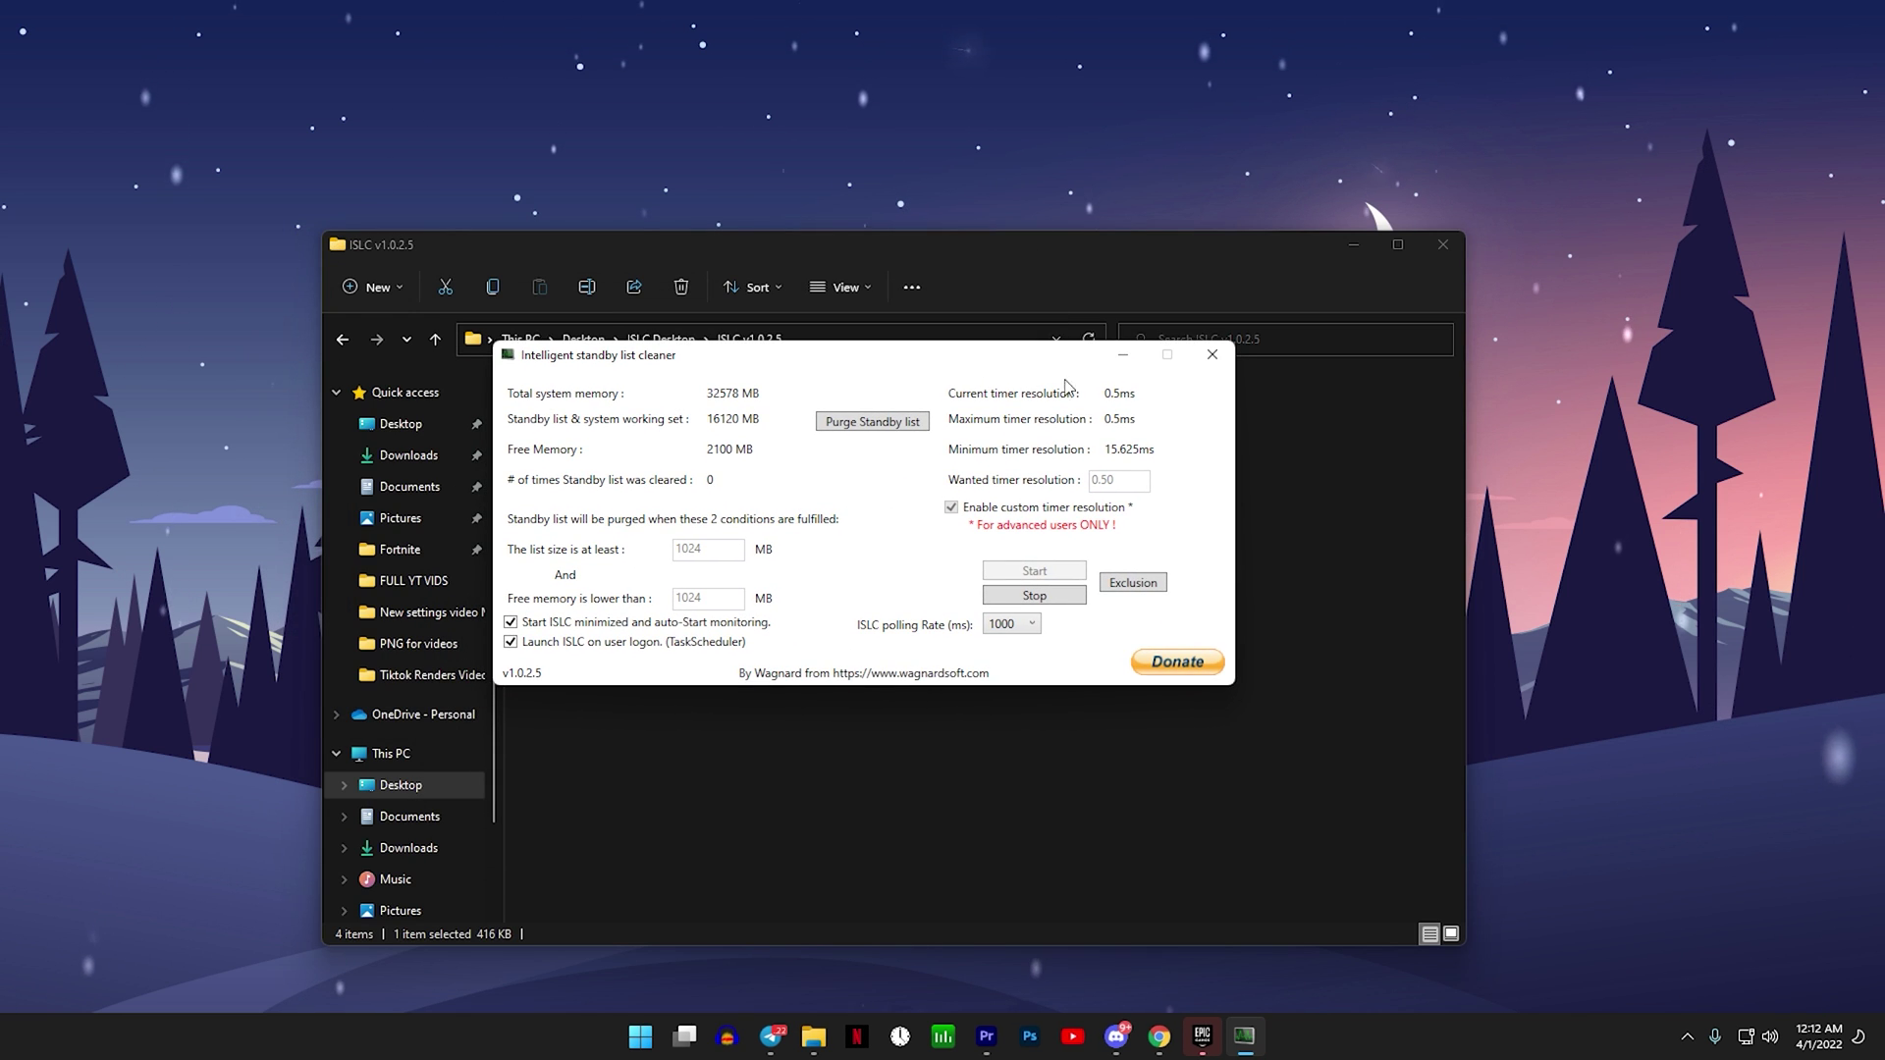
pyautogui.click(1122, 355)
pyautogui.moveTo(1202, 1038)
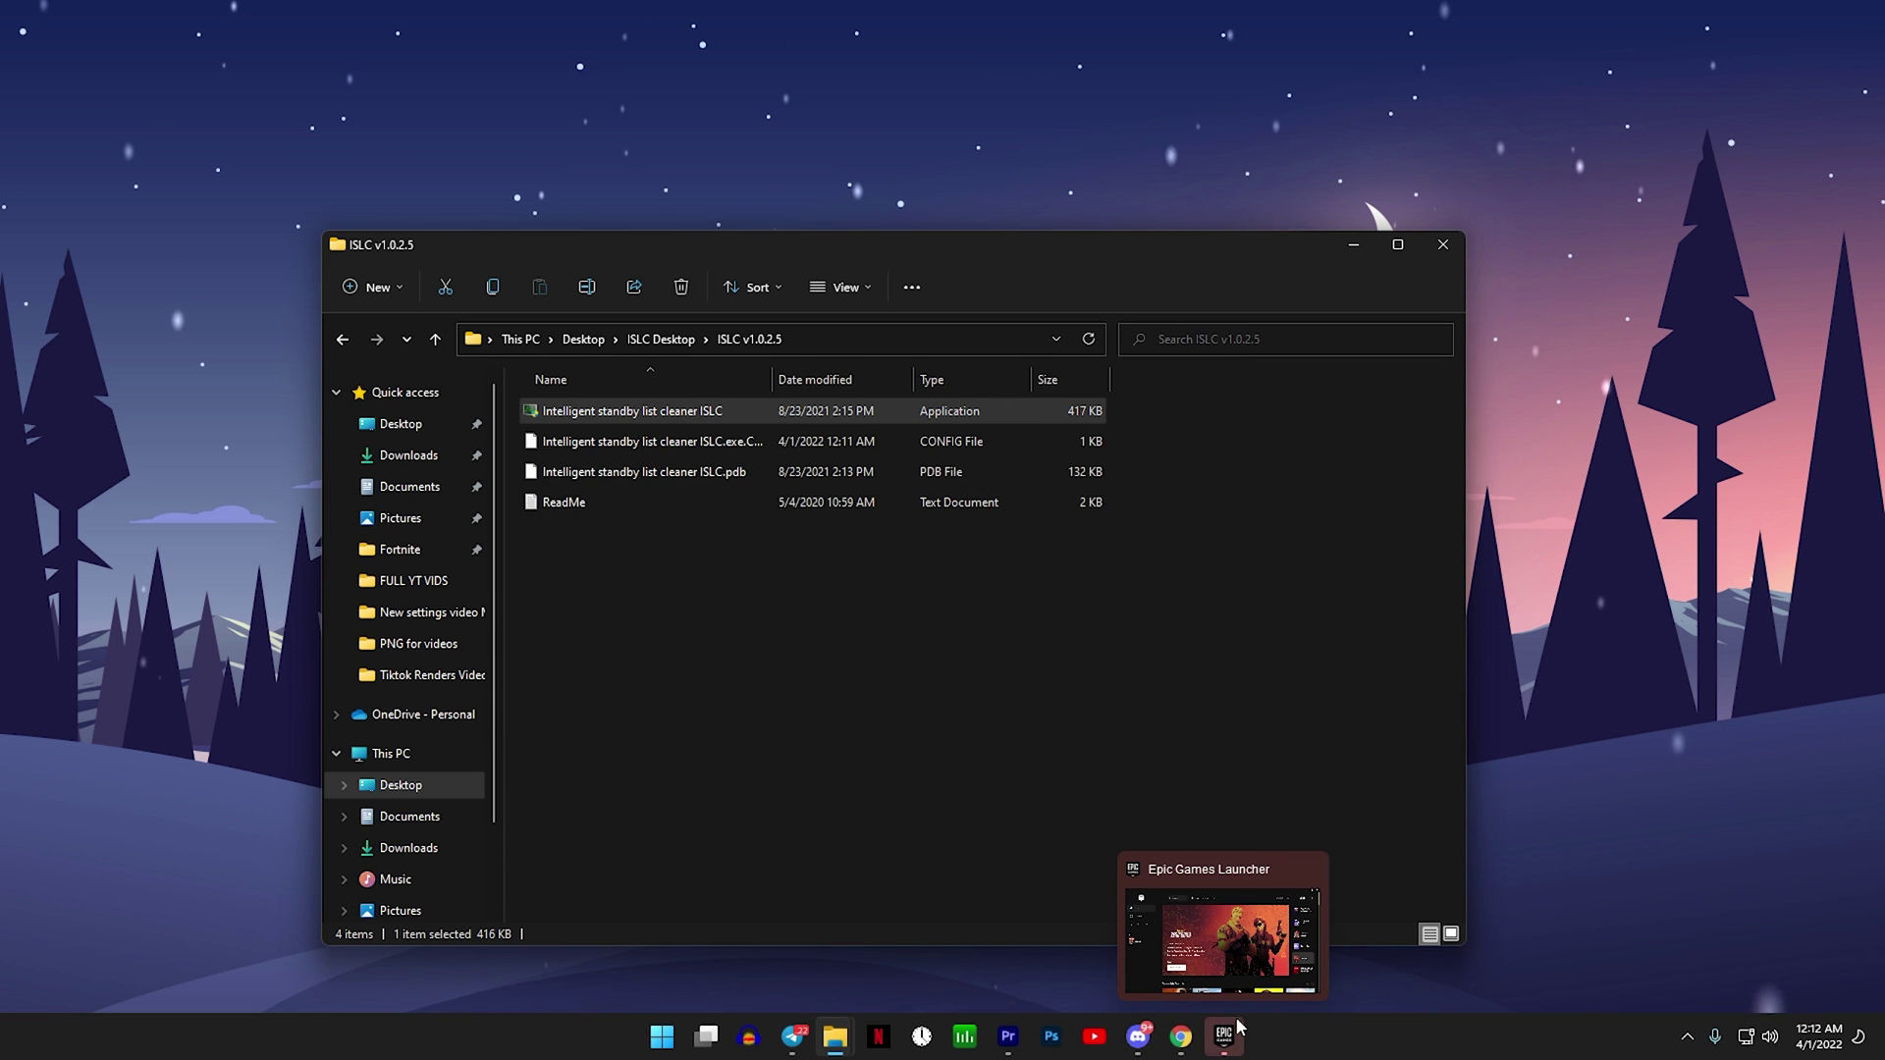
pyautogui.click(1687, 1037)
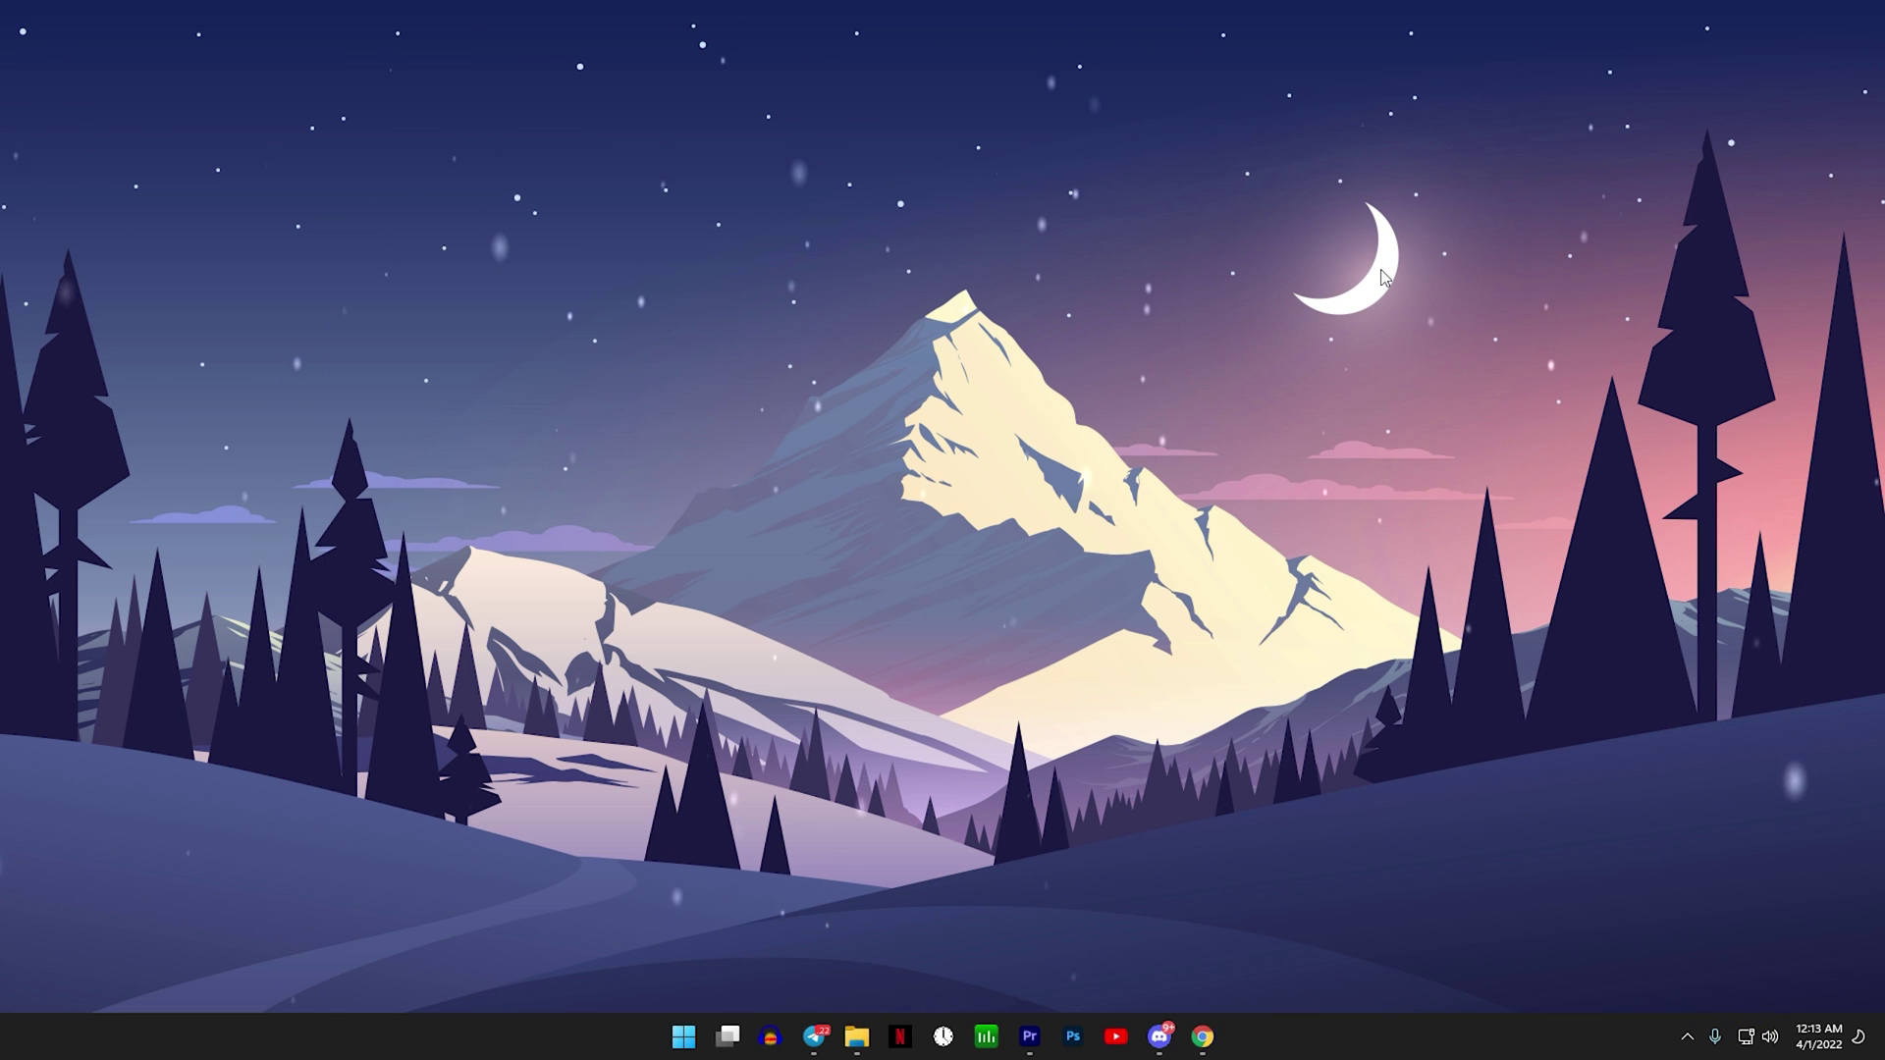
pyautogui.press('super')
pyautogui.write('ep')
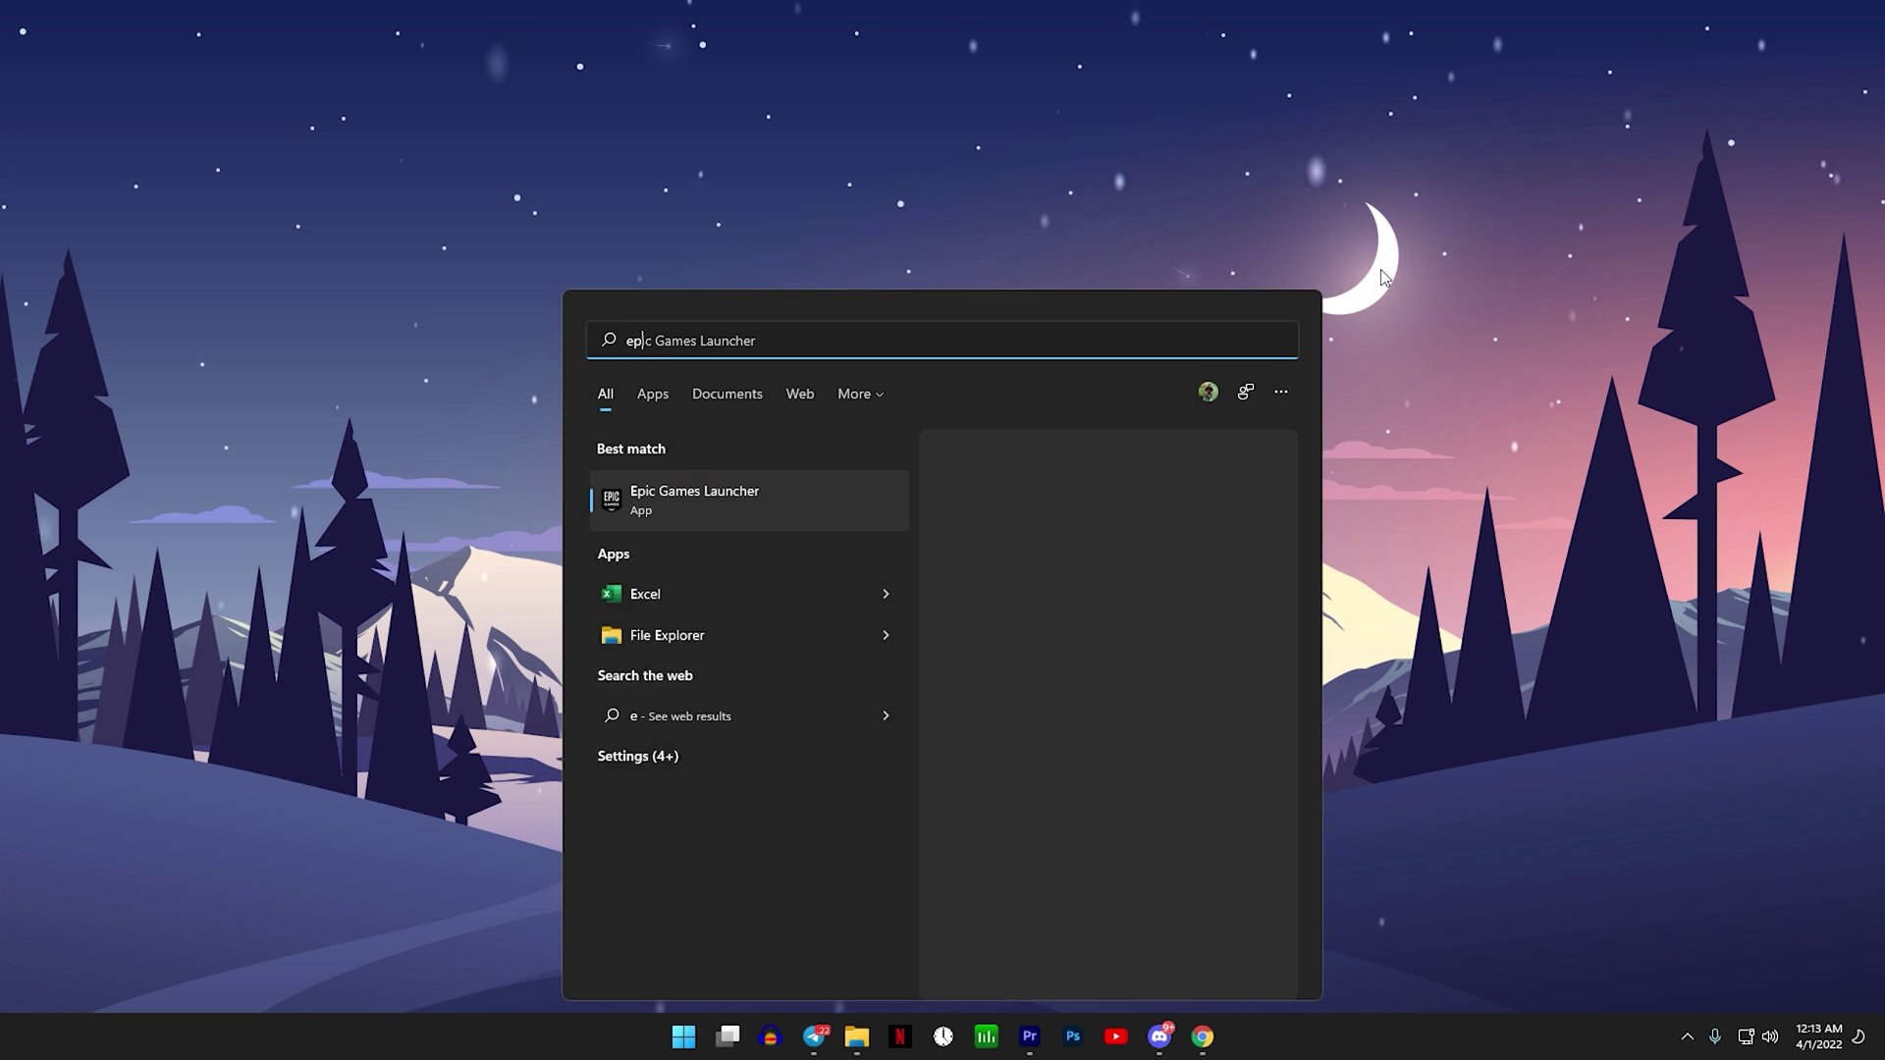
pyautogui.write('ic')
# - Launch Epic Games Launcher and reach its Settings via the account menu
pyautogui.press('Return')
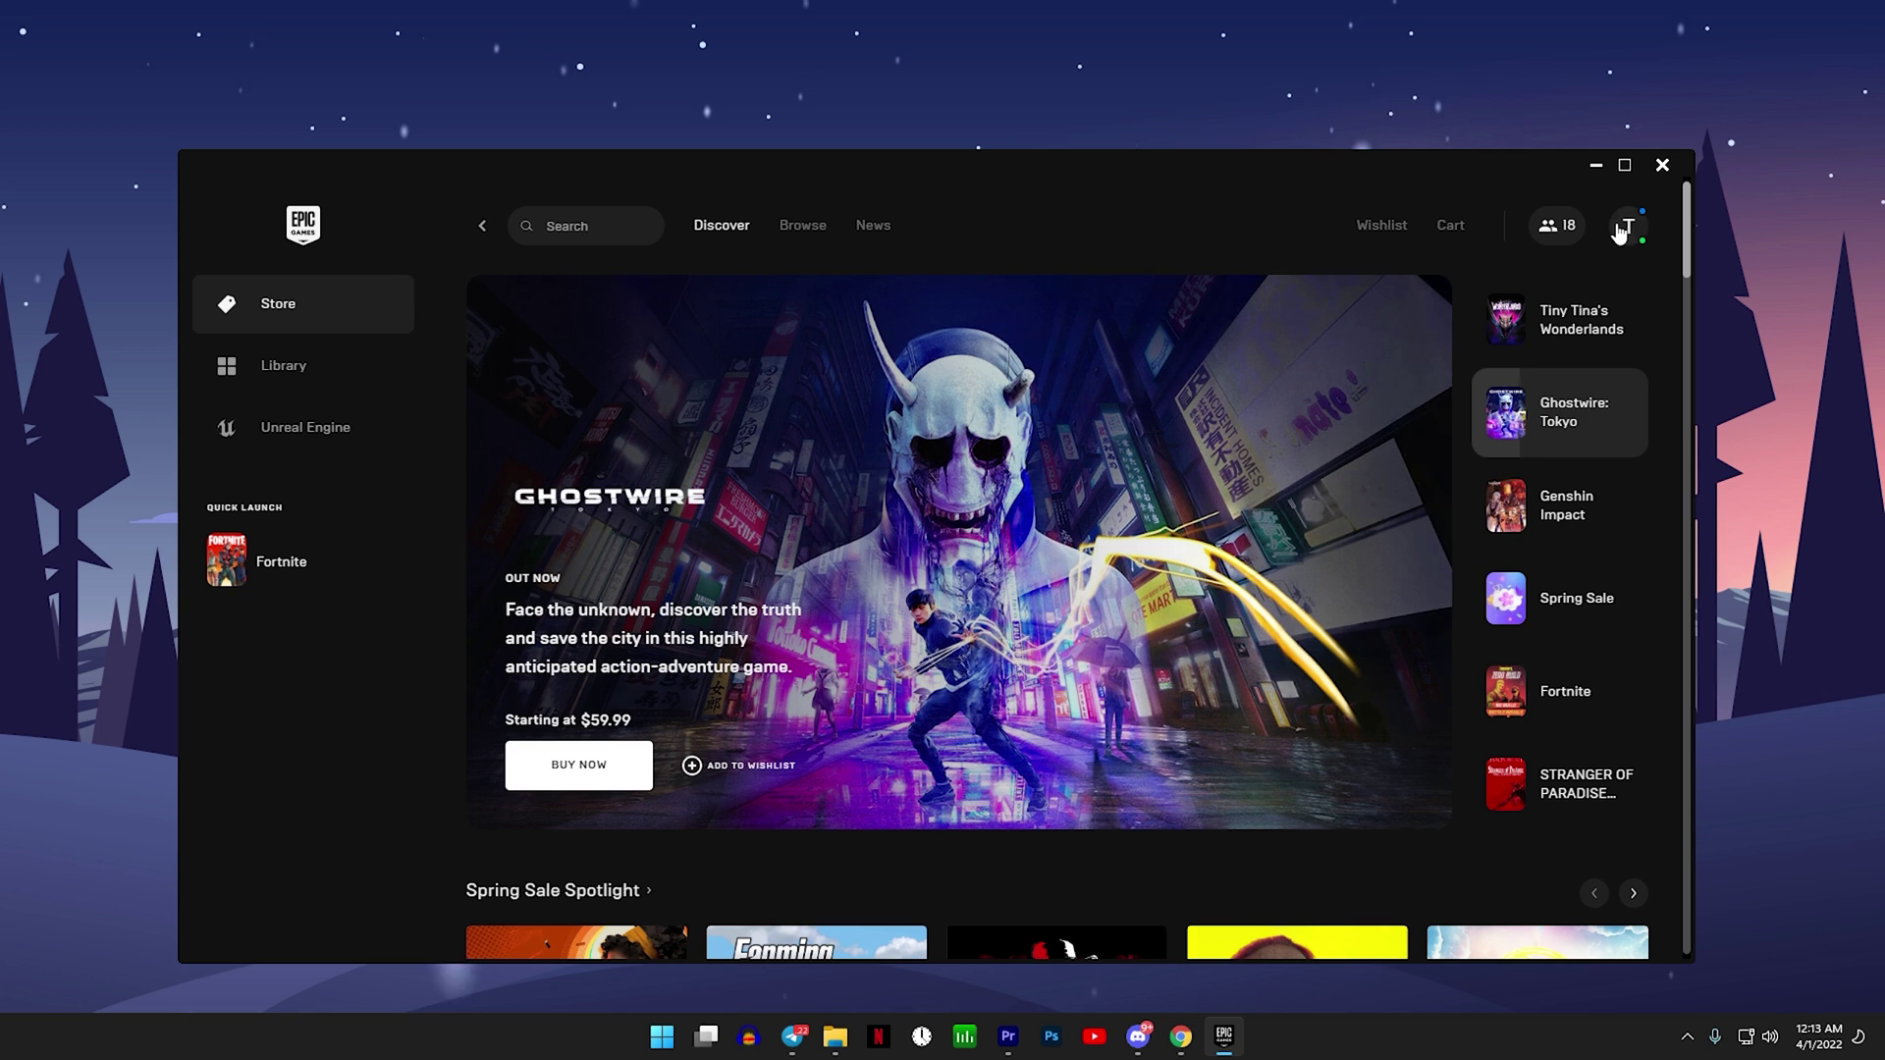
pyautogui.click(1625, 228)
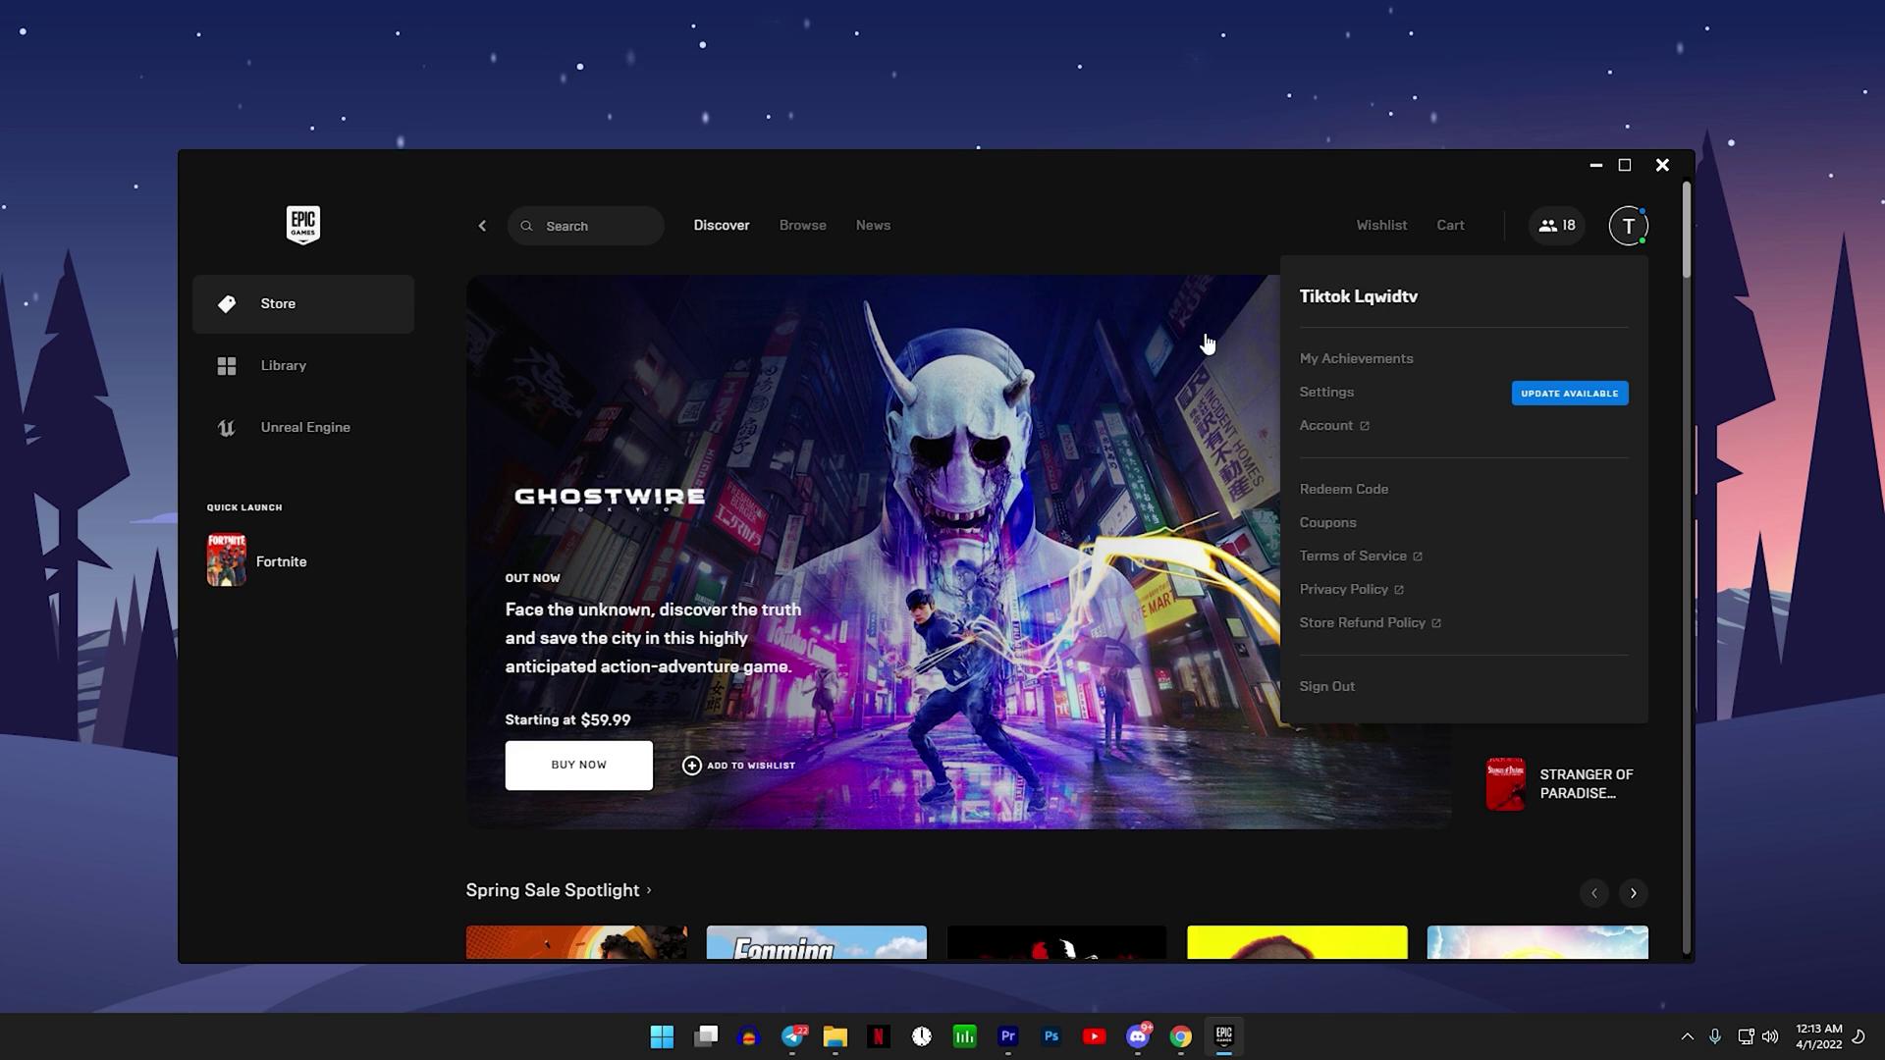
pyautogui.click(1363, 401)
pyautogui.scroll(-2, 648, 545)
pyautogui.scroll(-1, 441, 619)
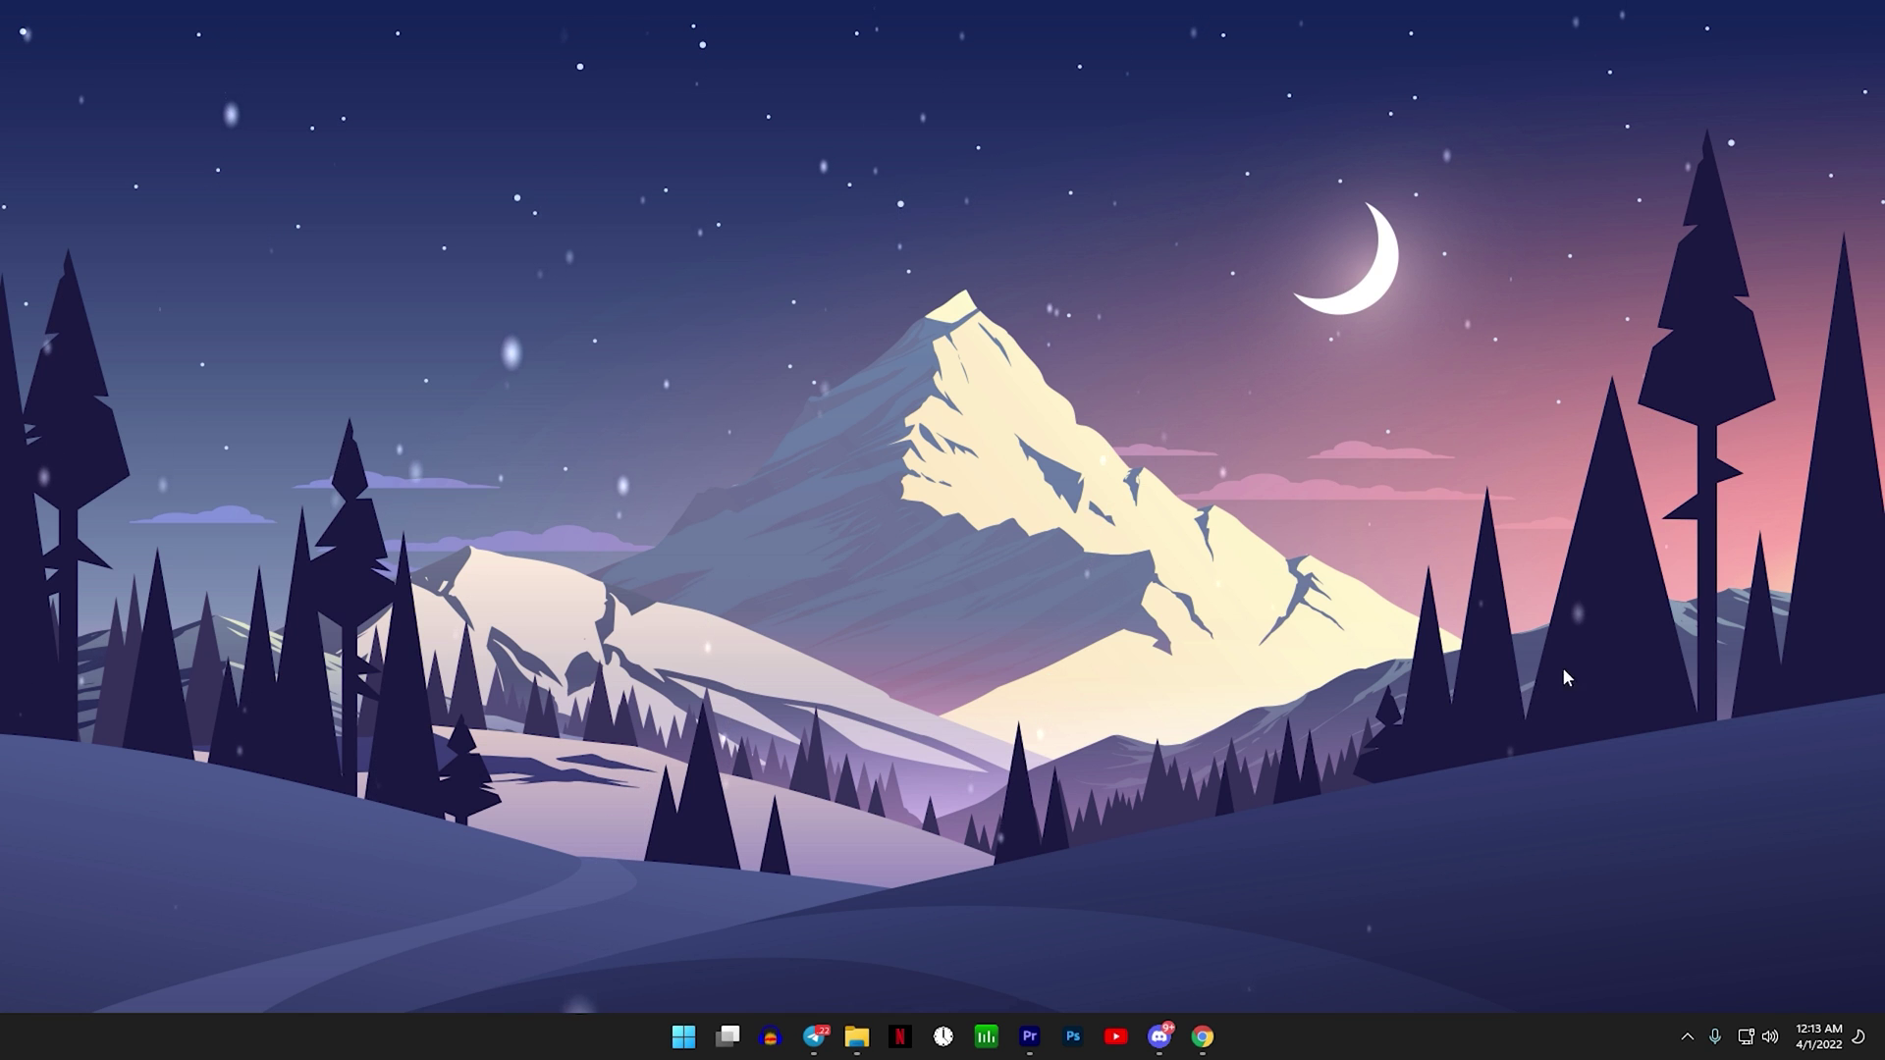
pyautogui.click(1687, 1036)
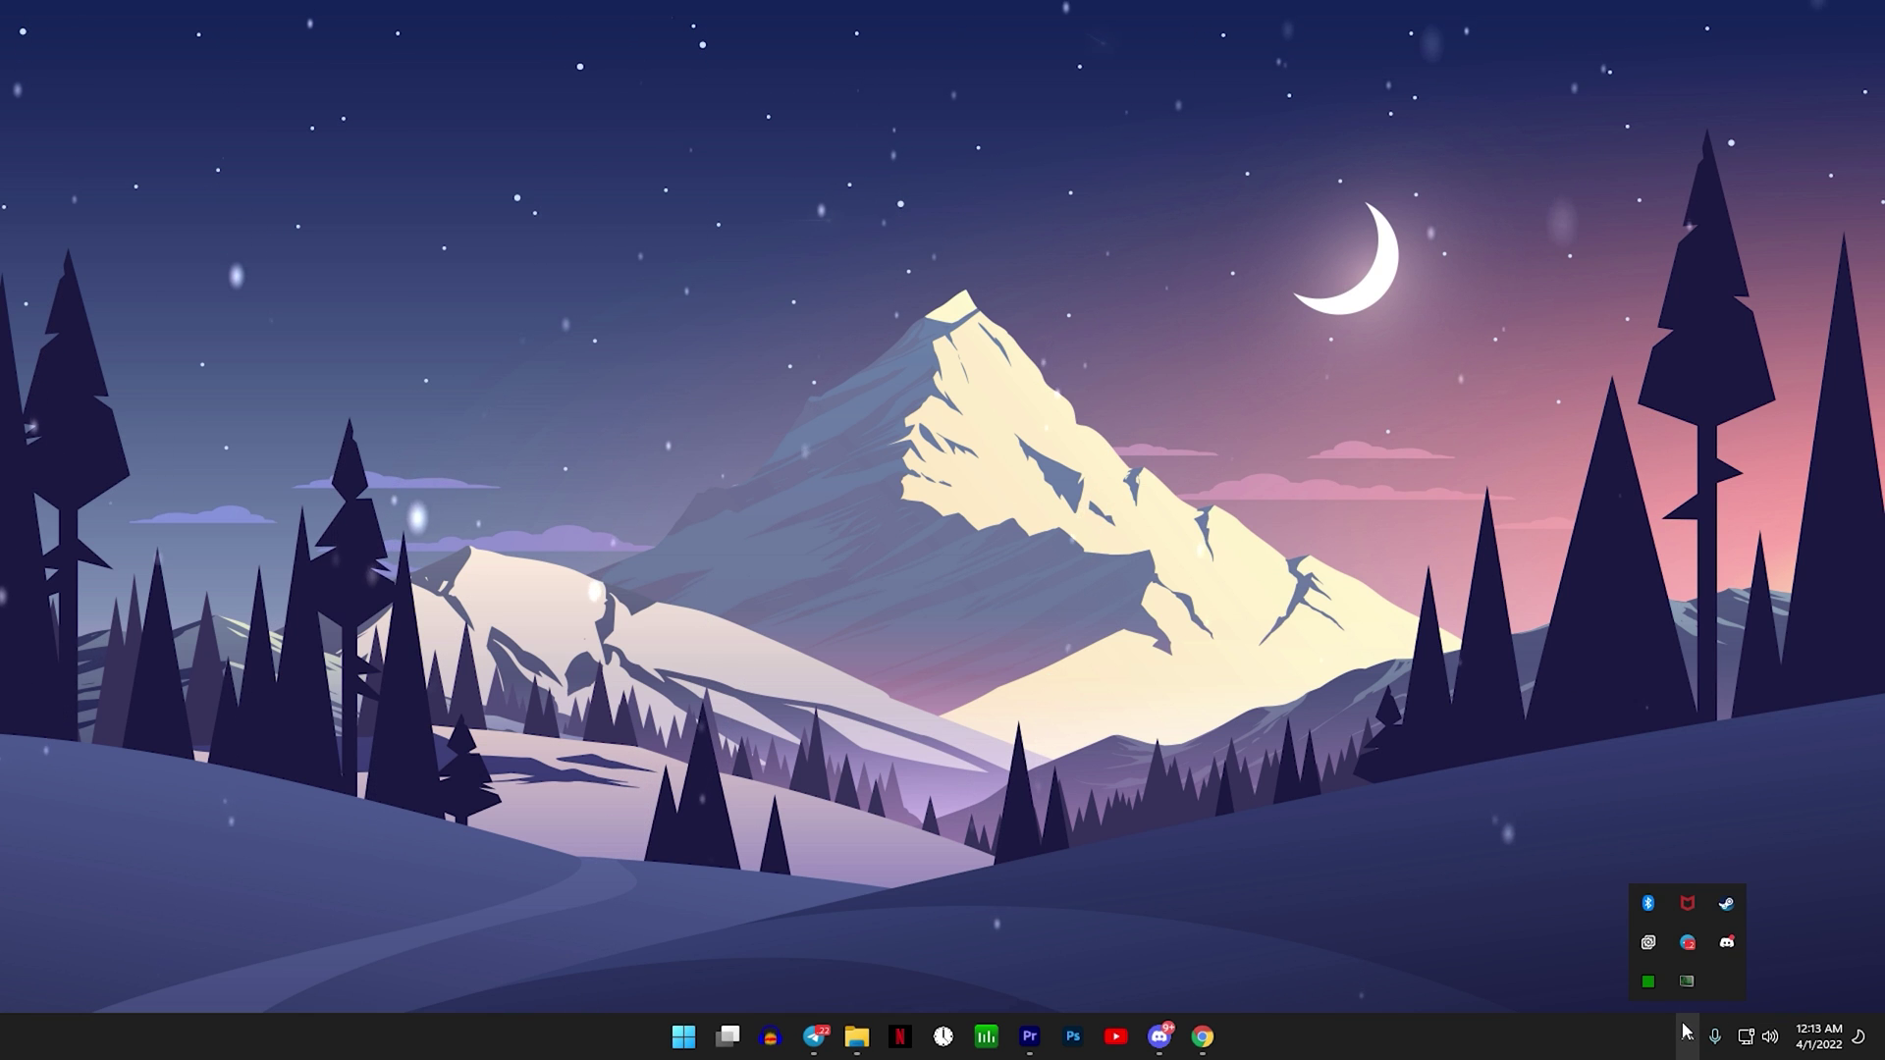
pyautogui.click(1214, 621)
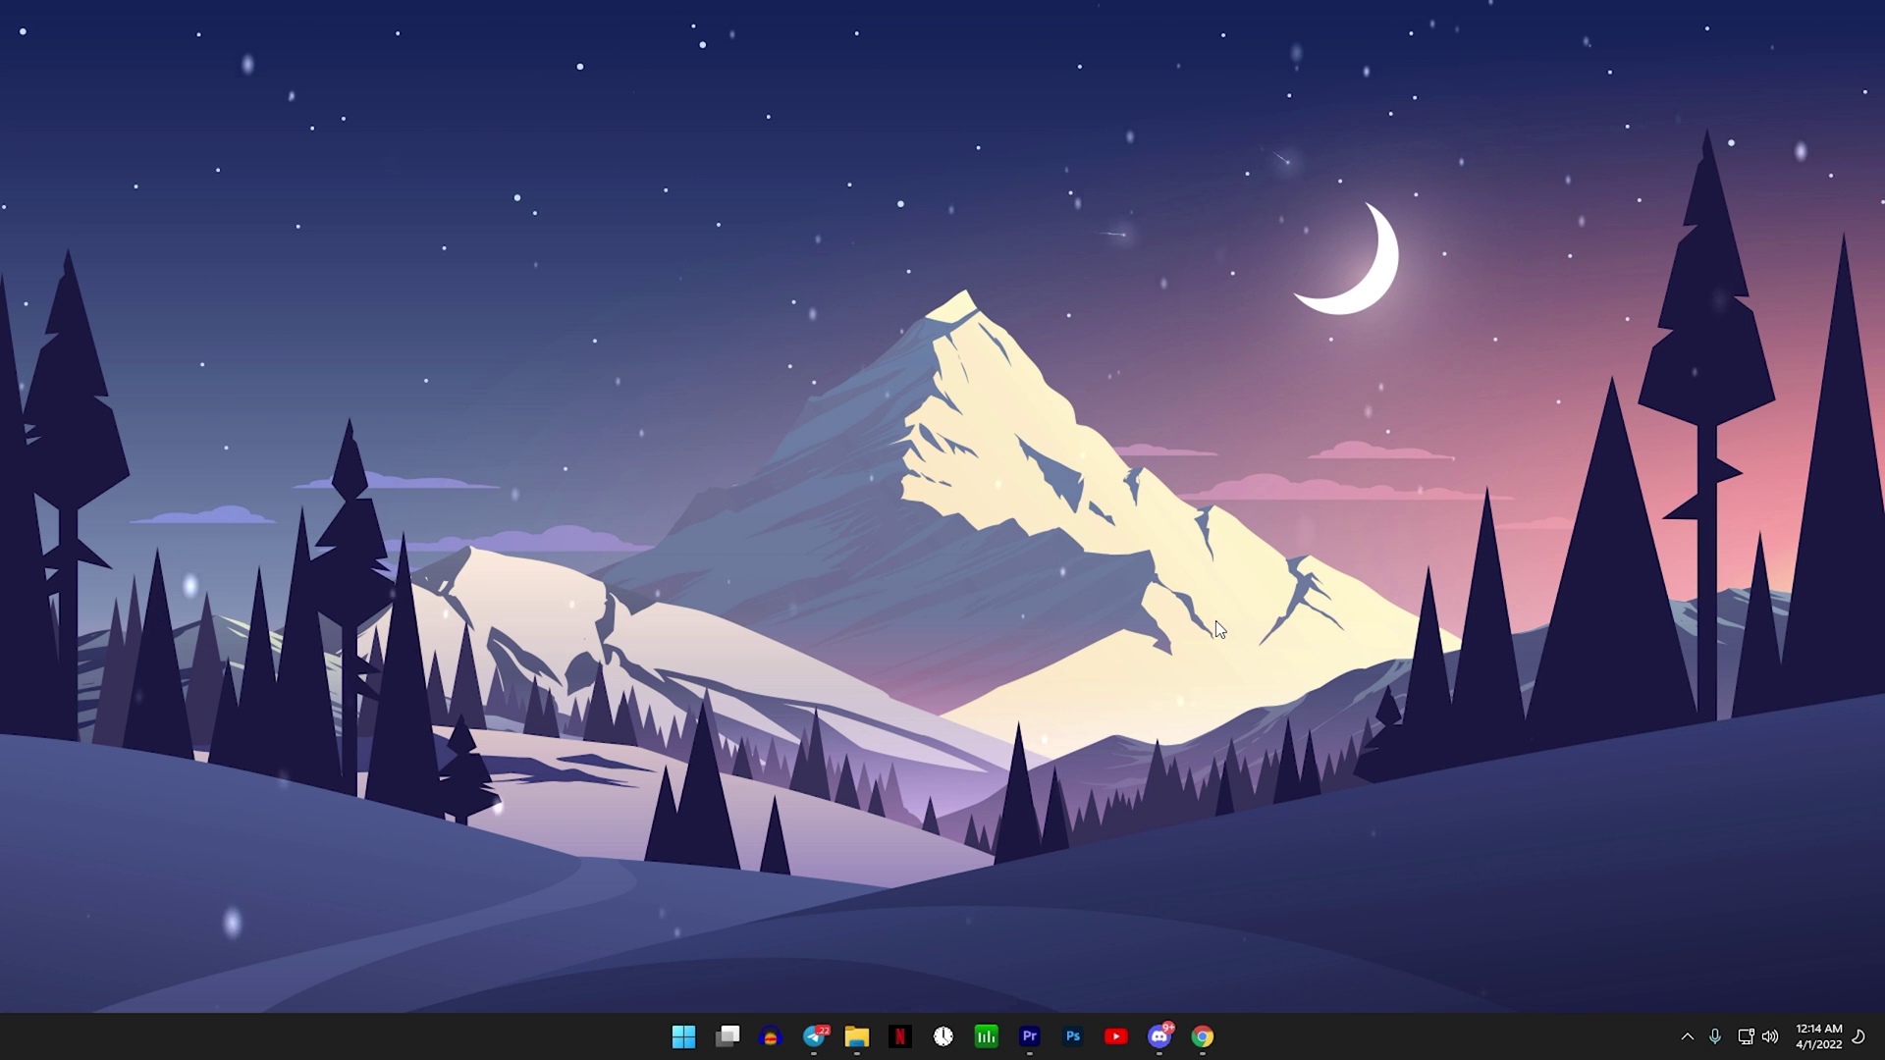